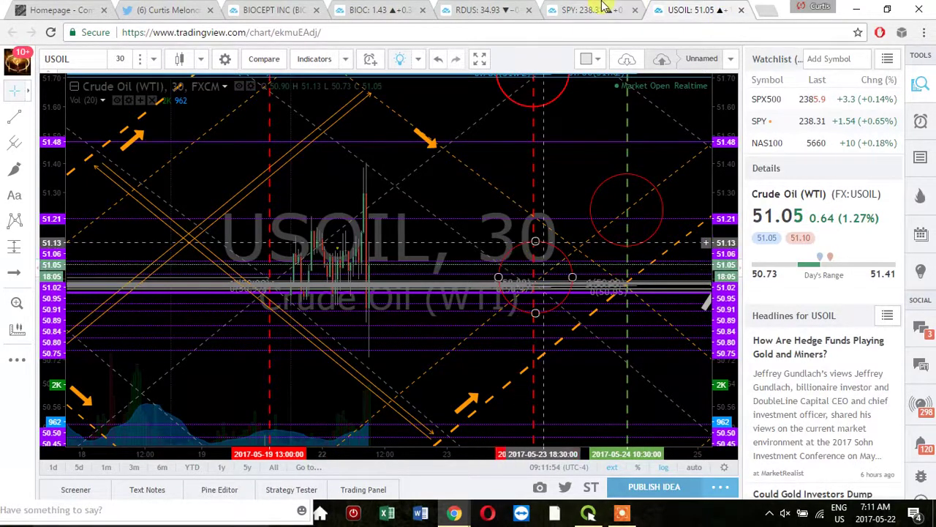
# - Compare the SPY 30-minute chart with the USOIL 30-minute chart, ending on USOIL
pyautogui.click(603, 8)
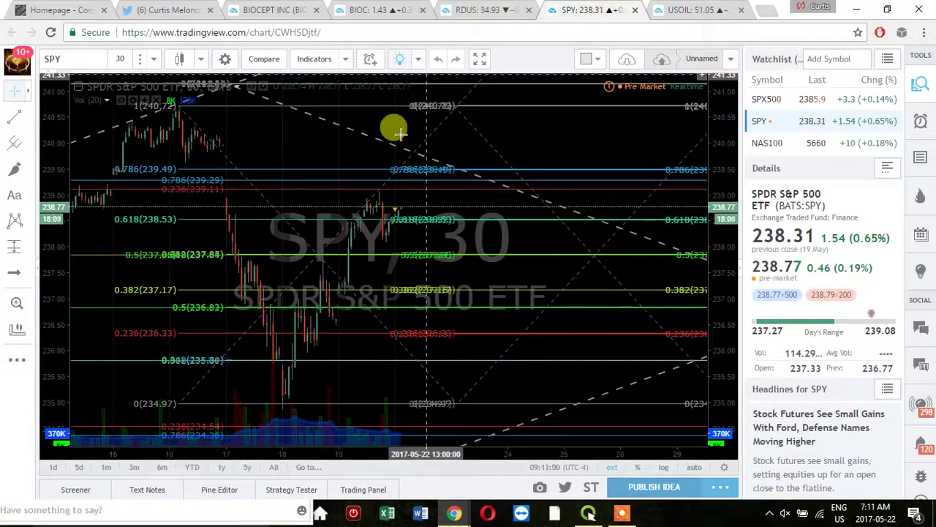
pyautogui.moveTo(308, 147)
pyautogui.mouseDown()
pyautogui.moveTo(320, 163)
pyautogui.moveTo(314, 156)
pyautogui.mouseUp()
pyautogui.click(708, 10)
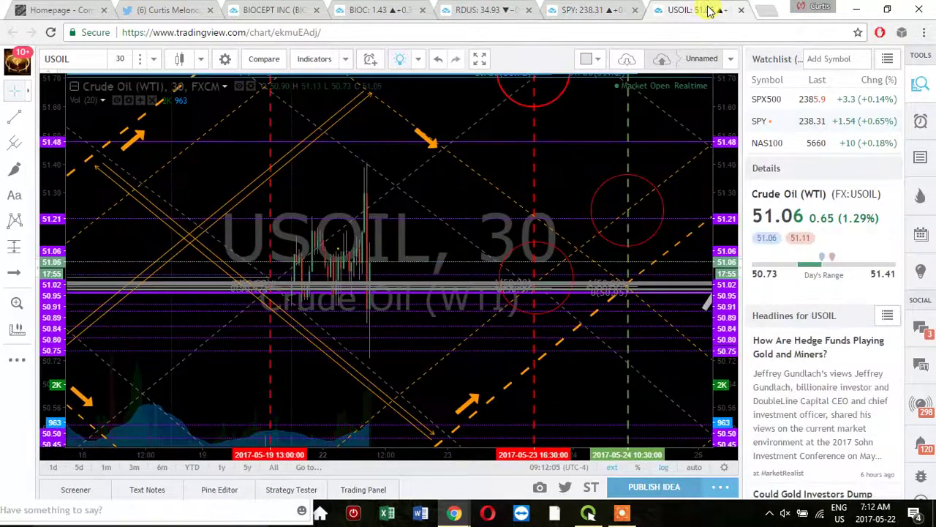
pyautogui.click(564, 7)
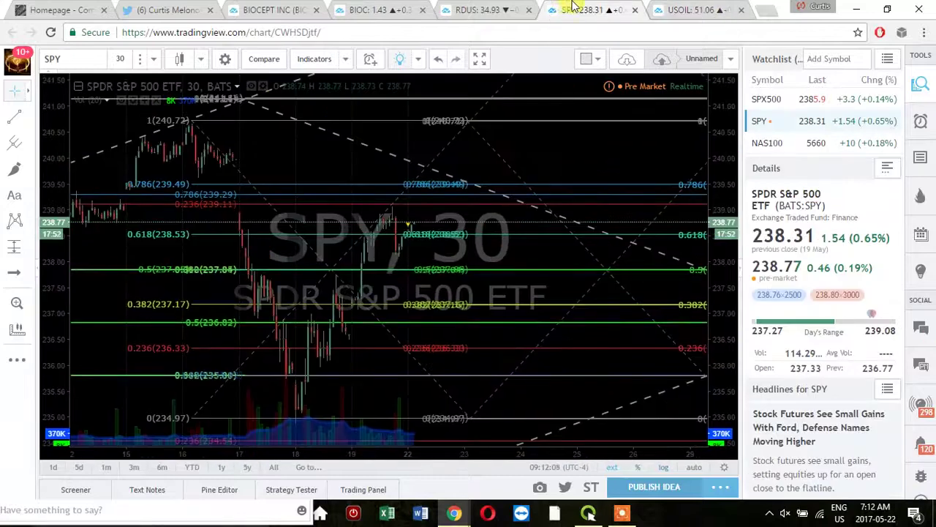
pyautogui.click(664, 9)
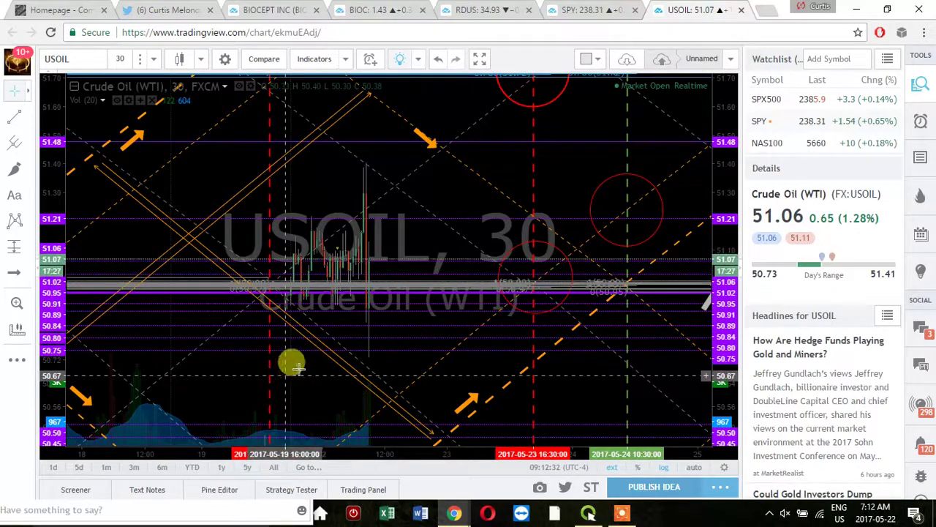
# - Examine the orange arrows and dashed channel lines around recent price action on the USOIL chart
pyautogui.moveTo(315, 341); pyautogui.dragTo(393, 354)
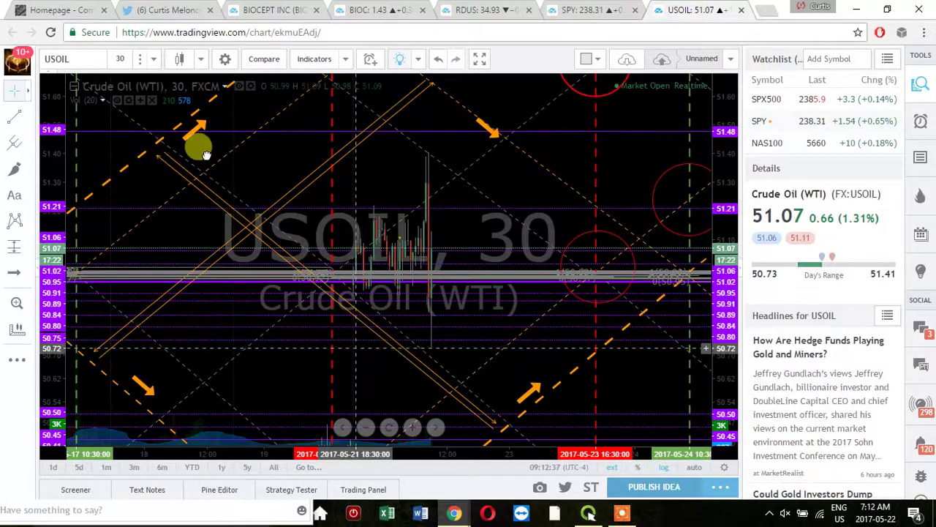
pyautogui.click(209, 136)
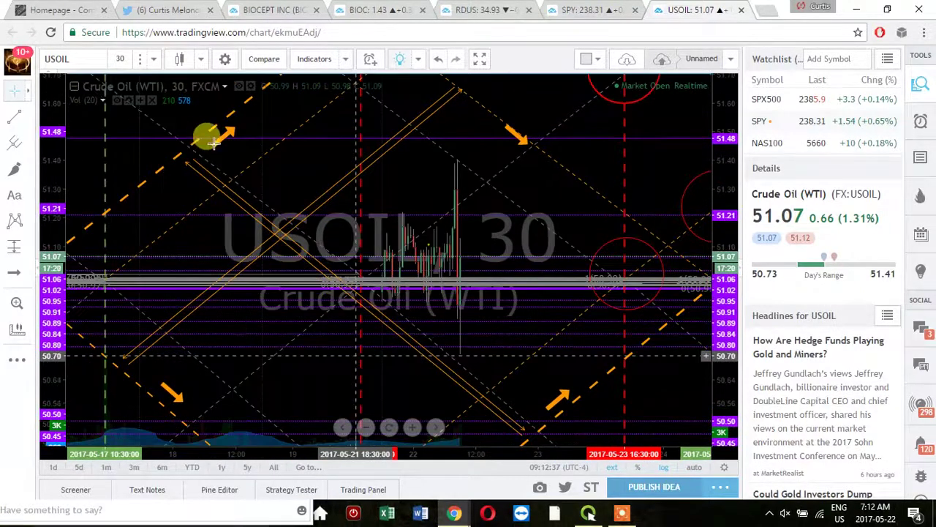
pyautogui.click(552, 413)
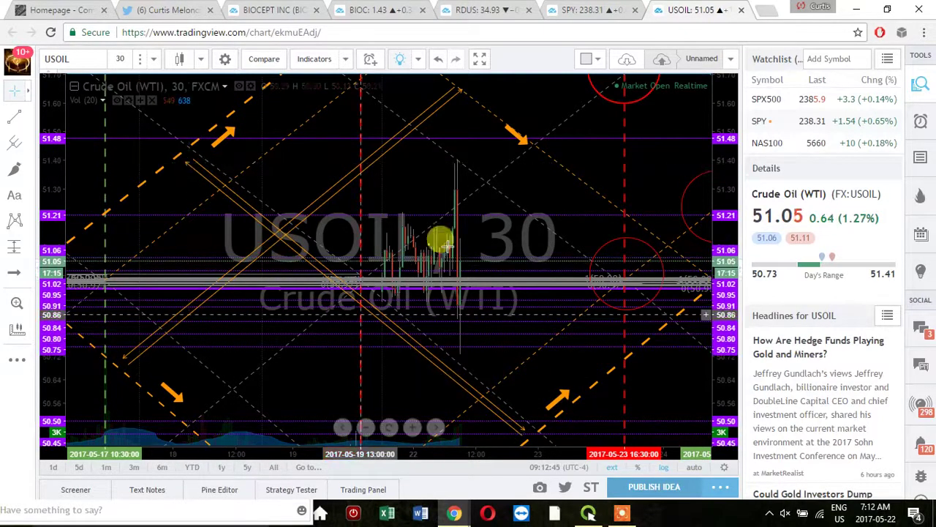
pyautogui.click(517, 141)
pyautogui.click(180, 384)
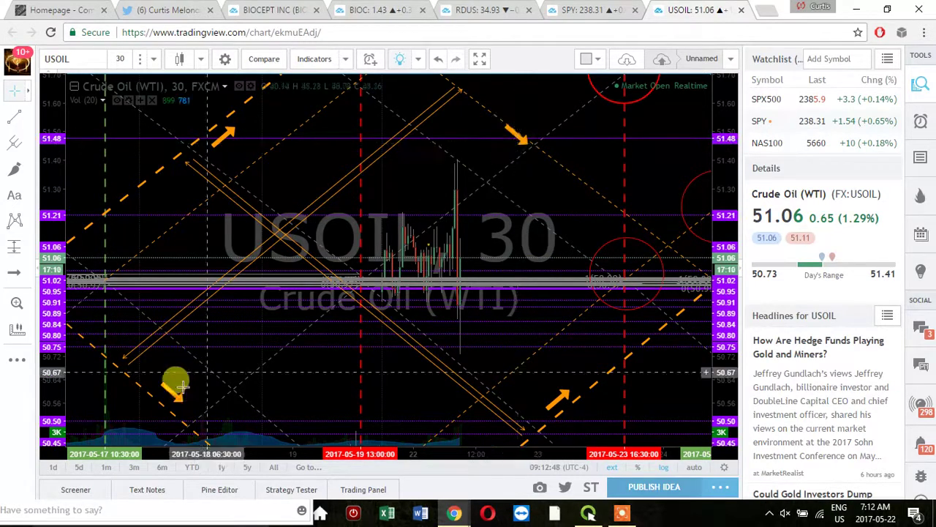
pyautogui.click(341, 402)
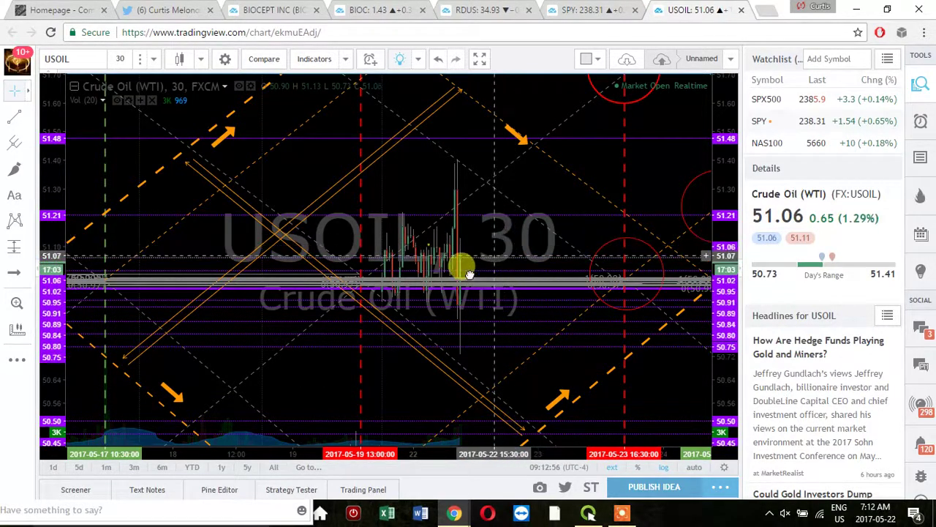
pyautogui.moveTo(469, 275)
pyautogui.mouseDown()
pyautogui.moveTo(452, 271)
pyautogui.moveTo(398, 314)
pyautogui.moveTo(345, 372)
pyautogui.mouseUp()
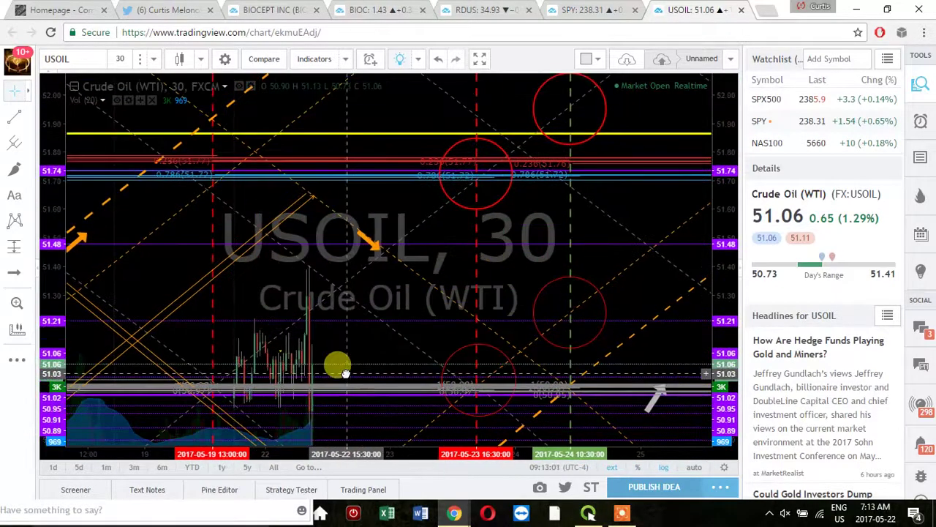
pyautogui.click(417, 281)
pyautogui.rightClick(417, 280)
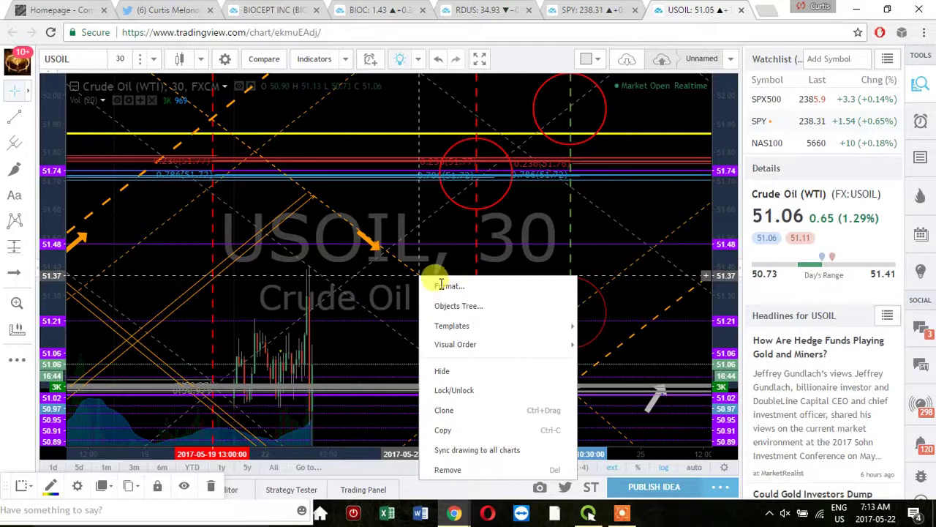
pyautogui.click(441, 288)
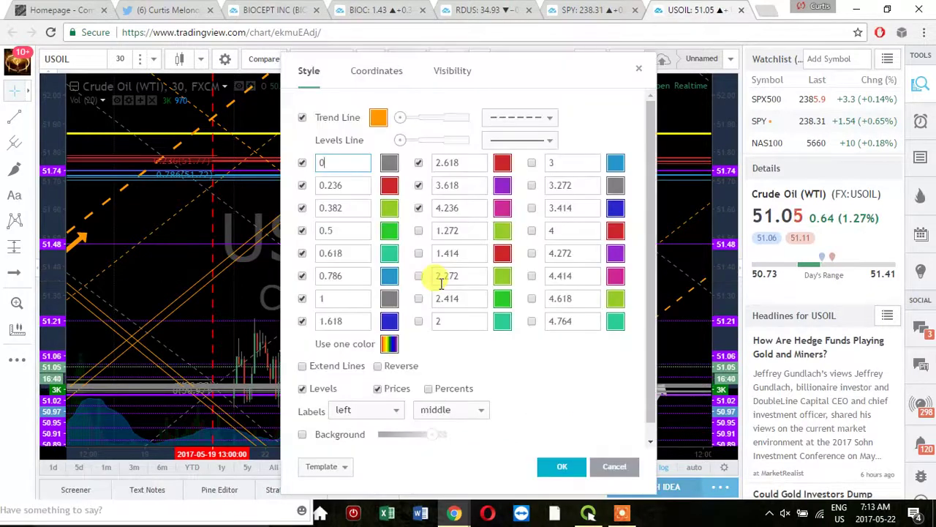
pyautogui.click(435, 119)
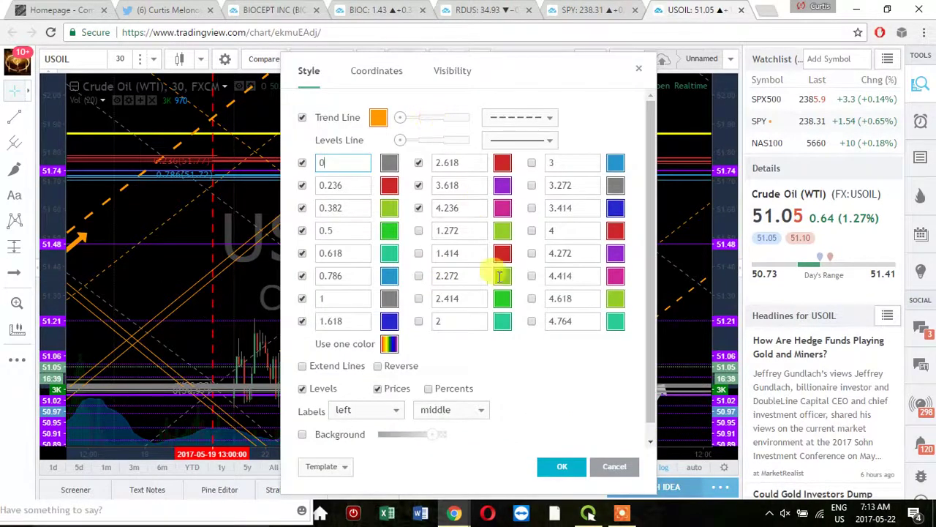
pyautogui.click(560, 466)
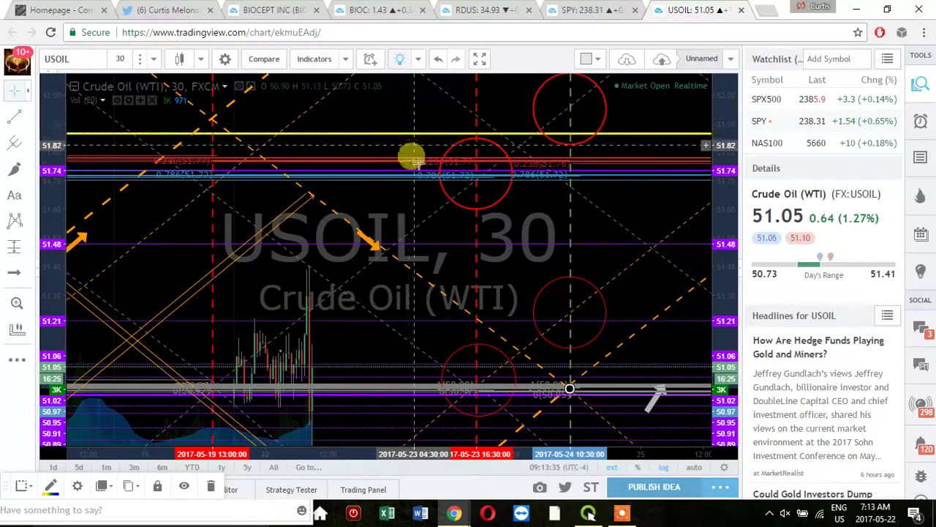
# - Examine the upper USOIL target circles and the blue arrow pointing at the resistance lines near 52.70
pyautogui.moveTo(411, 159); pyautogui.dragTo(304, 296)
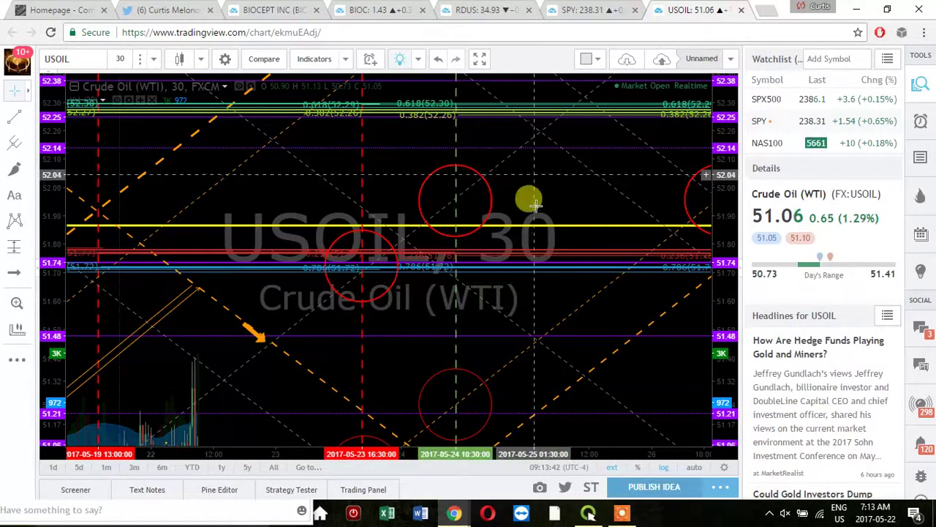
pyautogui.moveTo(529, 262)
pyautogui.mouseDown()
pyautogui.moveTo(542, 326)
pyautogui.moveTo(529, 378)
pyautogui.moveTo(523, 368)
pyautogui.mouseUp()
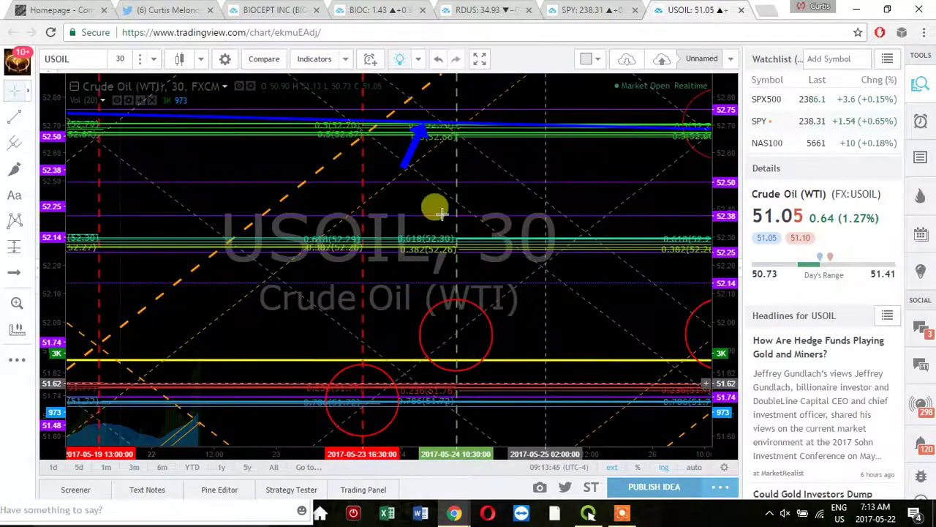
pyautogui.click(407, 156)
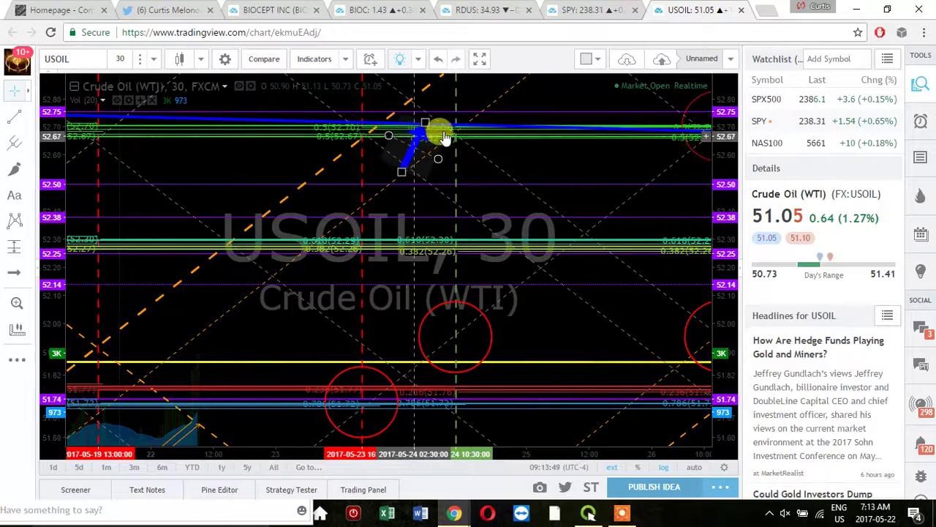
pyautogui.click(468, 130)
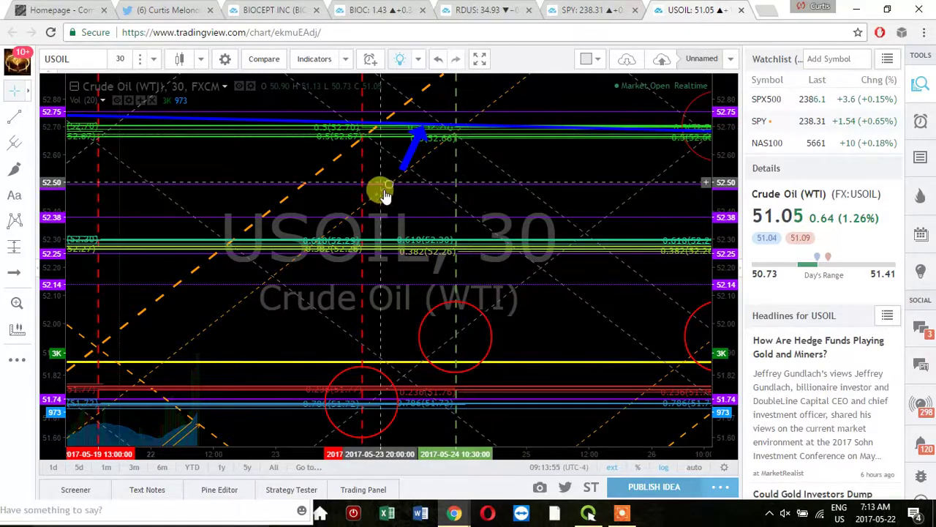
pyautogui.click(418, 153)
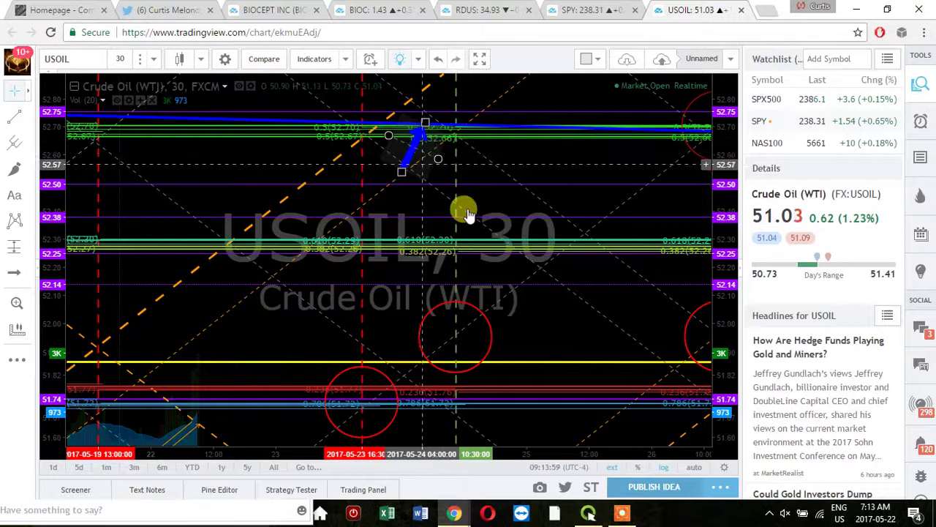
pyautogui.click(472, 130)
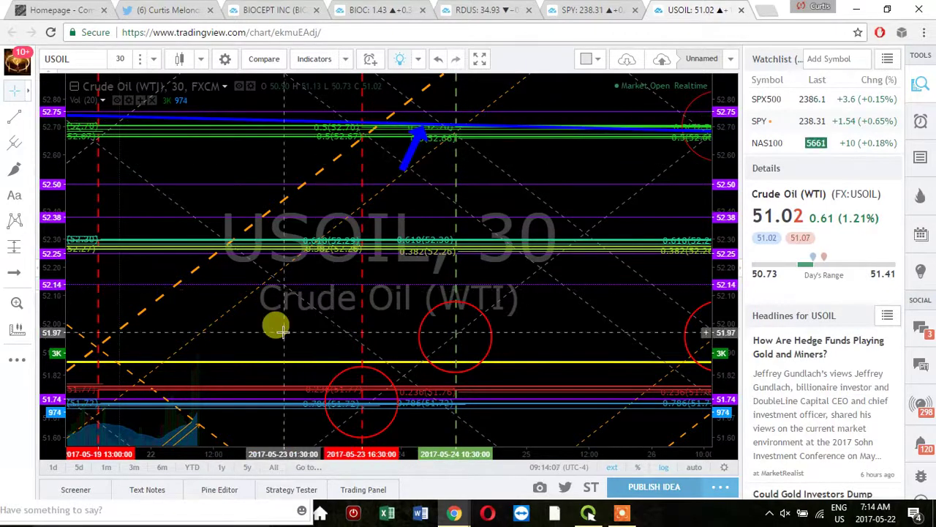
# - Review the descending orange channel line and the target circles on the 23, 24 and 26 May vertical lines of USOIL
pyautogui.moveTo(281, 331); pyautogui.dragTo(411, 155)
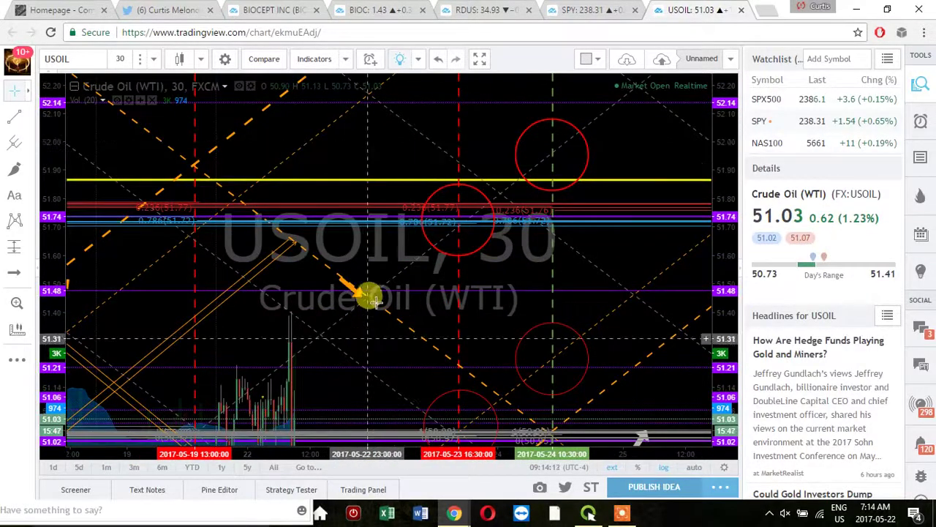
pyautogui.moveTo(376, 290); pyautogui.dragTo(413, 152)
pyautogui.click(415, 152)
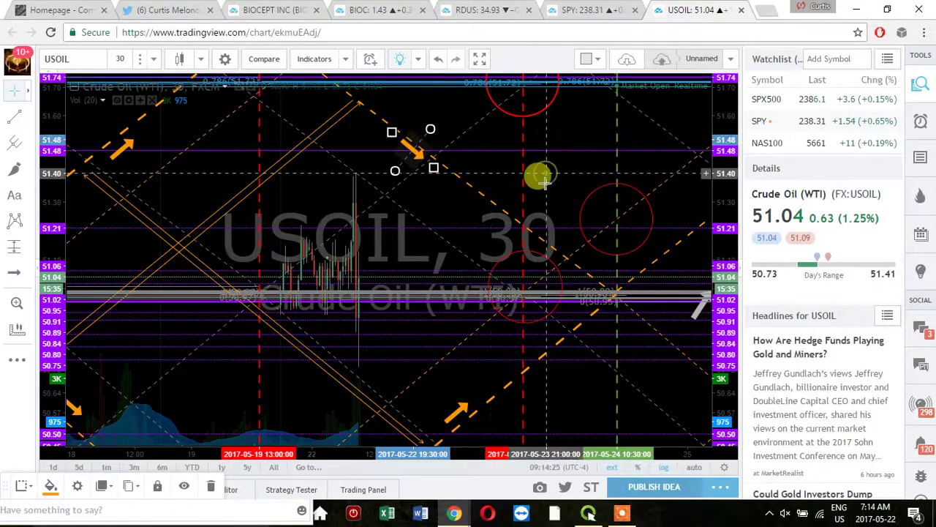
pyautogui.moveTo(510, 215); pyautogui.dragTo(334, 417)
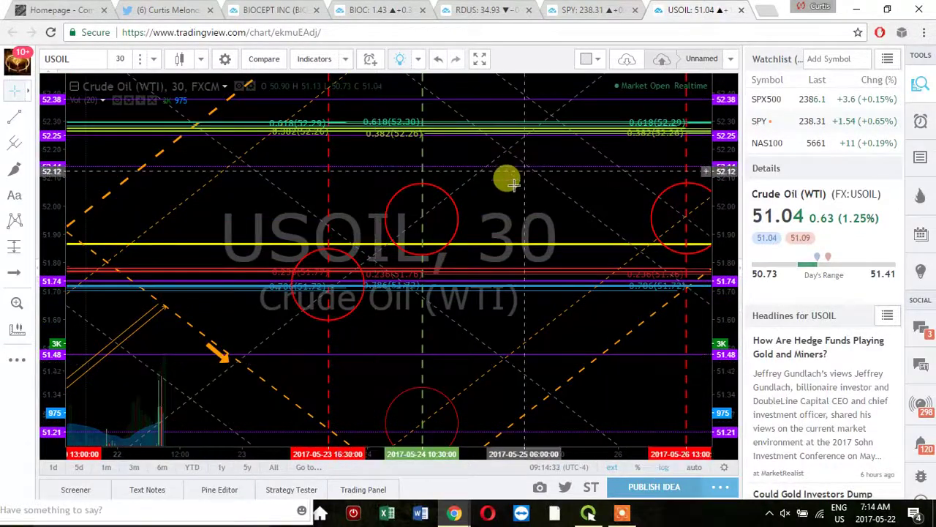
pyautogui.moveTo(459, 261); pyautogui.dragTo(397, 293)
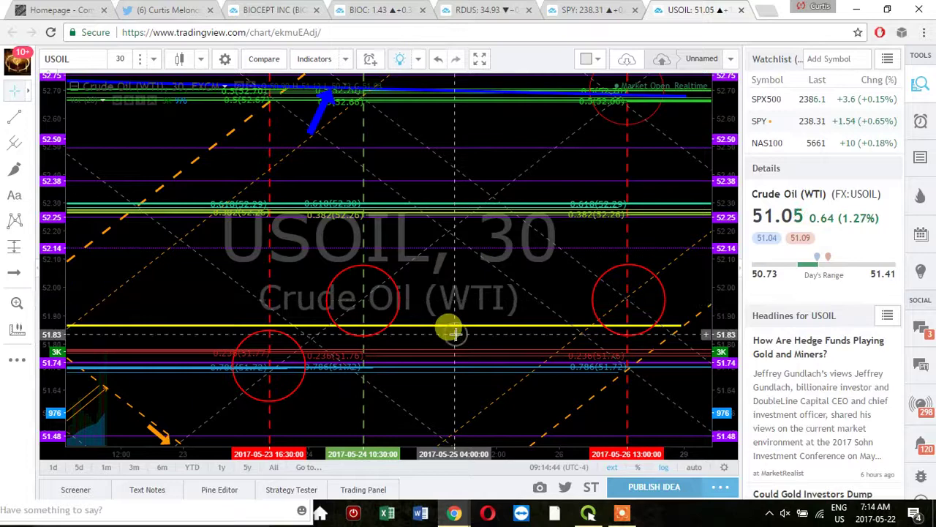
pyautogui.moveTo(512, 234); pyautogui.dragTo(600, 88)
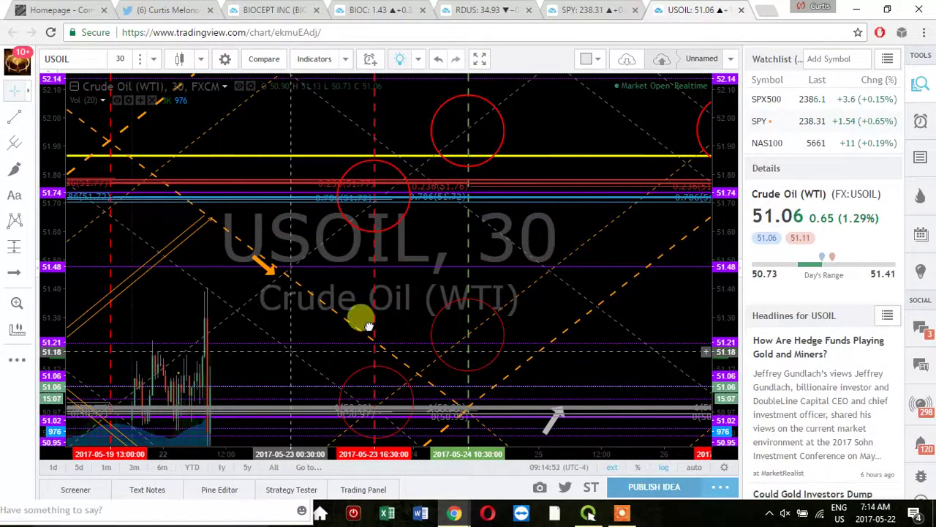
pyautogui.moveTo(369, 326); pyautogui.dragTo(375, 113)
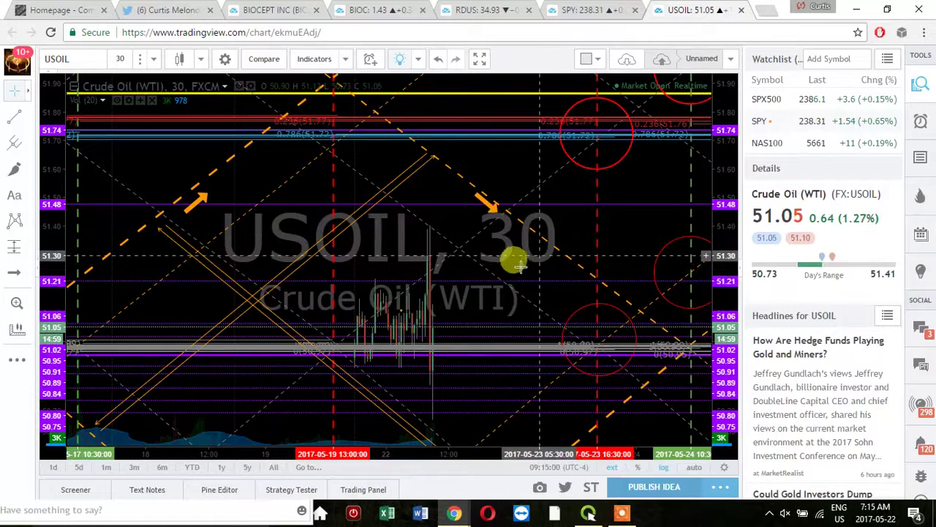
pyautogui.moveTo(496, 298); pyautogui.dragTo(450, 323)
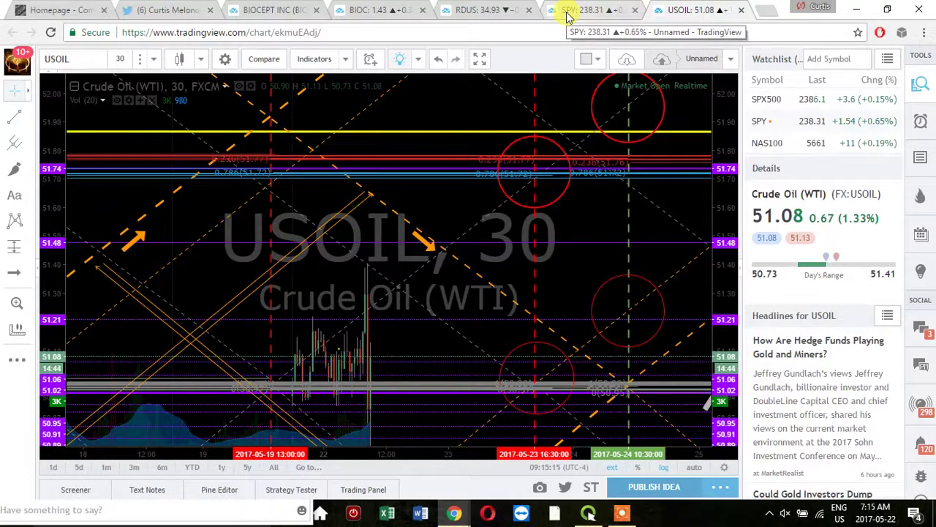
# - Switch to the SPY chart and examine its pre-market price against the Fibonacci levels
pyautogui.click(558, 20)
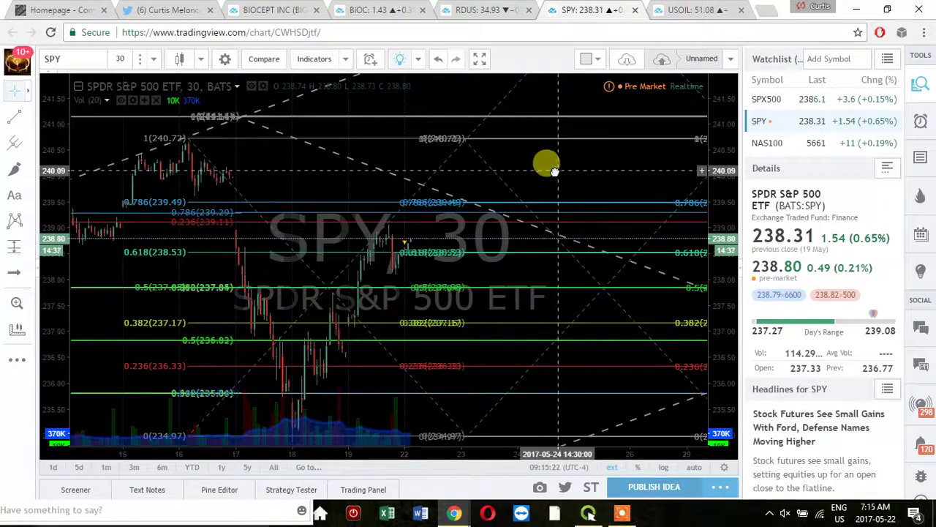
pyautogui.moveTo(555, 172); pyautogui.dragTo(537, 168)
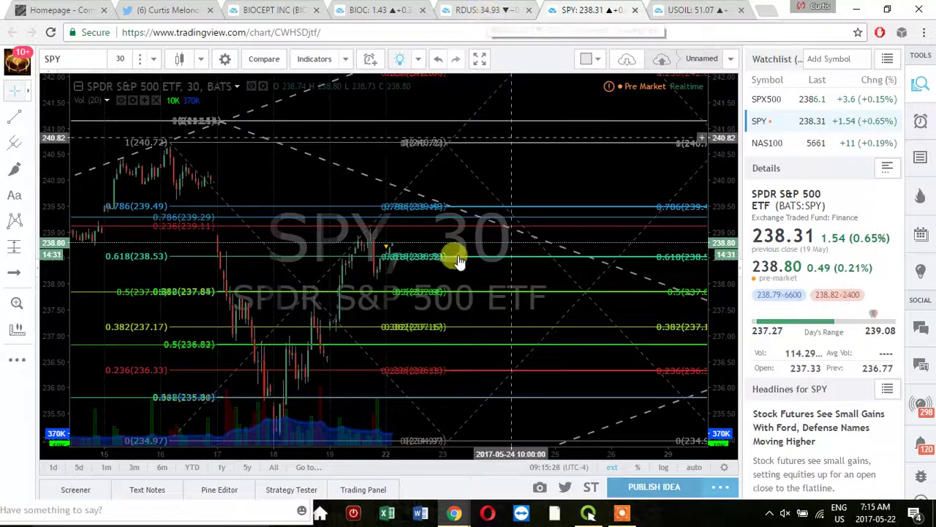
# - Open the RDUS 5-minute chart and read its news headlines, including the Amgen osteoporosis drug story
pyautogui.click(488, 10)
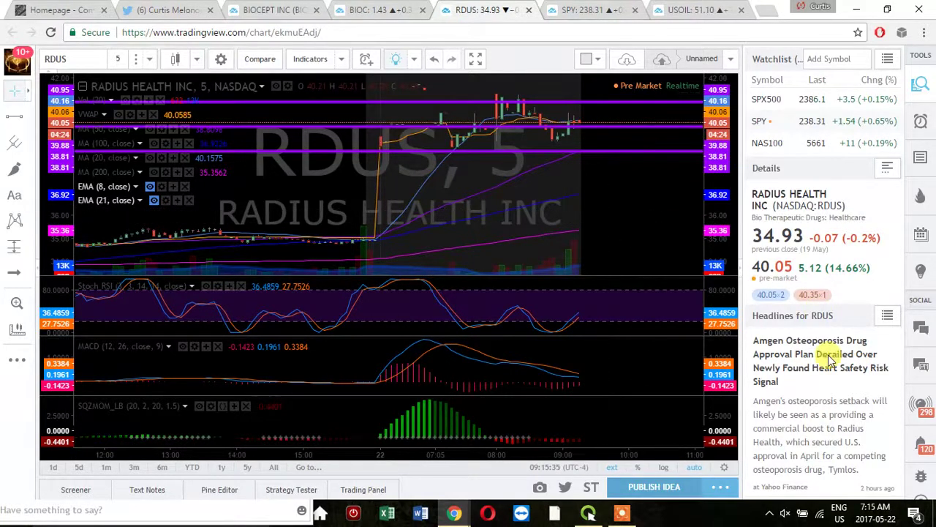
pyautogui.scroll(-1, 824, 414)
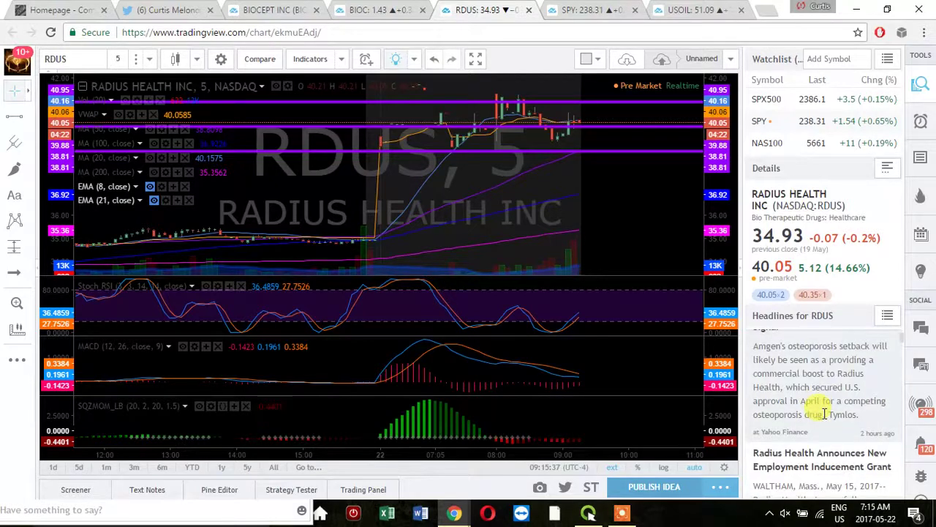
pyautogui.scroll(1, 825, 414)
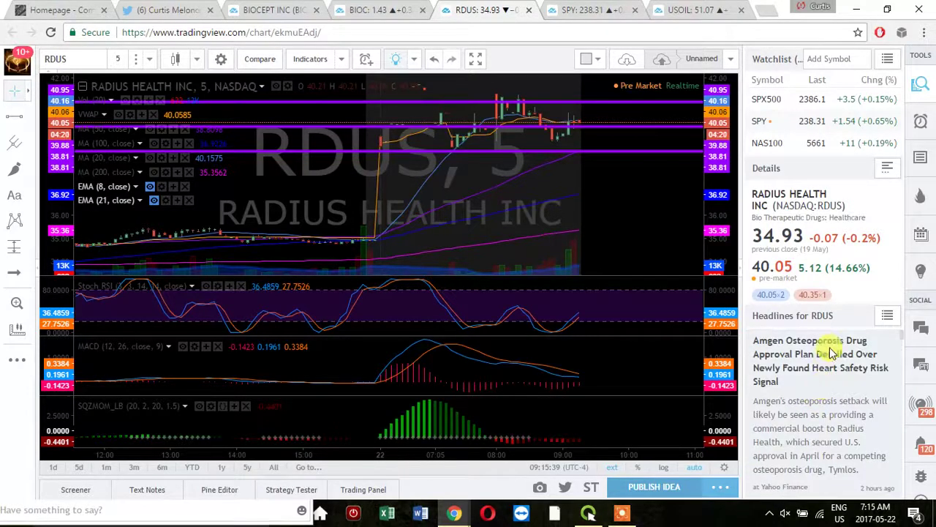
pyautogui.scroll(-1, 831, 355)
pyautogui.scroll(1, 831, 351)
pyautogui.scroll(-7, 830, 350)
pyautogui.scroll(-1, 830, 348)
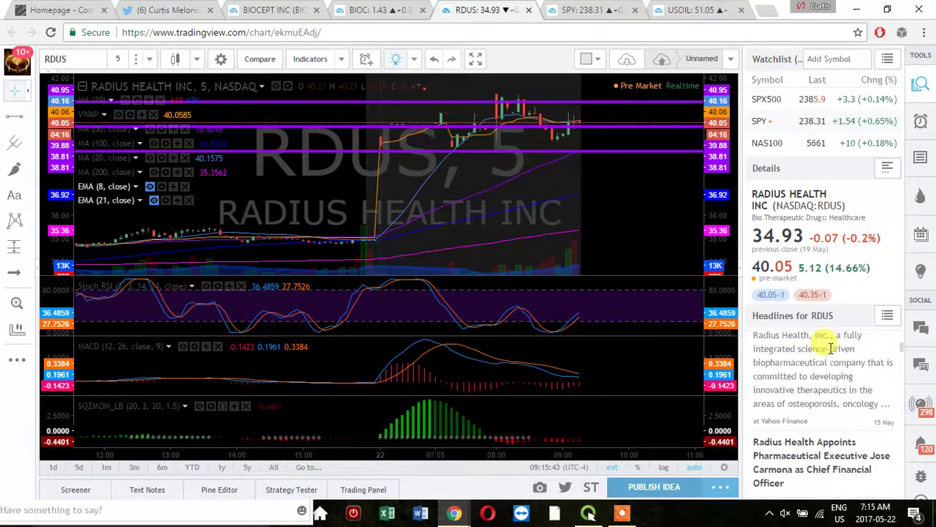
pyautogui.scroll(4, 830, 349)
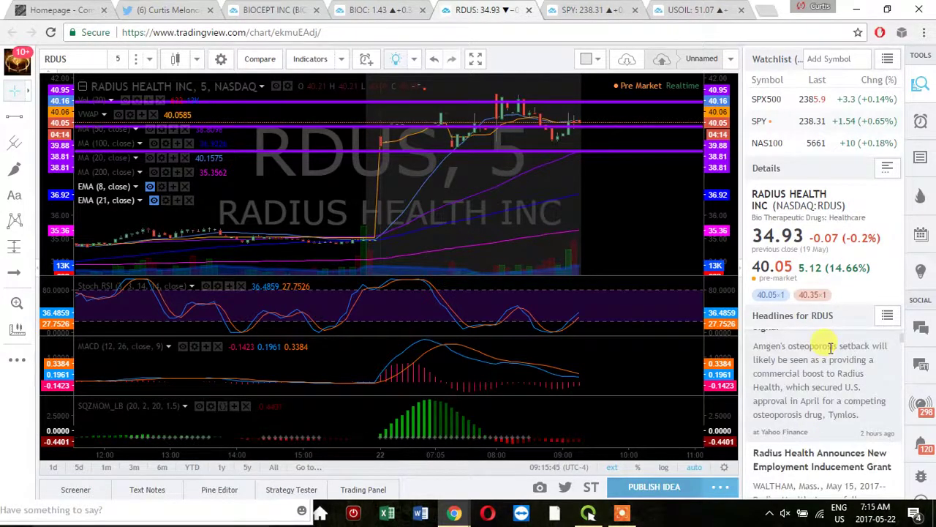
pyautogui.scroll(2, 830, 349)
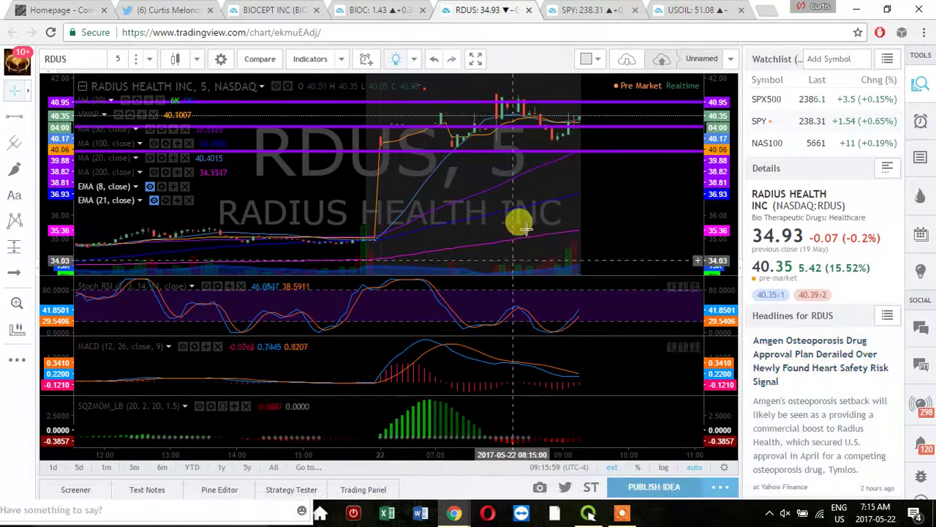
# - Show the five-year weekly RDUS chart and examine how past price reacted at the purple horizontal levels
pyautogui.scroll(1, 525, 218)
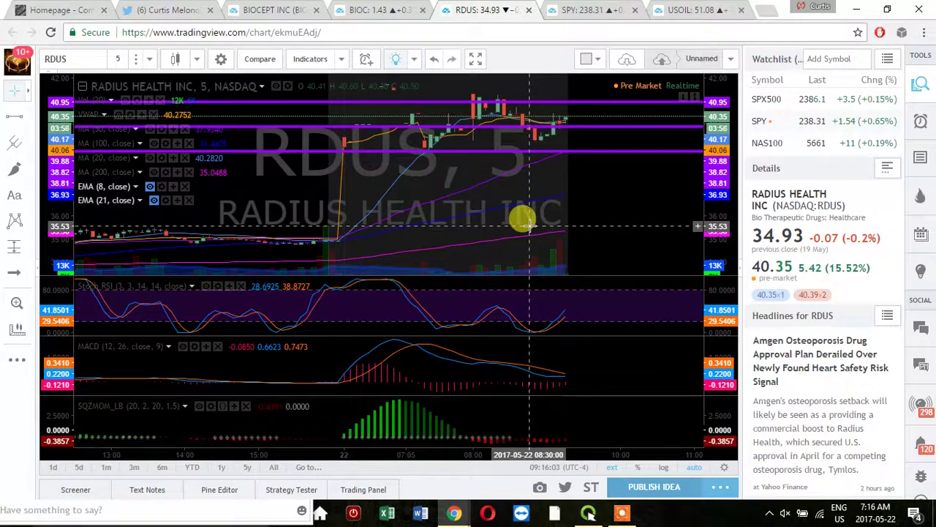
pyautogui.scroll(-1, 534, 203)
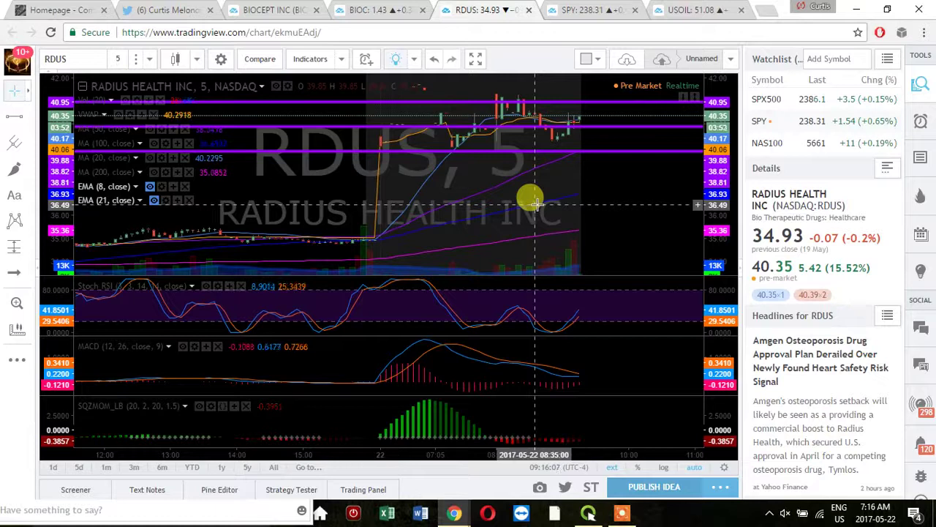
pyautogui.click(247, 468)
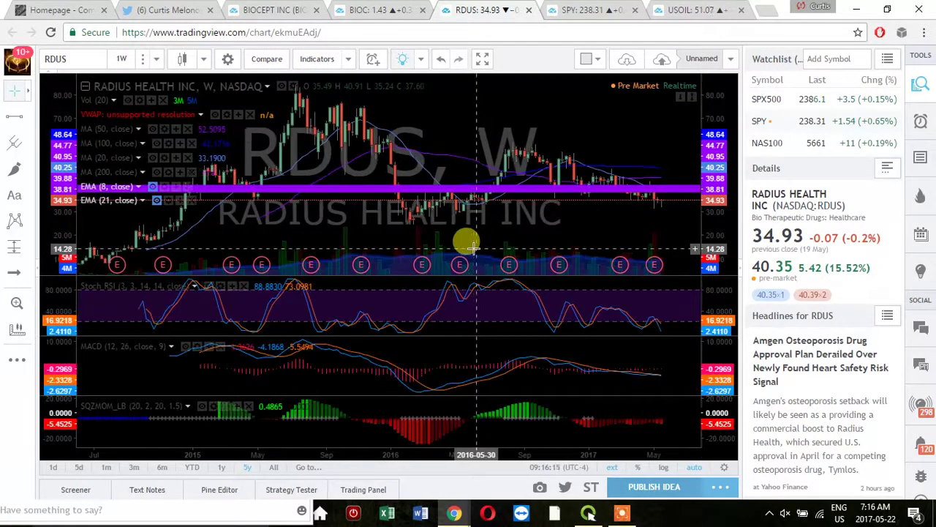
pyautogui.scroll(1, 474, 248)
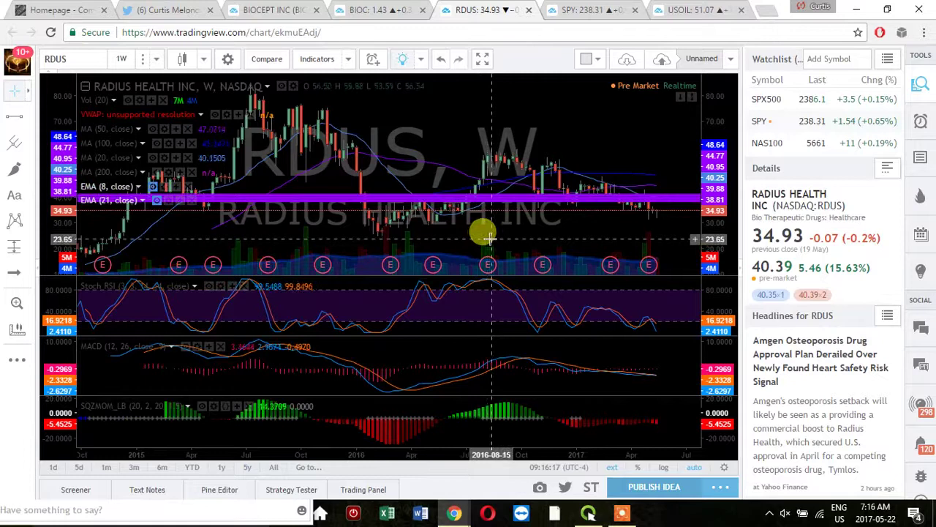
pyautogui.scroll(2, 483, 241)
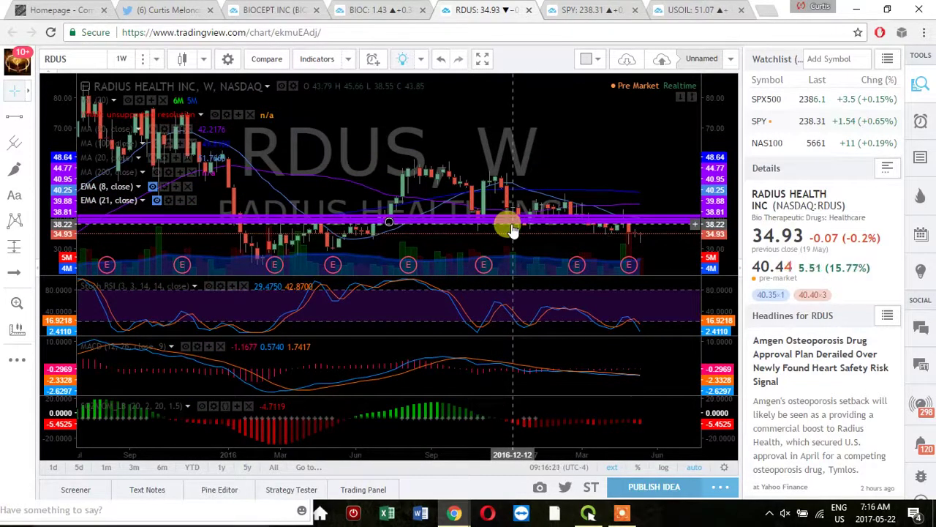
pyautogui.moveTo(514, 229); pyautogui.dragTo(514, 219)
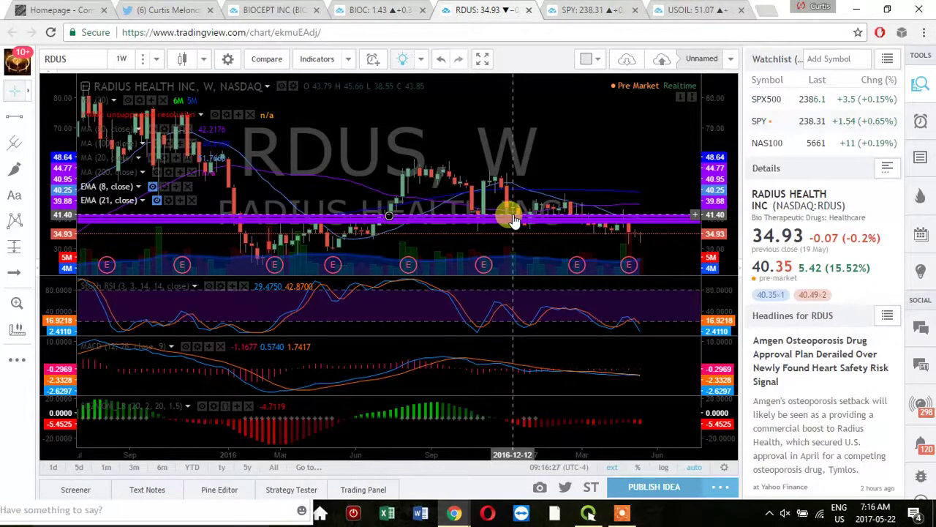
pyautogui.moveTo(514, 220); pyautogui.dragTo(514, 220)
pyautogui.click(455, 179)
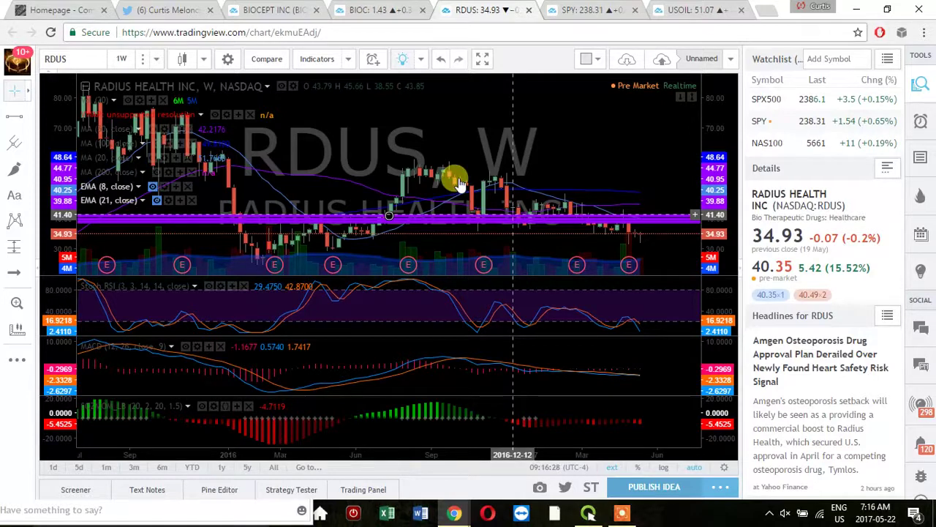
pyautogui.click(156, 61)
pyautogui.click(391, 119)
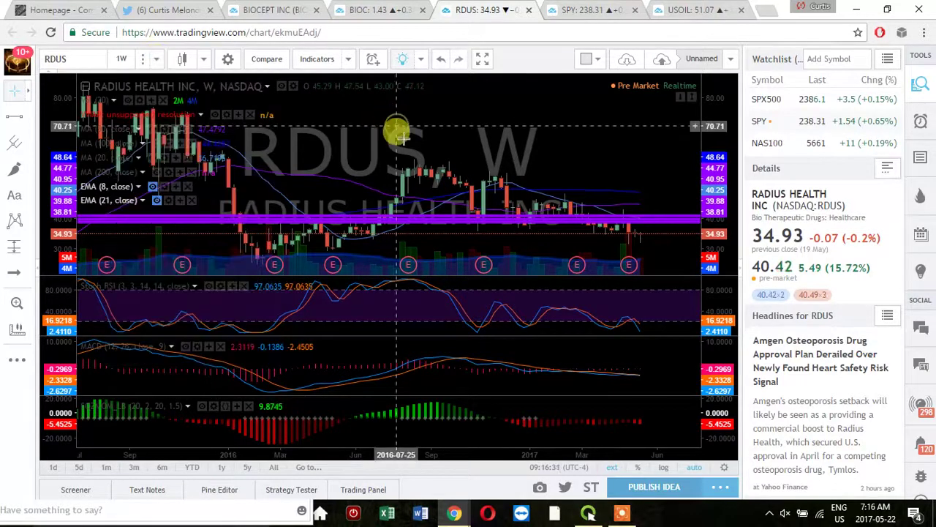
pyautogui.moveTo(400, 133); pyautogui.dragTo(525, 260)
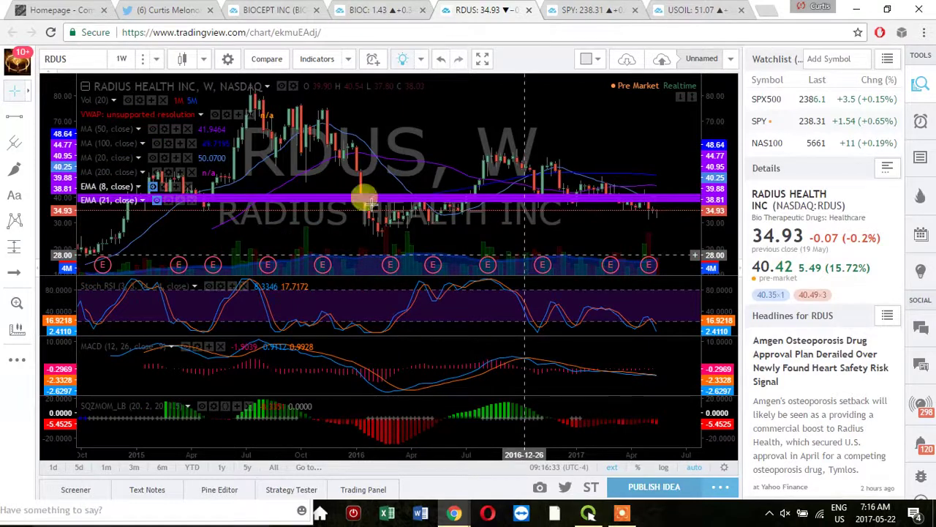
# - Switch RDUS to the 1-day interval and examine the price history around the purple 40.95 resistance line
pyautogui.click(157, 62)
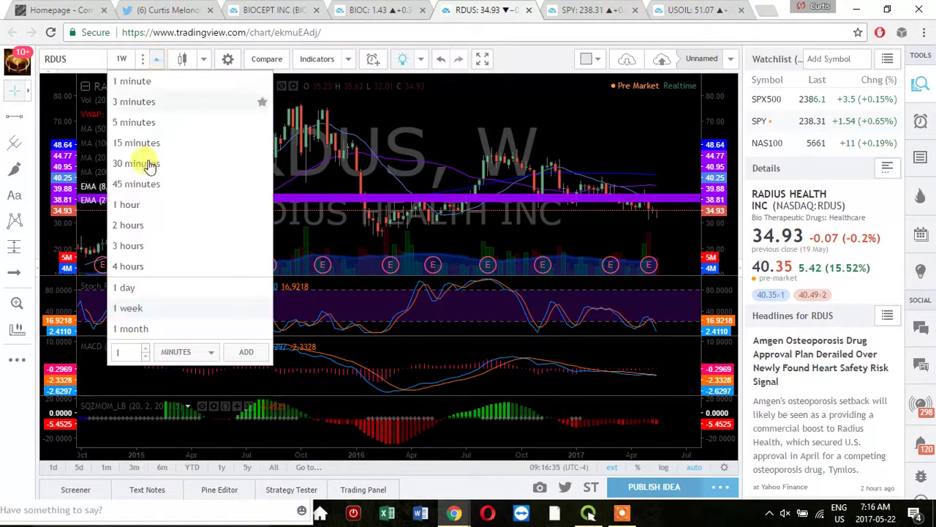
pyautogui.click(129, 287)
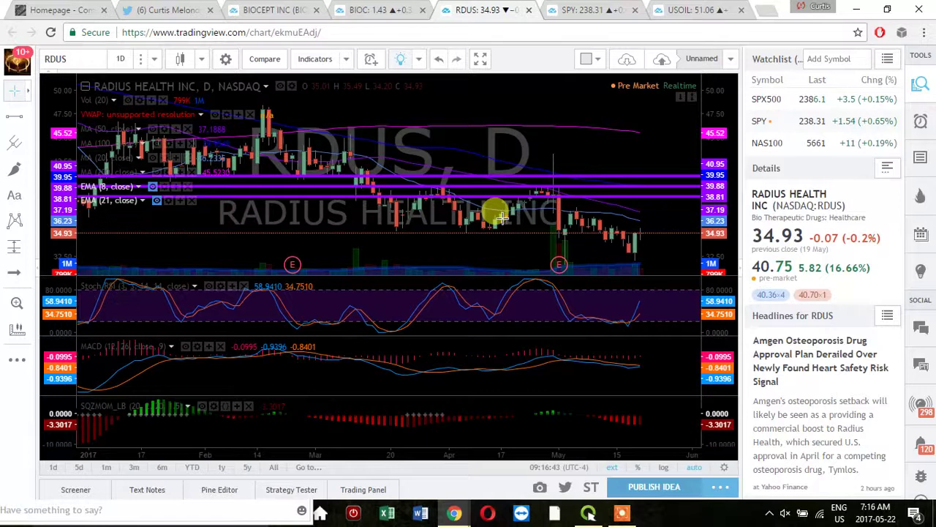
pyautogui.click(593, 175)
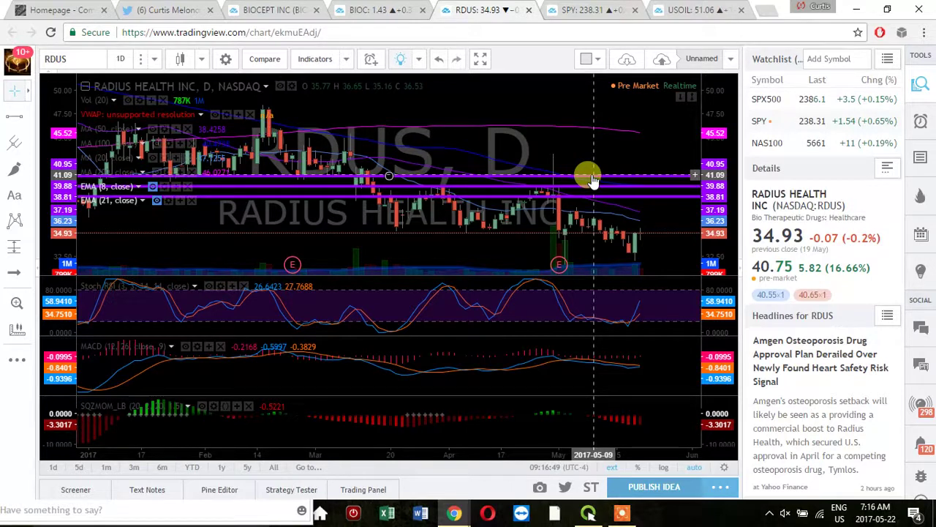
pyautogui.moveTo(593, 179); pyautogui.dragTo(596, 181)
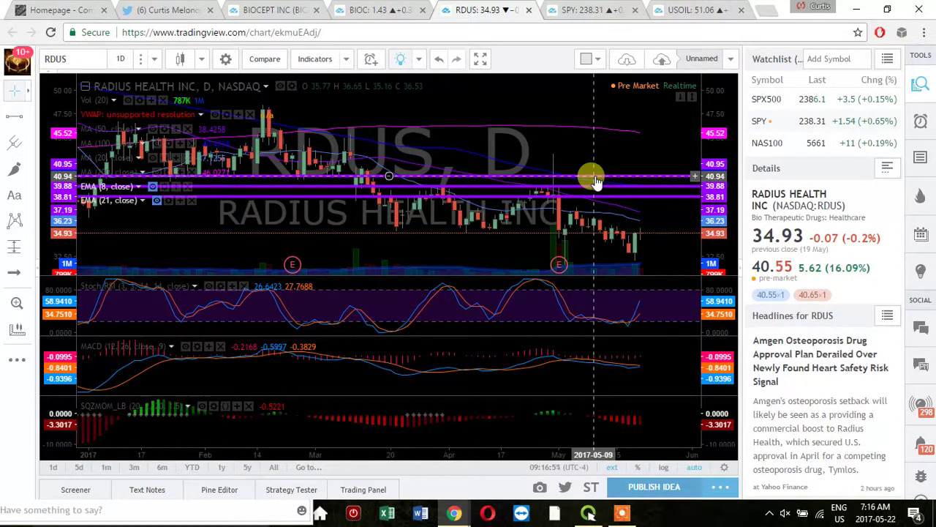
pyautogui.scroll(-3, 597, 181)
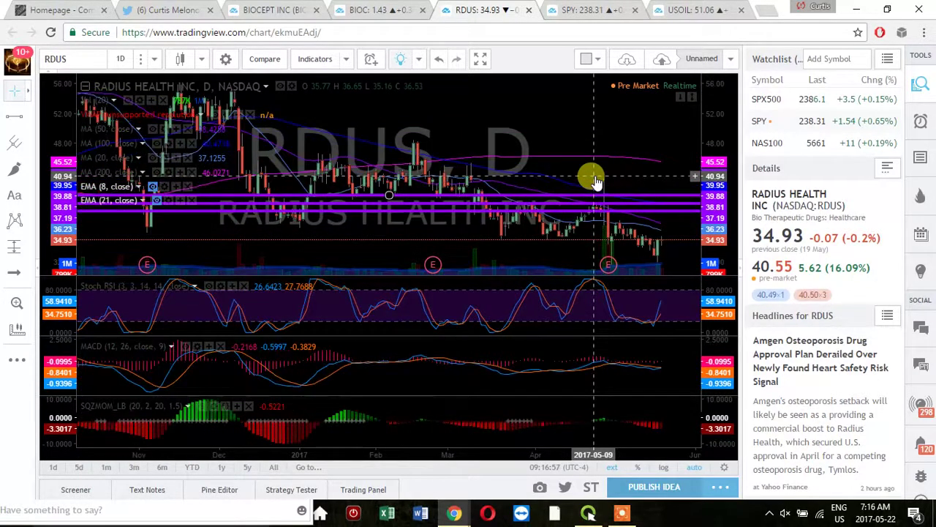
pyautogui.scroll(-1, 596, 180)
pyautogui.scroll(4, 597, 181)
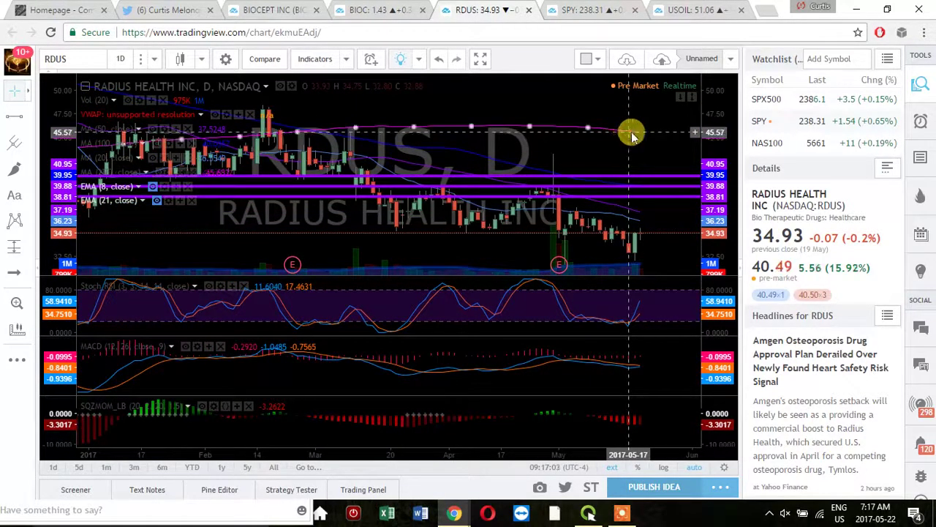
# - Format the 200-period moving average on the RDUS daily chart with the maximum line thickness
pyautogui.rightClick(631, 135)
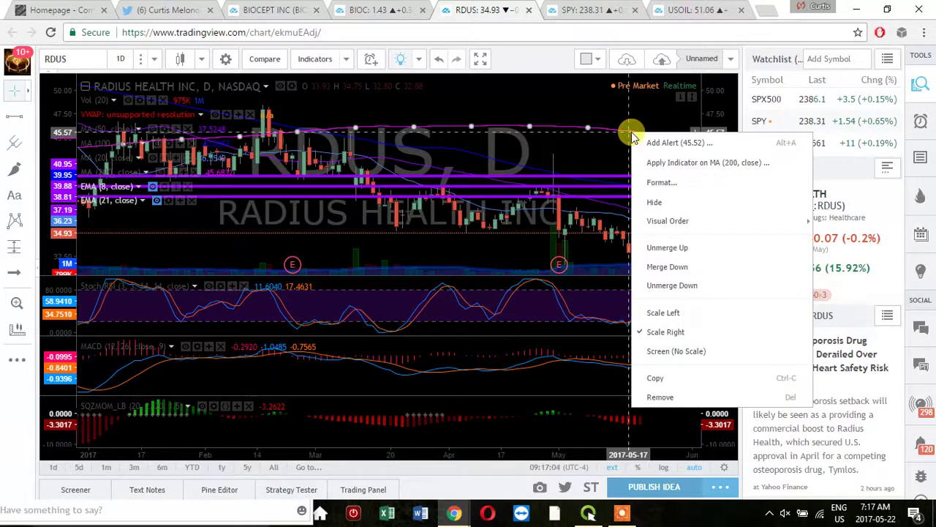
pyautogui.click(656, 183)
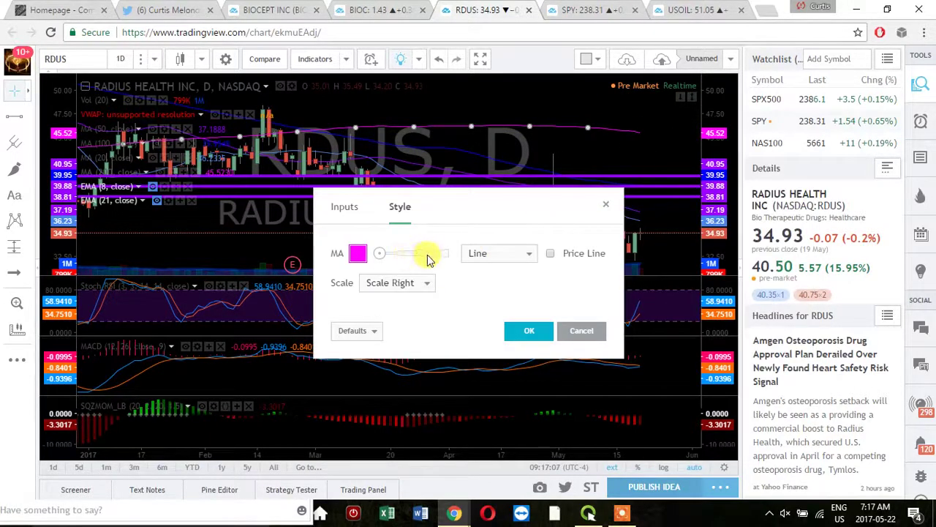
pyautogui.click(428, 254)
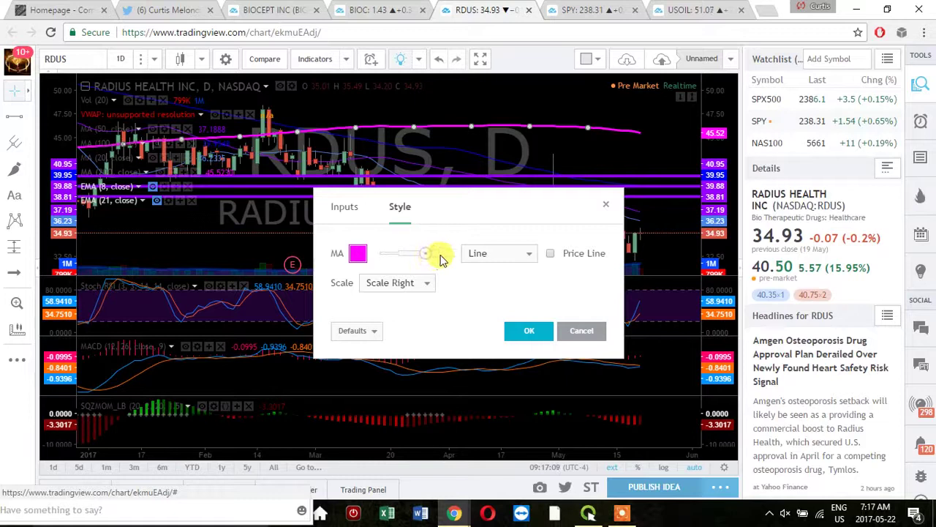
pyautogui.click(443, 255)
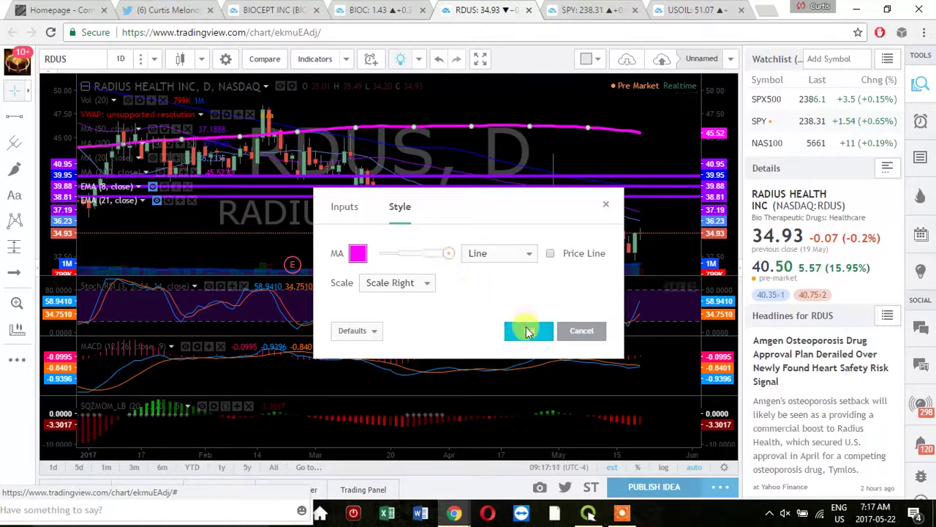
pyautogui.click(528, 332)
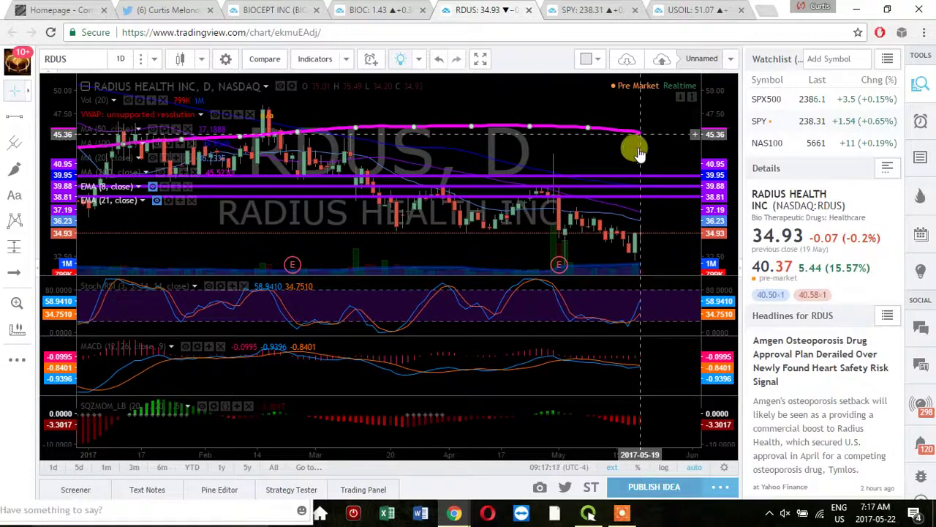
# - Examine the thickened 200-day moving average against the longer RDUS daily history back through 2016
pyautogui.scroll(-3, 626, 158)
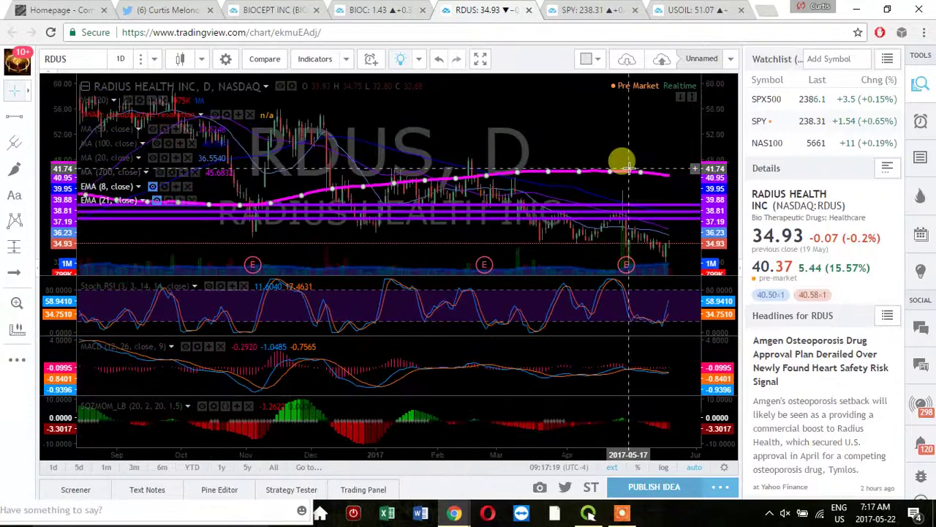
pyautogui.scroll(-3, 628, 169)
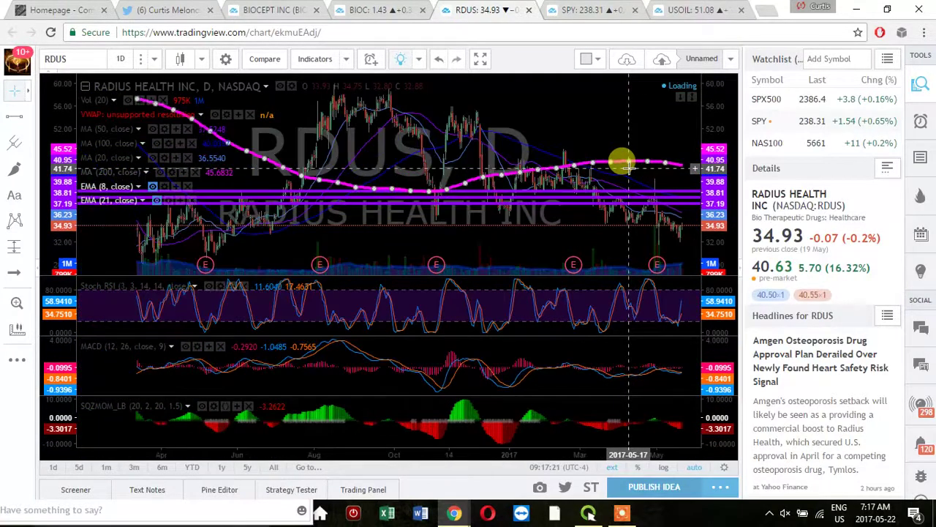
pyautogui.scroll(-1, 628, 168)
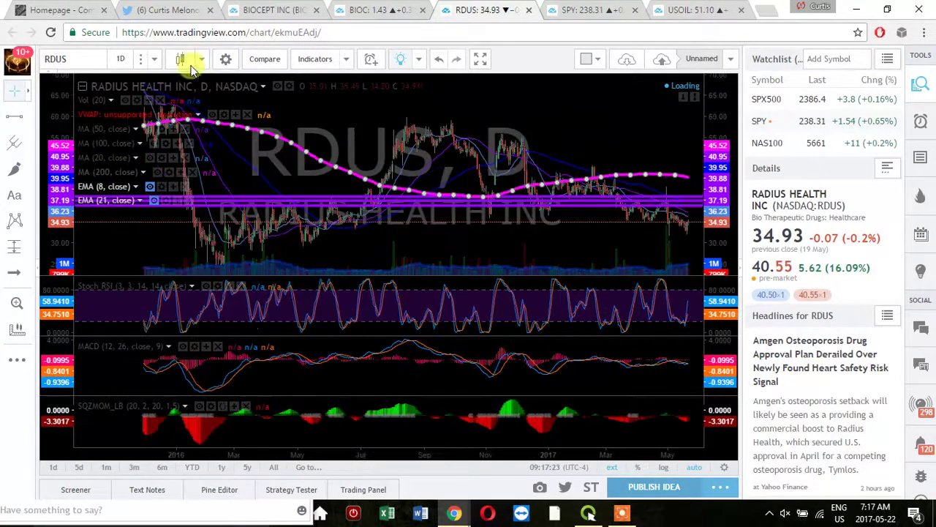
# - Switch RDUS back to the 5-minute interval and view the 22 May pre-market jump up close
pyautogui.click(154, 60)
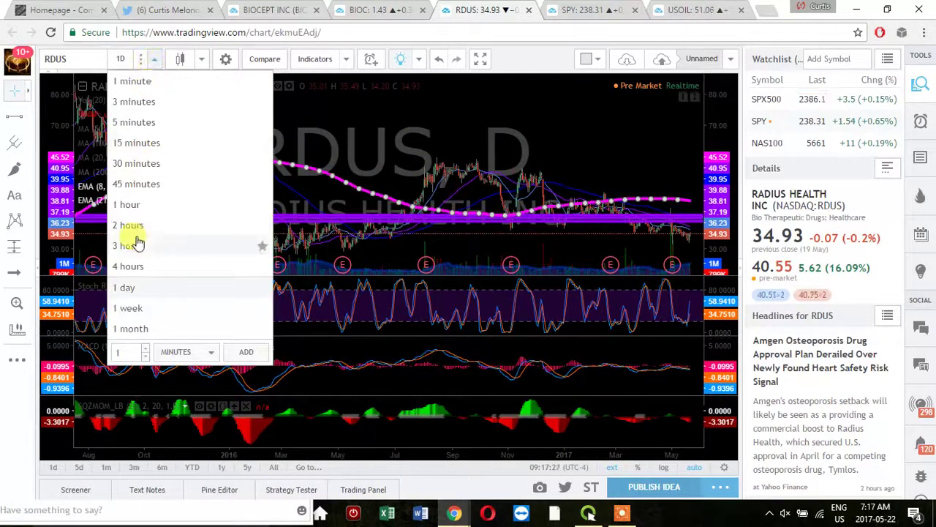
pyautogui.click(139, 121)
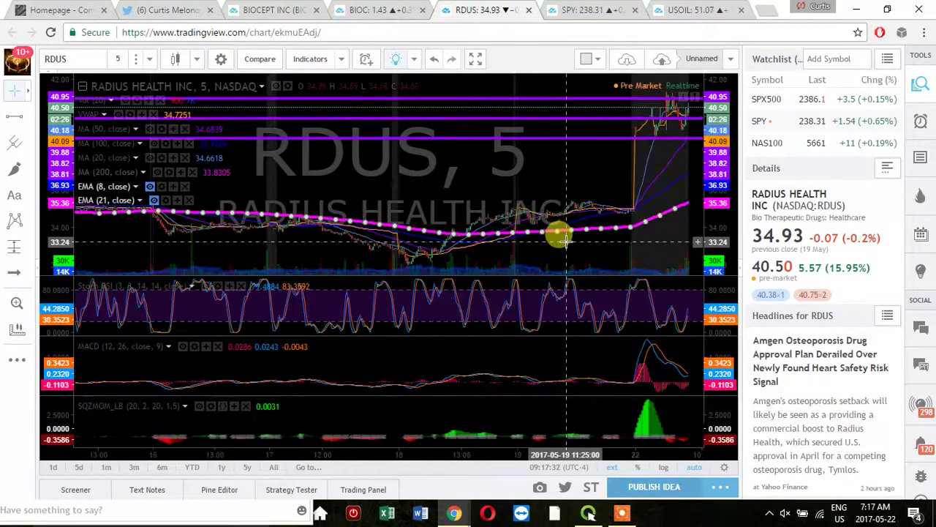
pyautogui.scroll(5, 565, 242)
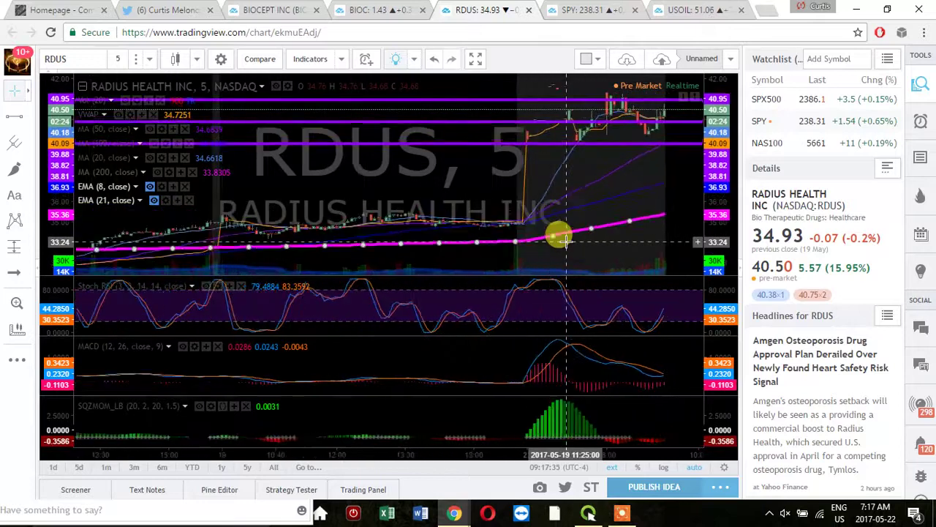
pyautogui.scroll(3, 565, 241)
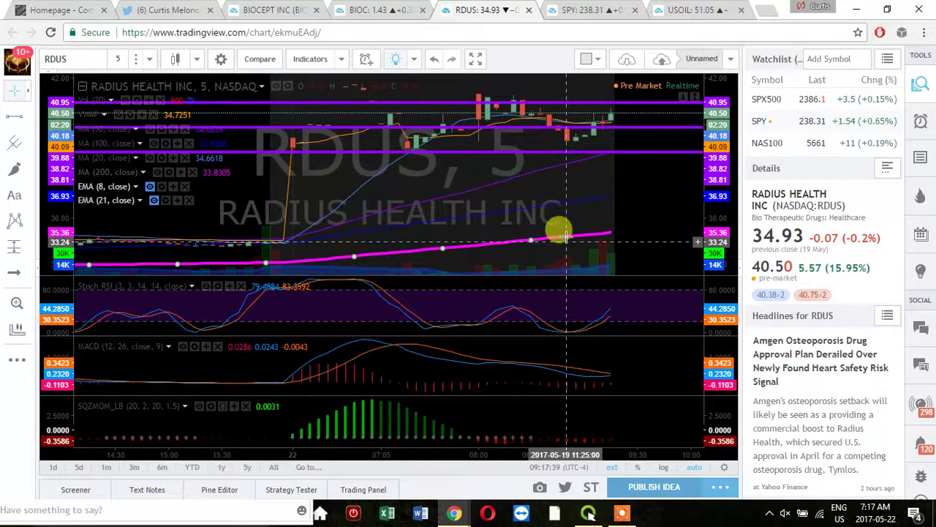
pyautogui.scroll(3, 616, 183)
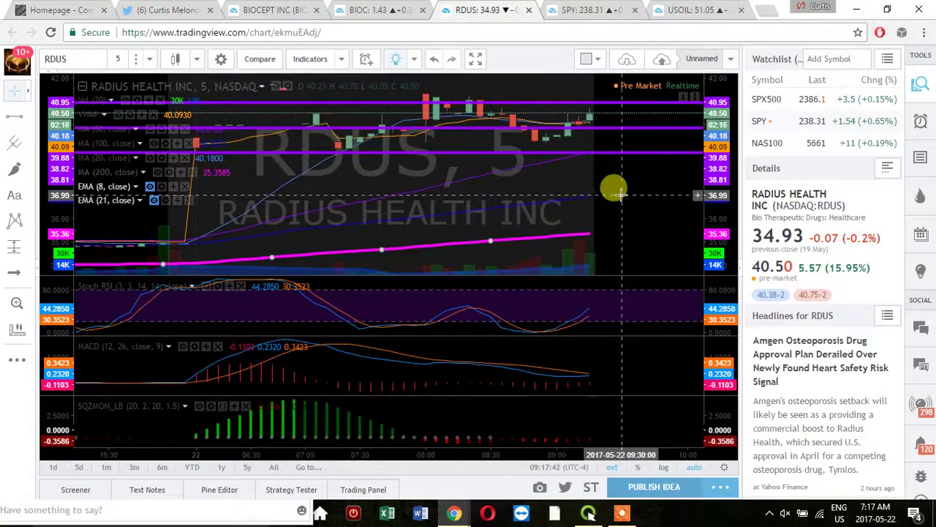
# - Examine the RDUS pre-market candles between the purple 40.95 and 39.88 levels and the pre-market quote details
pyautogui.scroll(-3, 618, 193)
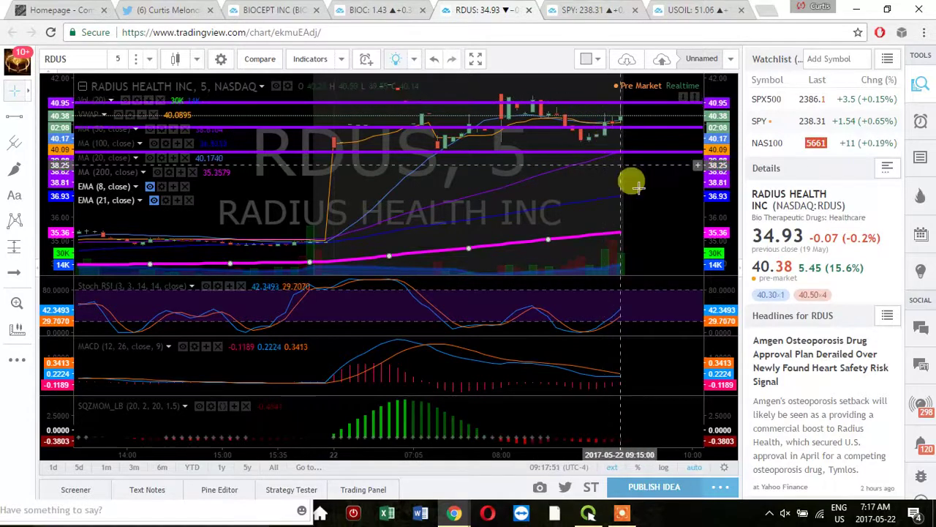
pyautogui.moveTo(578, 185); pyautogui.dragTo(558, 173)
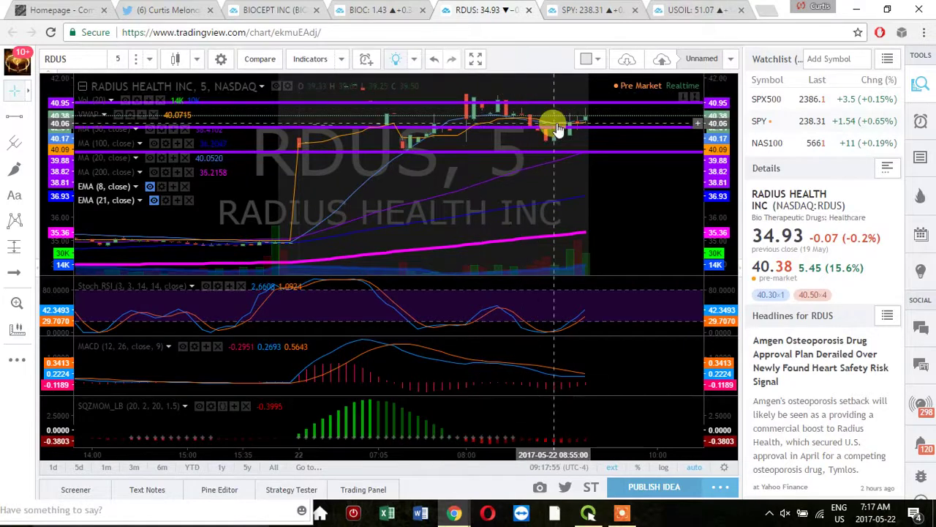
pyautogui.scroll(-1, 575, 216)
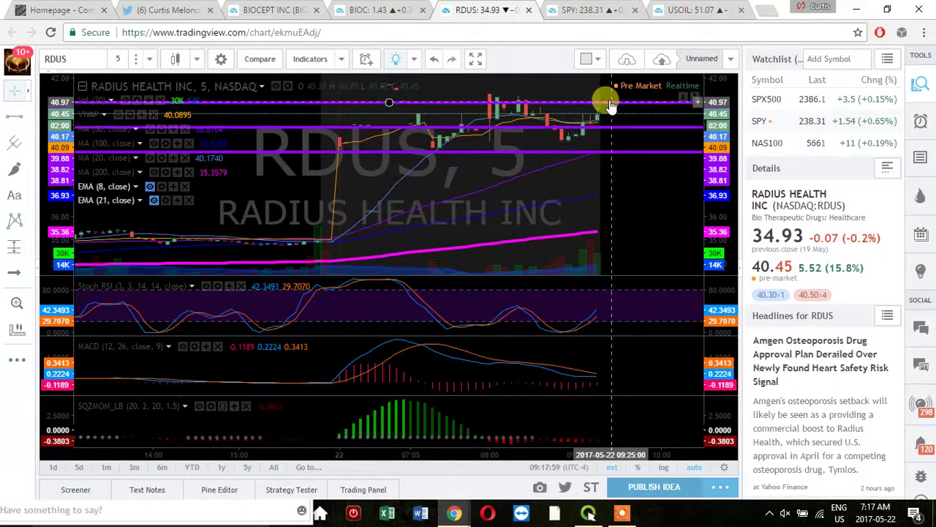
pyautogui.scroll(-1, 526, 115)
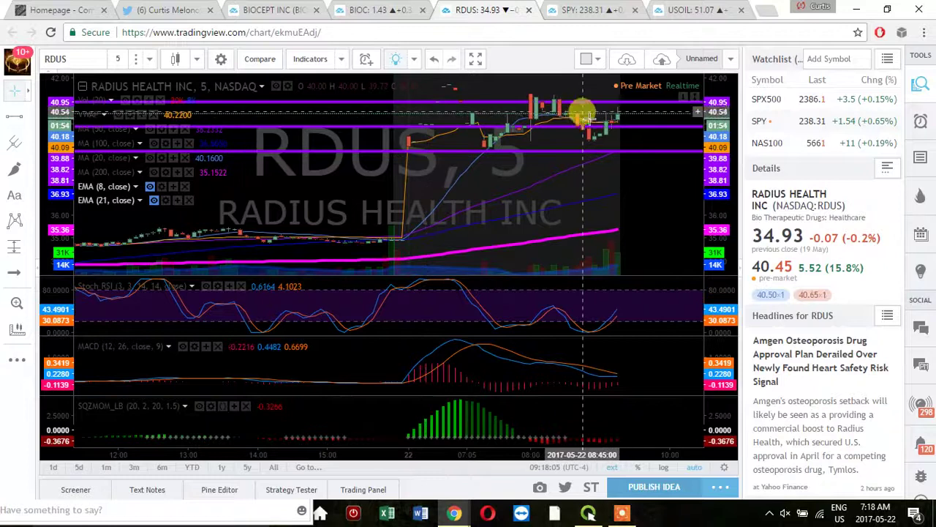
pyautogui.scroll(1, 578, 181)
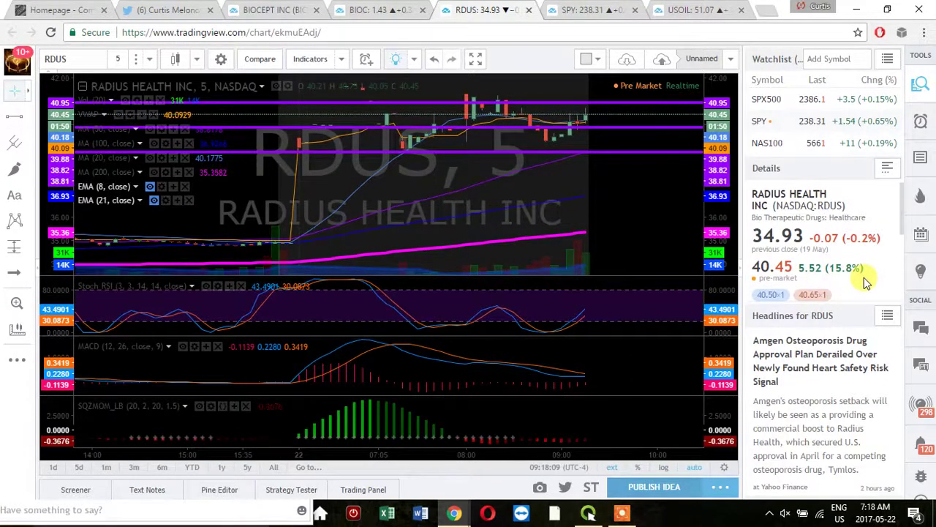
# - Switch to the BIOC chart and display its one-year range on daily candles
pyautogui.click(586, 104)
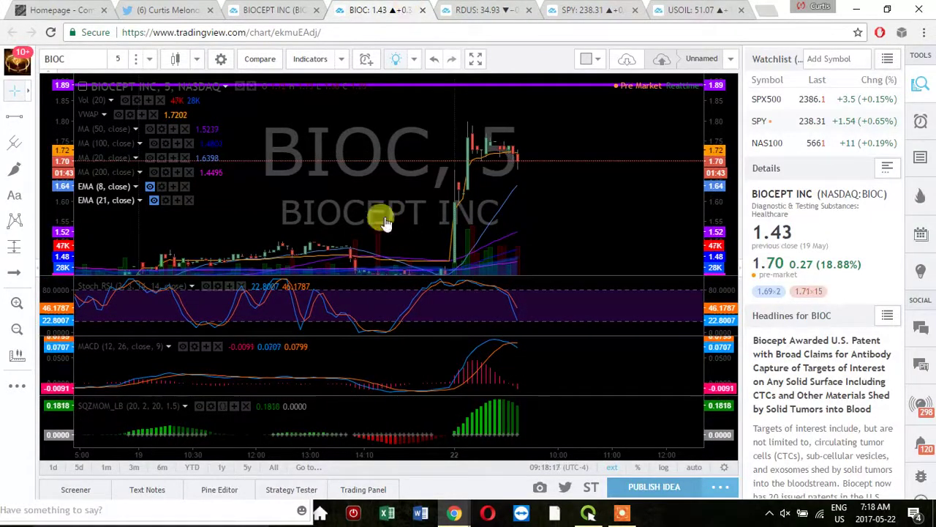
pyautogui.scroll(-2, 383, 214)
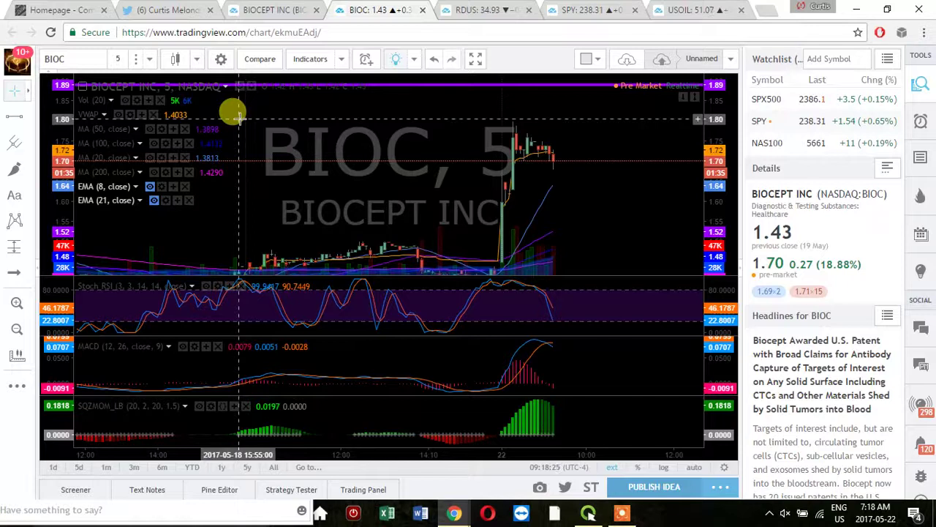
pyautogui.click(220, 472)
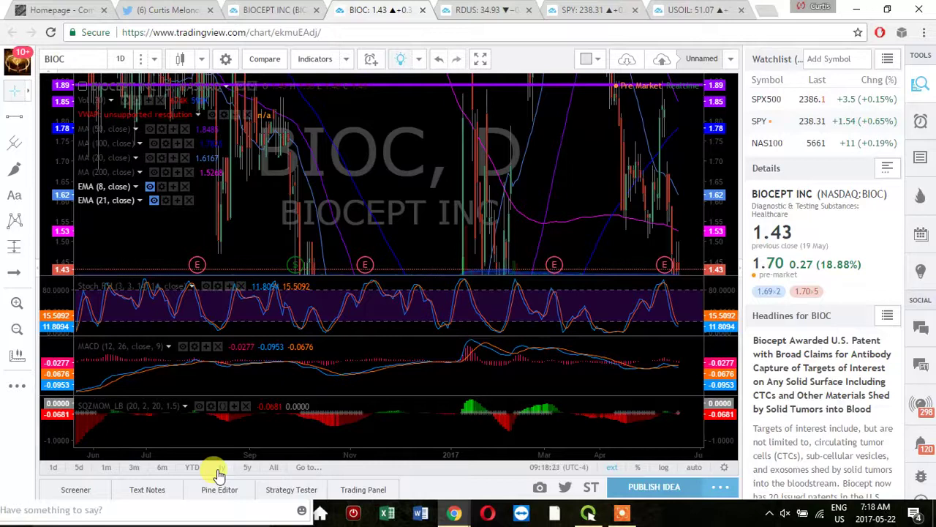
pyautogui.click(16, 329)
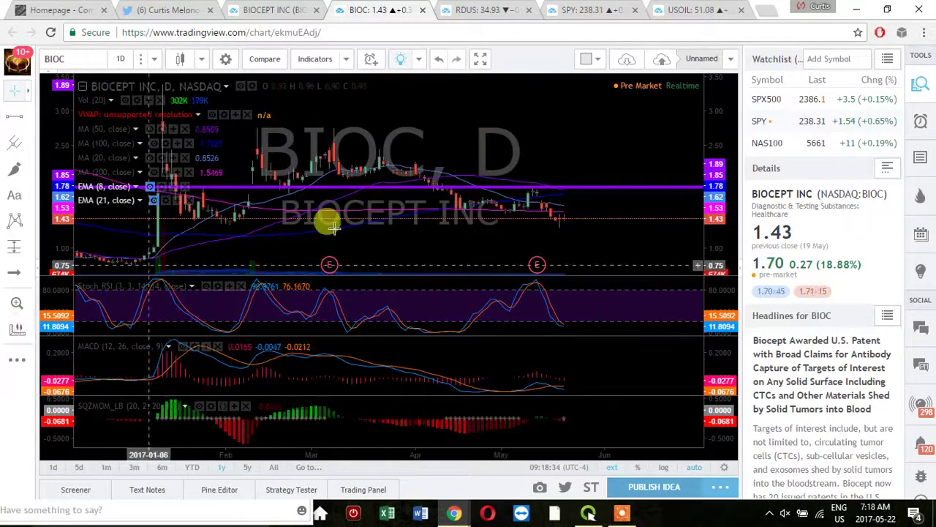
# - Format the 200-period moving average on the BIOC daily chart with the maximum line thickness
pyautogui.scroll(-5, 334, 233)
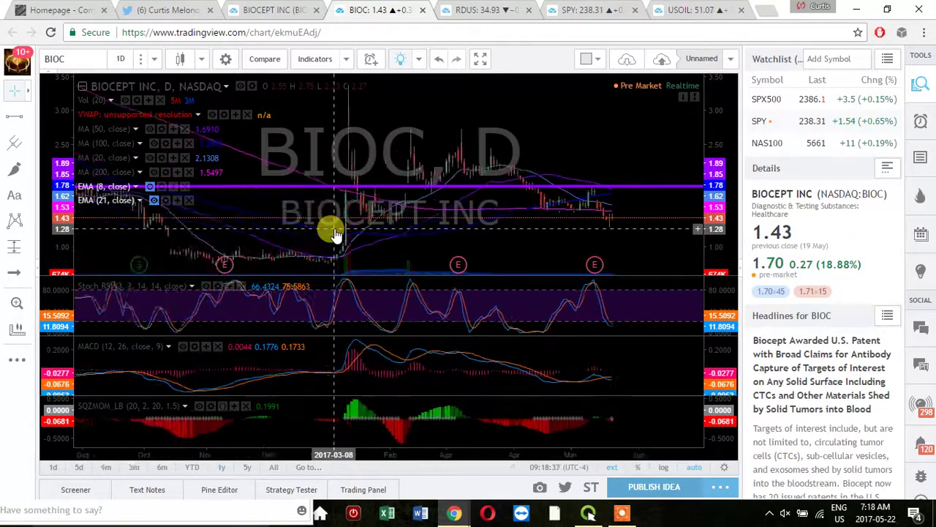
pyautogui.scroll(-2, 335, 232)
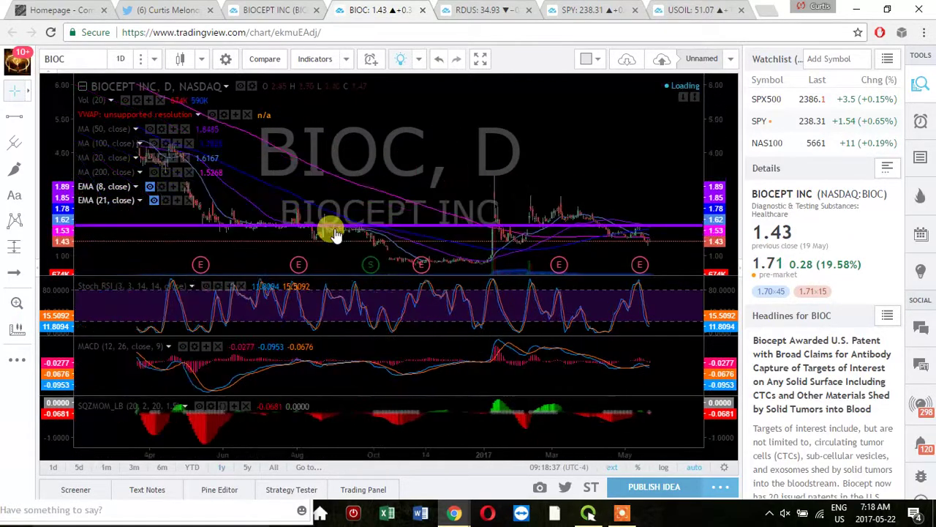
pyautogui.scroll(-2, 334, 233)
pyautogui.scroll(4, 336, 238)
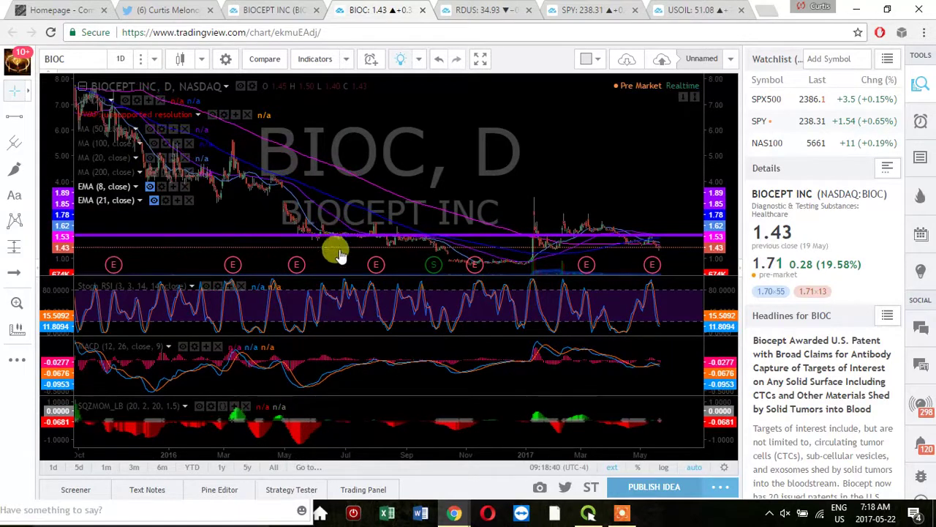
pyautogui.scroll(2, 338, 247)
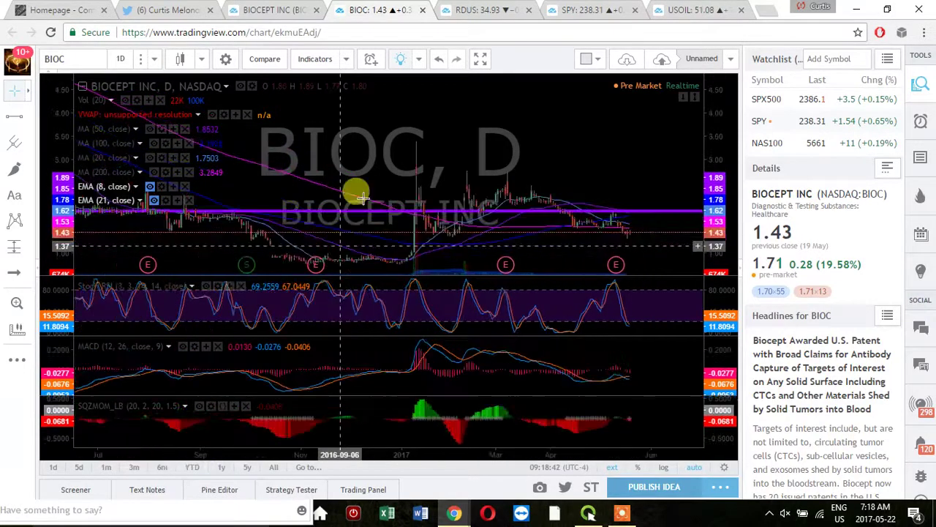
pyautogui.rightClick(364, 202)
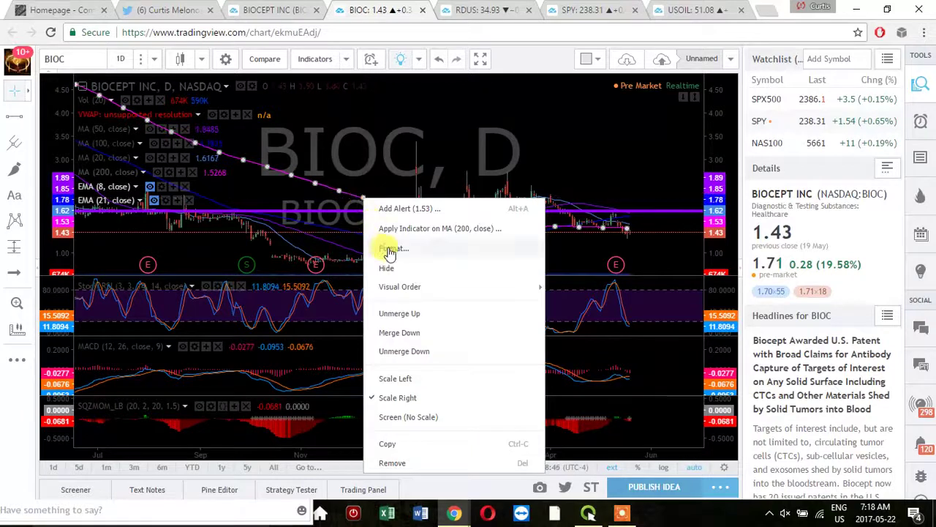
pyautogui.click(391, 248)
pyautogui.moveTo(380, 253); pyautogui.dragTo(446, 253)
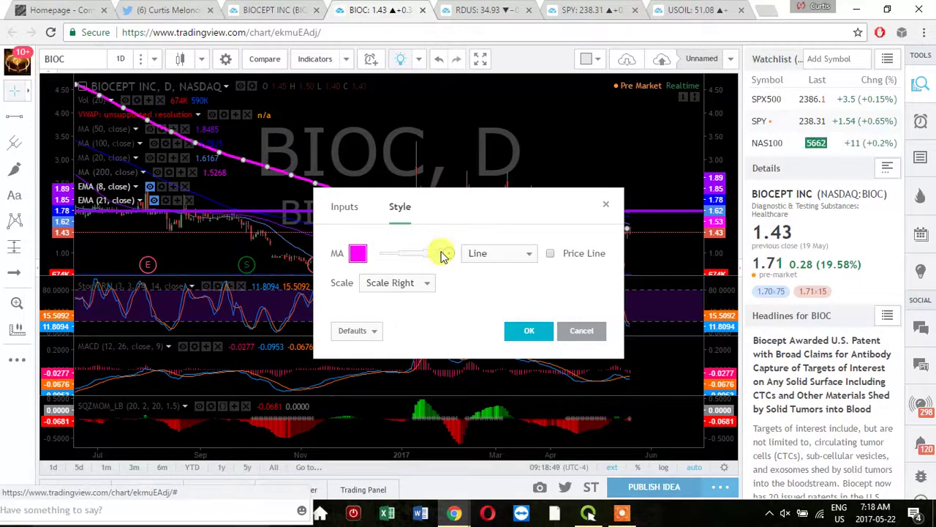
pyautogui.click(528, 330)
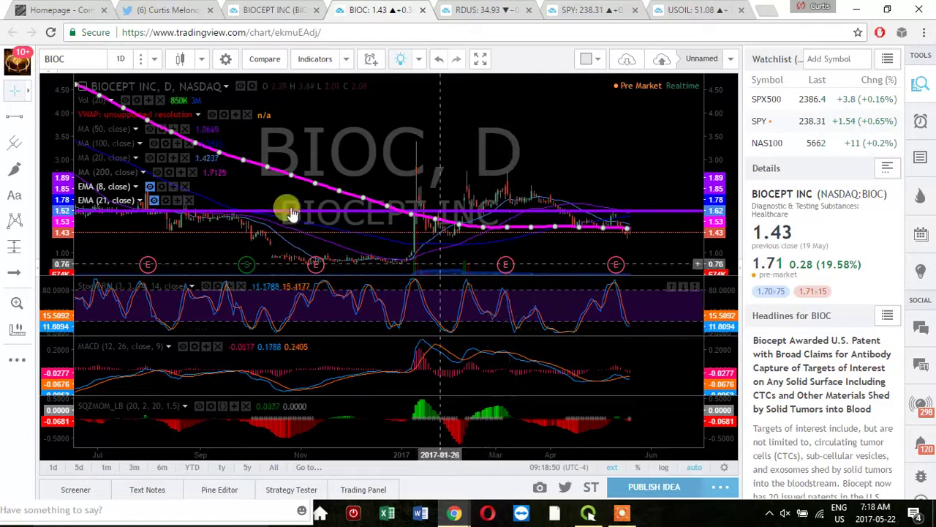
# - Examine the thickened 200-day moving average against the full BIOC daily history back through 2014
pyautogui.scroll(-3, 290, 206)
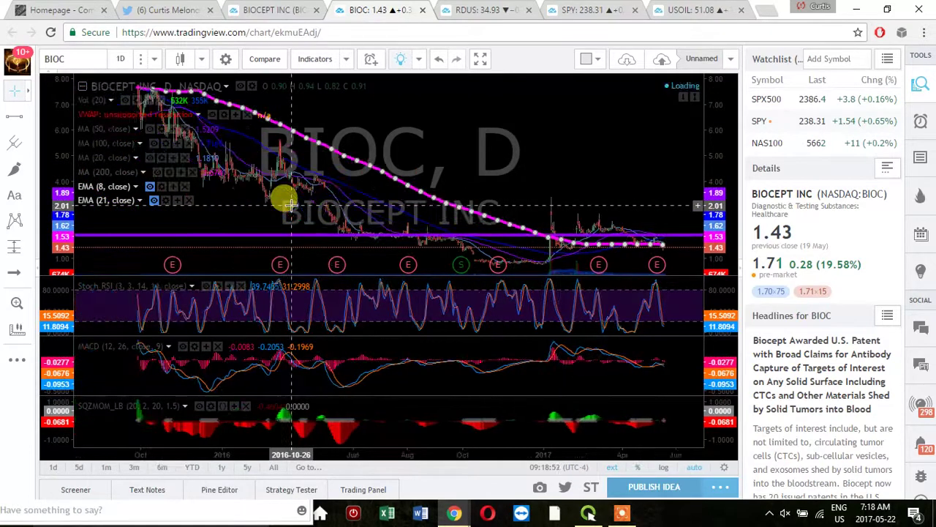
pyautogui.scroll(-2, 290, 206)
pyautogui.scroll(-1, 291, 206)
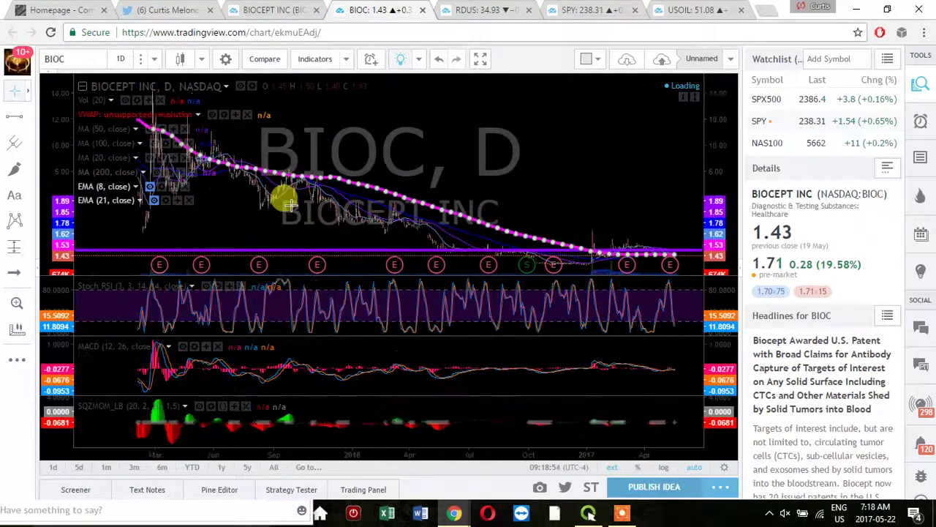
pyautogui.scroll(-1, 290, 205)
pyautogui.scroll(-1, 290, 205)
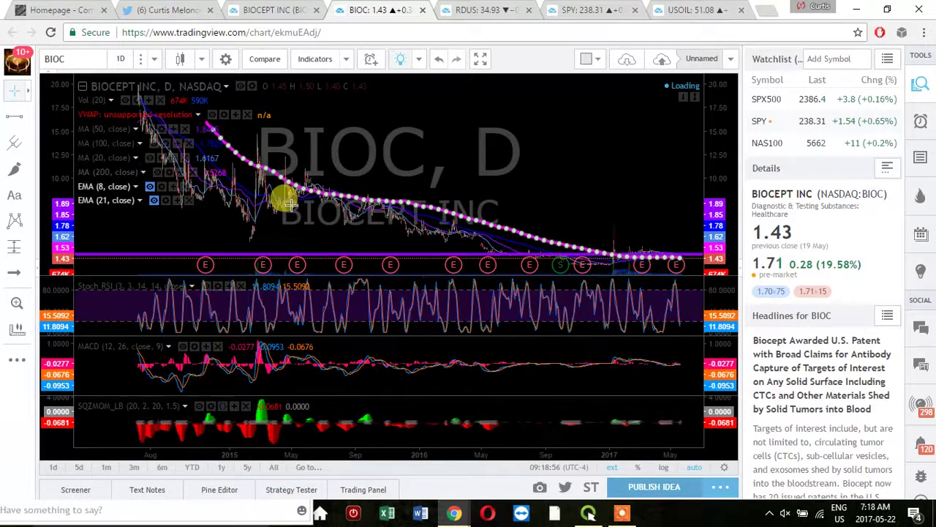
pyautogui.scroll(-1, 291, 206)
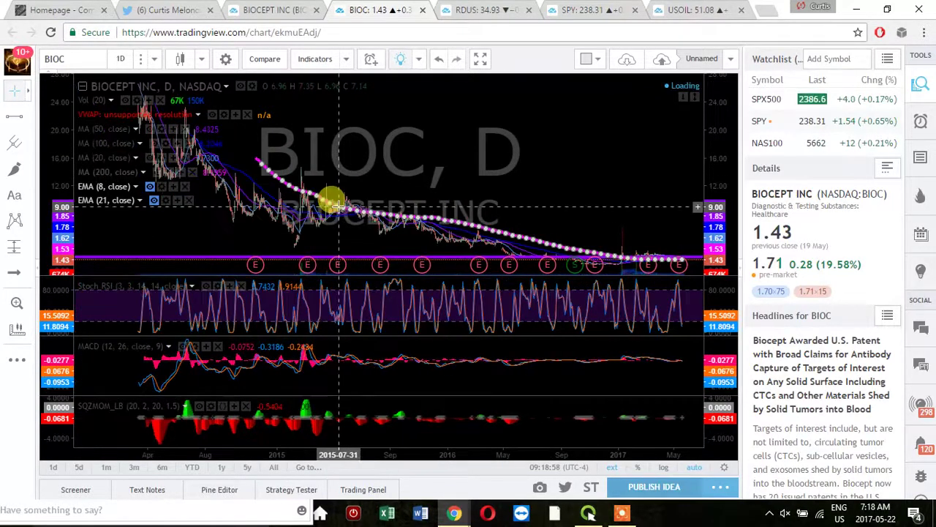
pyautogui.scroll(-1, 329, 202)
pyautogui.scroll(-1, 388, 212)
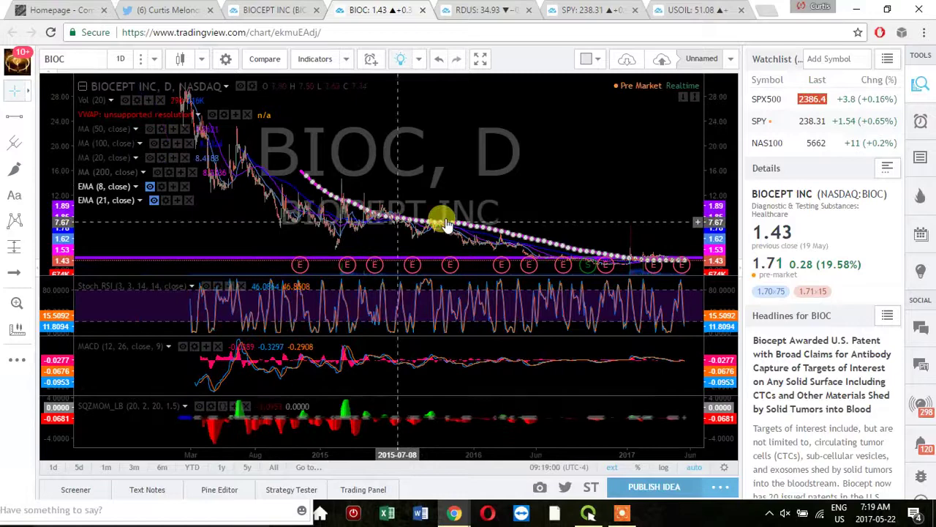
pyautogui.scroll(5, 445, 218)
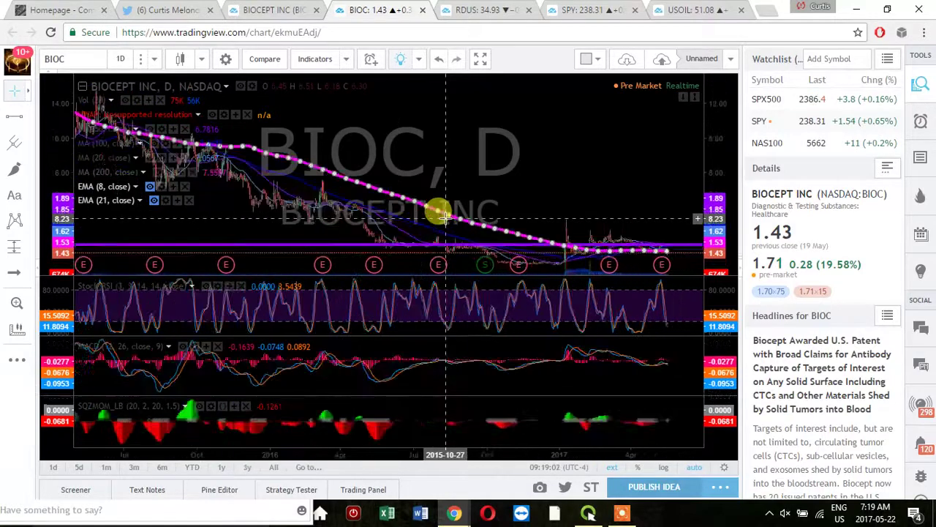
# - Examine the 2017 BIOC daily candles against the horizontal purple 1.89 level and the 200-day moving average
pyautogui.scroll(4, 444, 218)
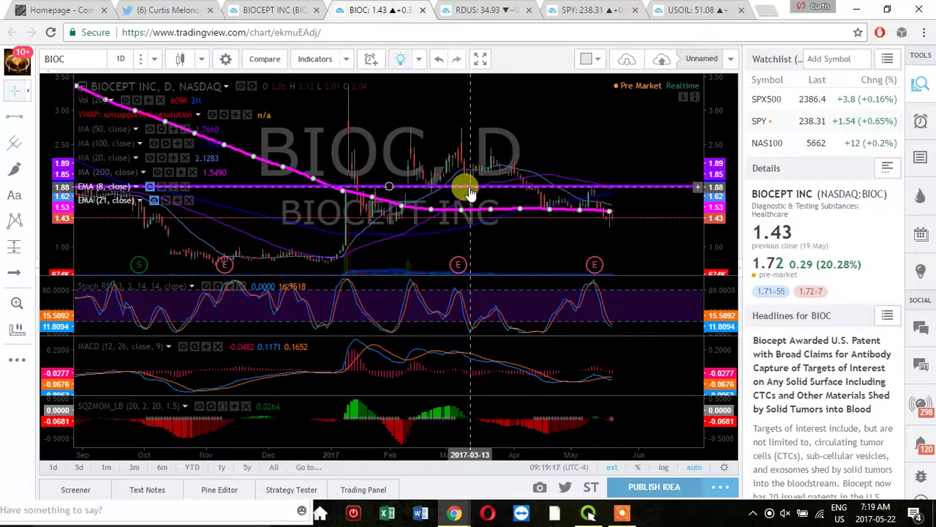
pyautogui.scroll(2, 471, 190)
pyautogui.scroll(2, 470, 190)
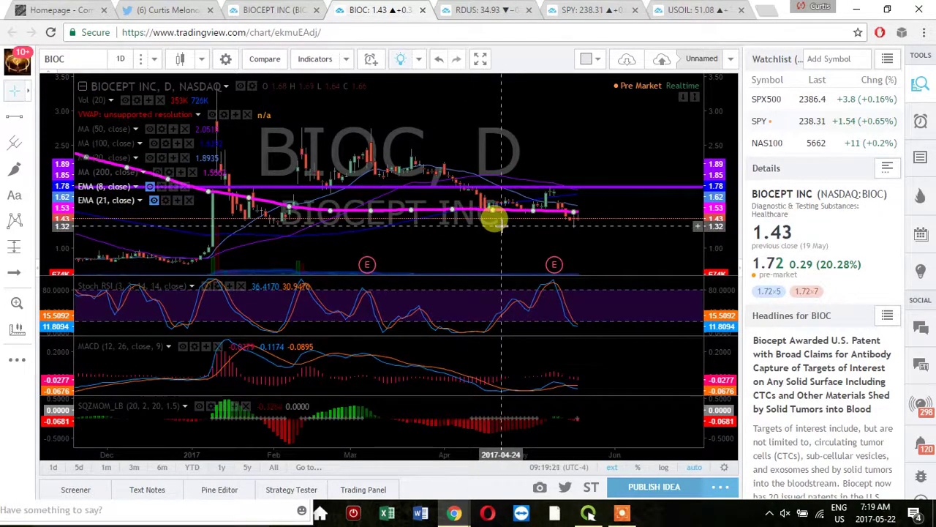
pyautogui.click(561, 189)
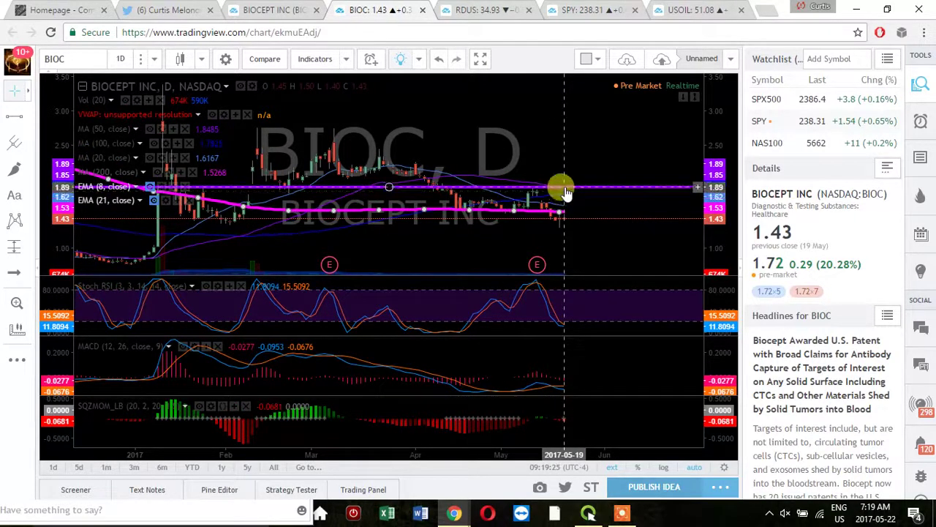
pyautogui.scroll(-4, 565, 191)
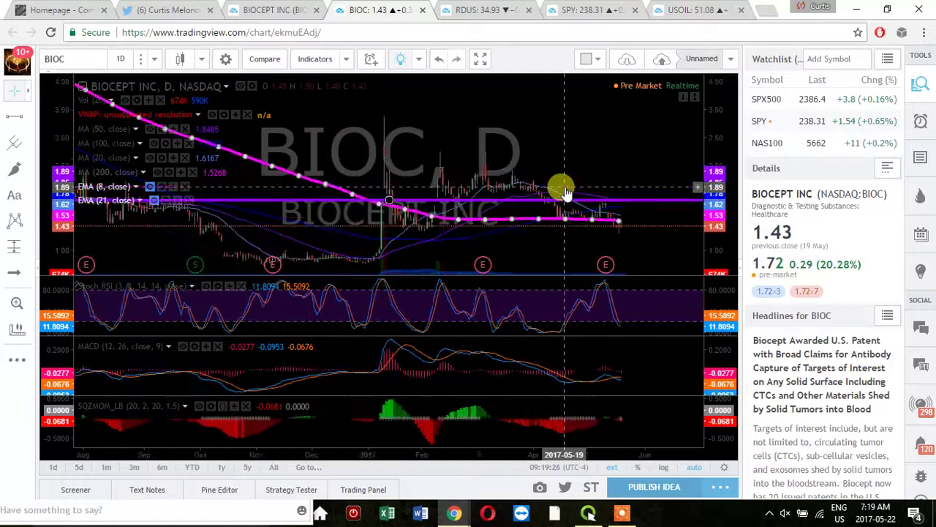
pyautogui.scroll(3, 565, 192)
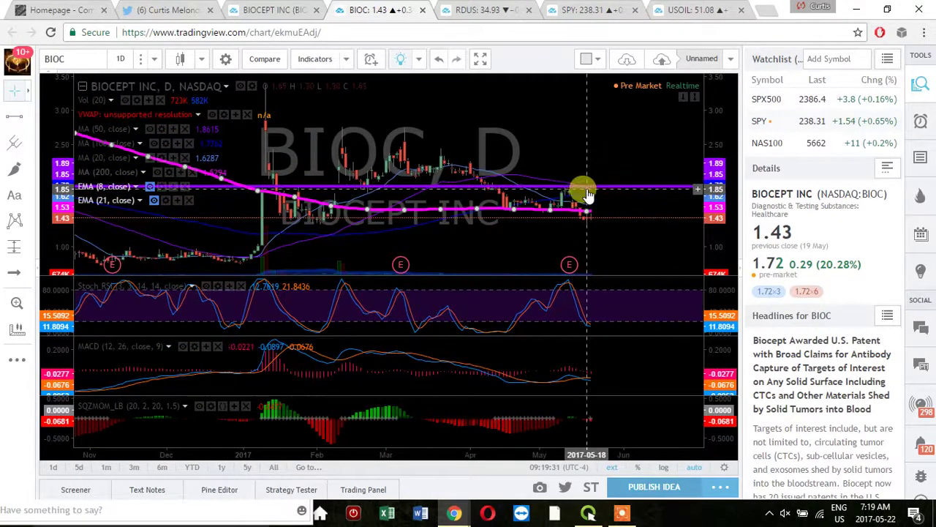
# - Format the 50-period moving average on the BIOC daily chart with a thicker line
pyautogui.rightClick(546, 184)
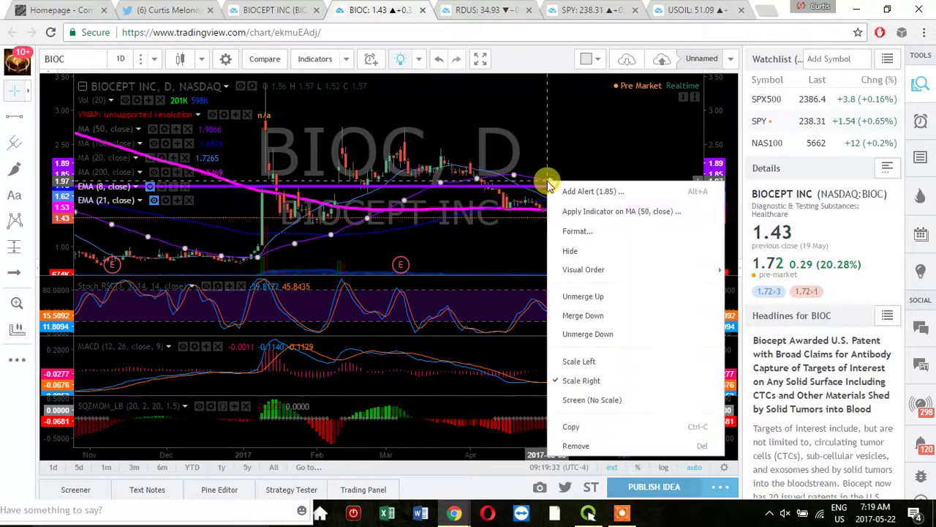
pyautogui.click(578, 234)
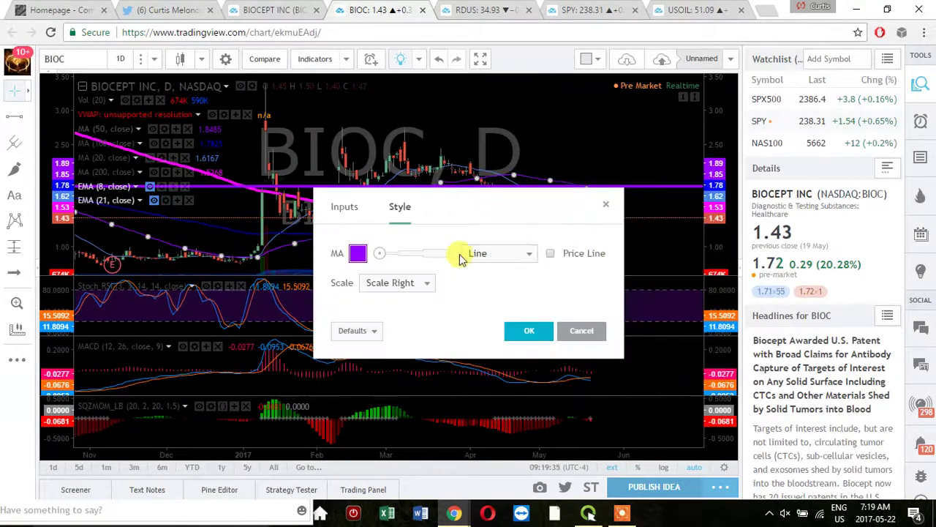
pyautogui.moveTo(428, 252); pyautogui.dragTo(439, 256)
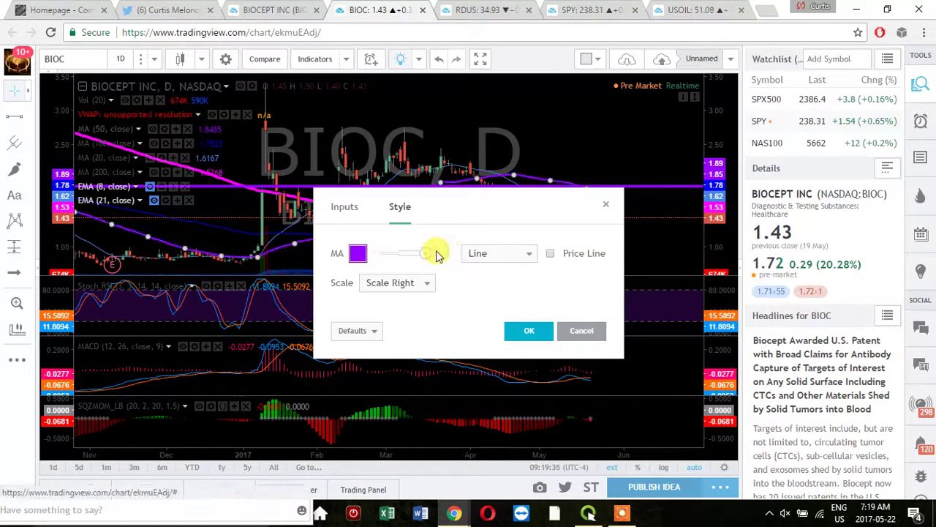
pyautogui.click(522, 341)
pyautogui.scroll(3, 553, 251)
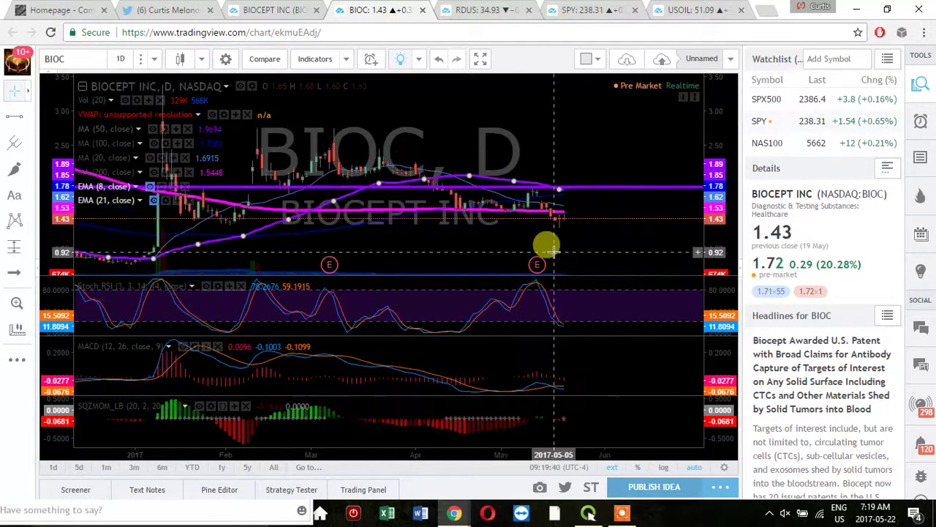
# - Switch BIOC back to the 5-minute interval and view the 22 May pre-market jump
pyautogui.click(150, 57)
pyautogui.click(143, 123)
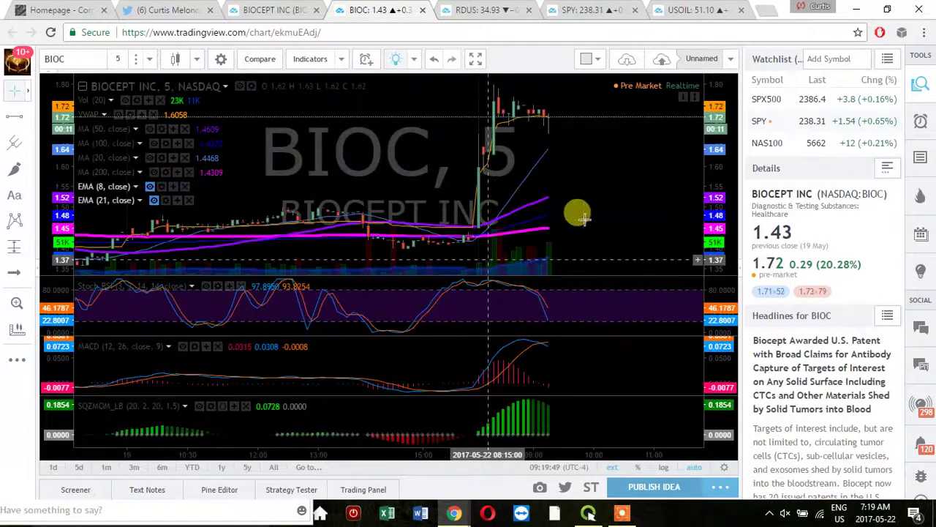
pyautogui.scroll(1, 585, 219)
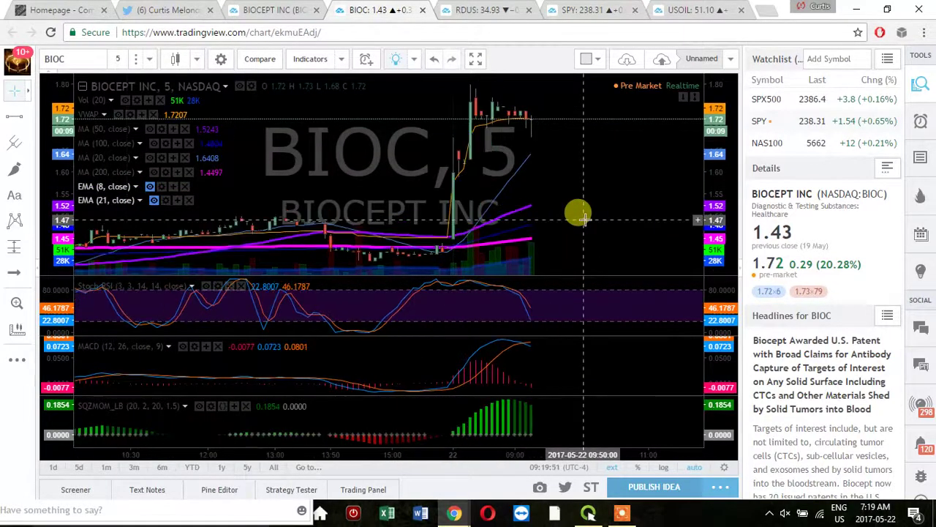
pyautogui.scroll(1, 584, 218)
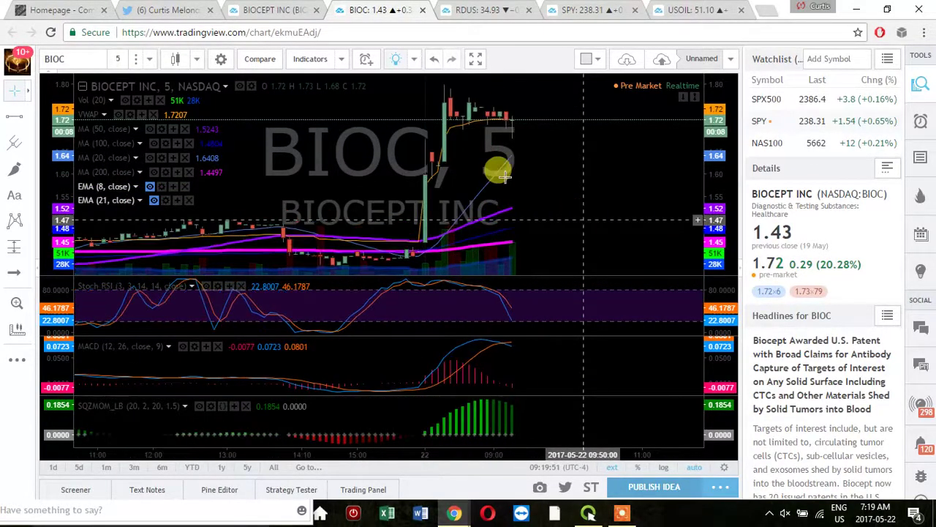
# - Format the orange VWAP on the BIOC 5-minute chart with a thicker line
pyautogui.rightClick(454, 130)
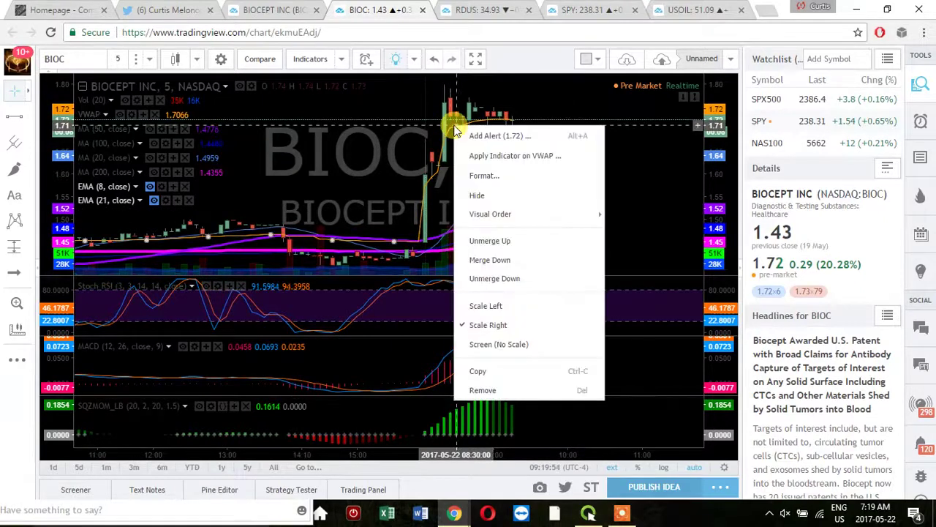
pyautogui.click(477, 179)
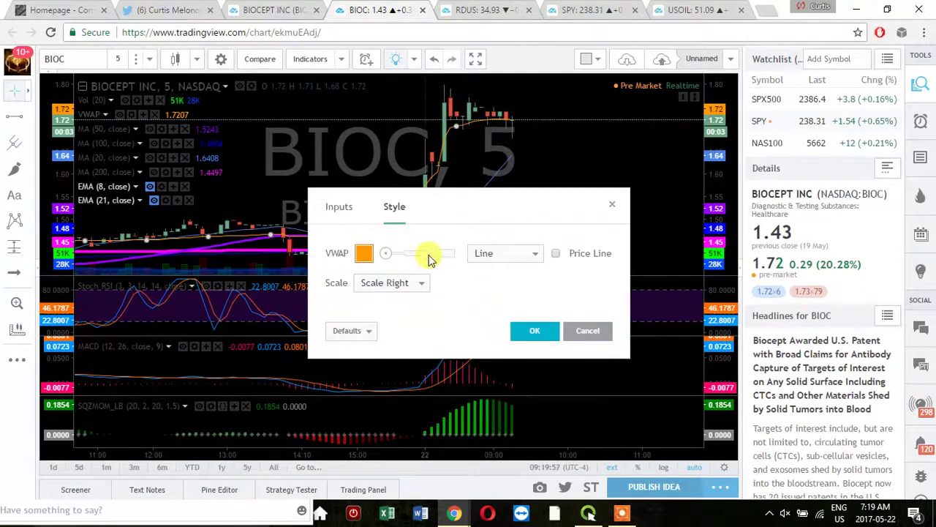
pyautogui.click(534, 333)
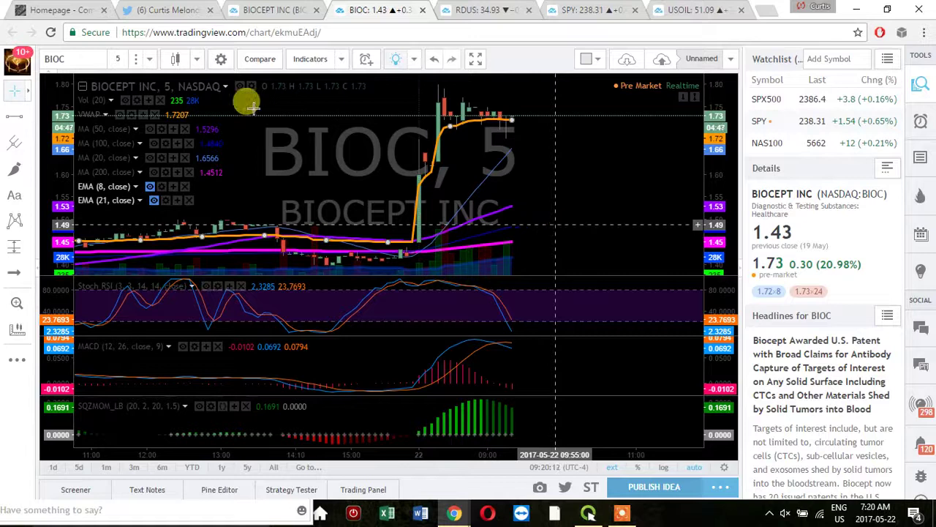
# - Switch to the Compound Trading website and open the blog's Pre-Market Trading Plans category
pyautogui.click(82, 8)
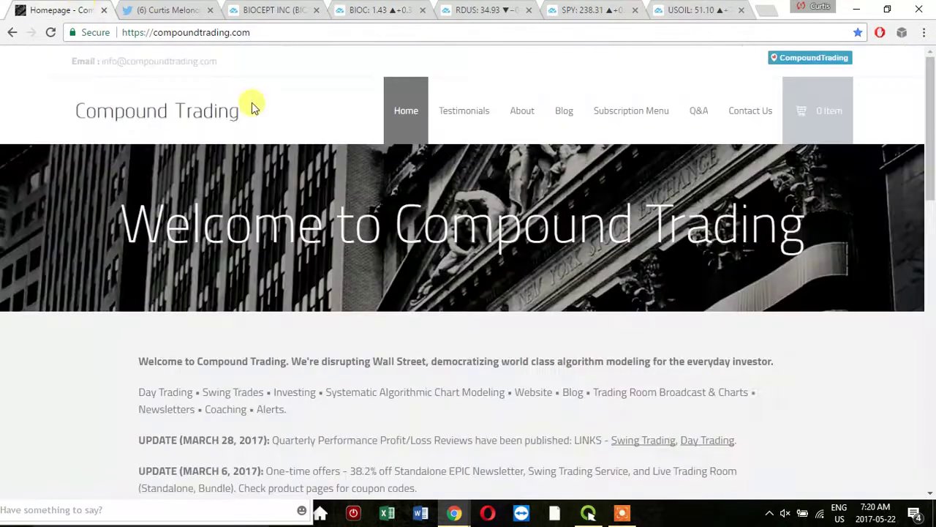
pyautogui.moveTo(531, 125)
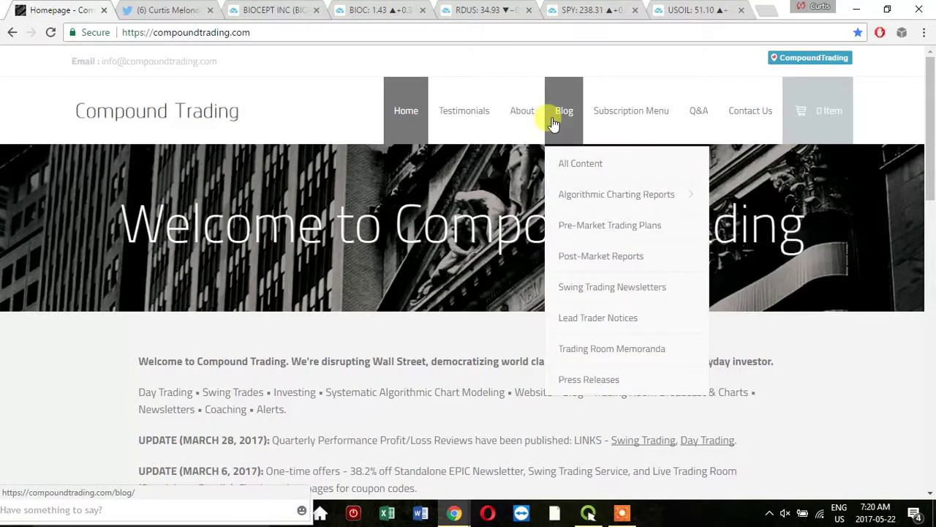
pyautogui.click(559, 225)
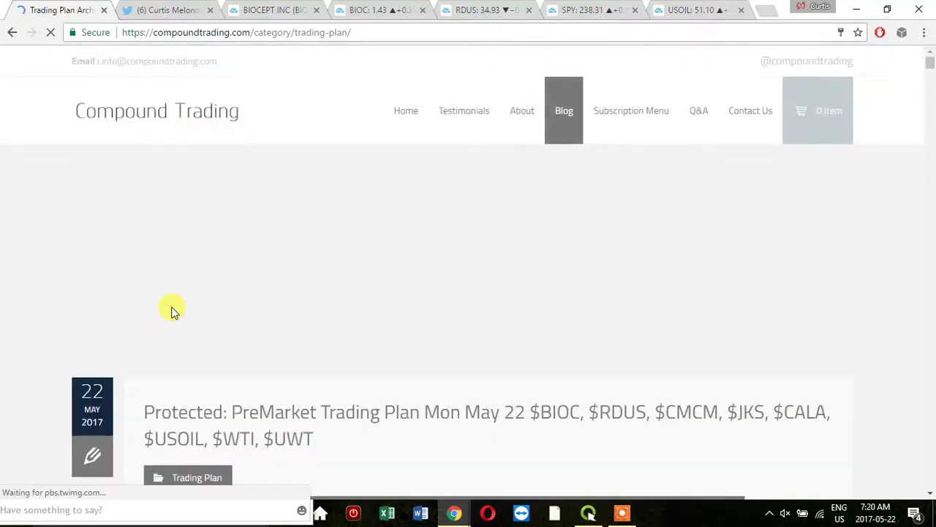
# - Unlock the protected PreMarket Trading Plan for Mon May 22 by filling in and submitting the post password
pyautogui.scroll(-3, 172, 311)
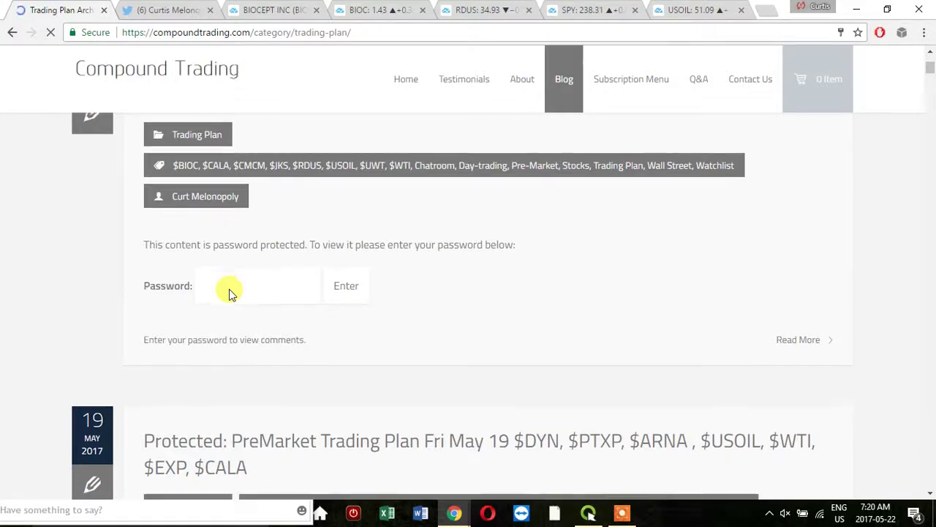
pyautogui.click(229, 289)
pyautogui.press('Down')
pyautogui.press('Return')
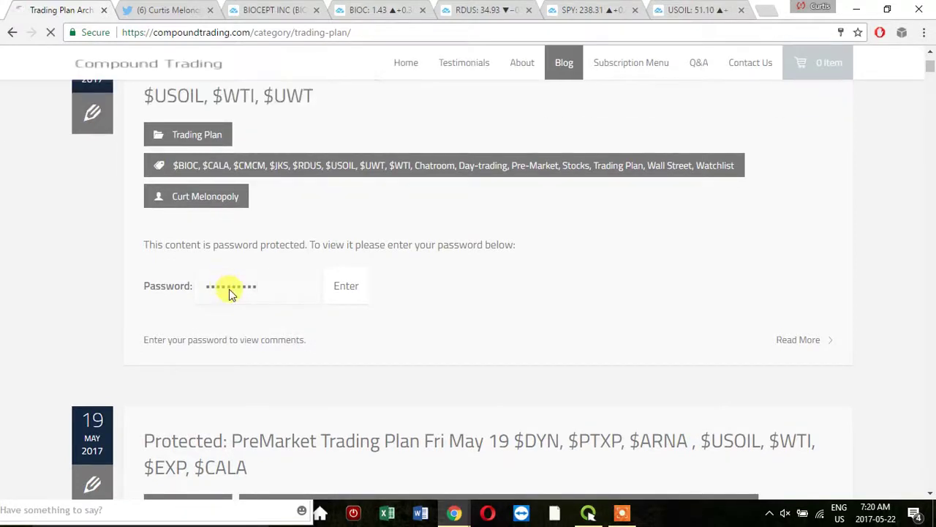
pyautogui.click(360, 291)
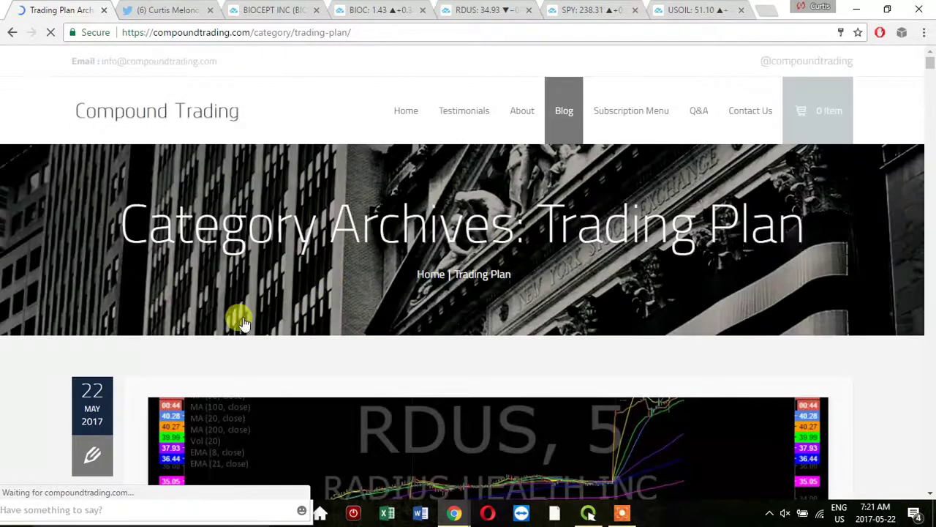
# - Read through the Monday May 22 trading plan, including notices, market news, holds, chart set-ups on watch and the RDUS premarket chart
pyautogui.scroll(-3, 177, 309)
pyautogui.scroll(-4, 177, 310)
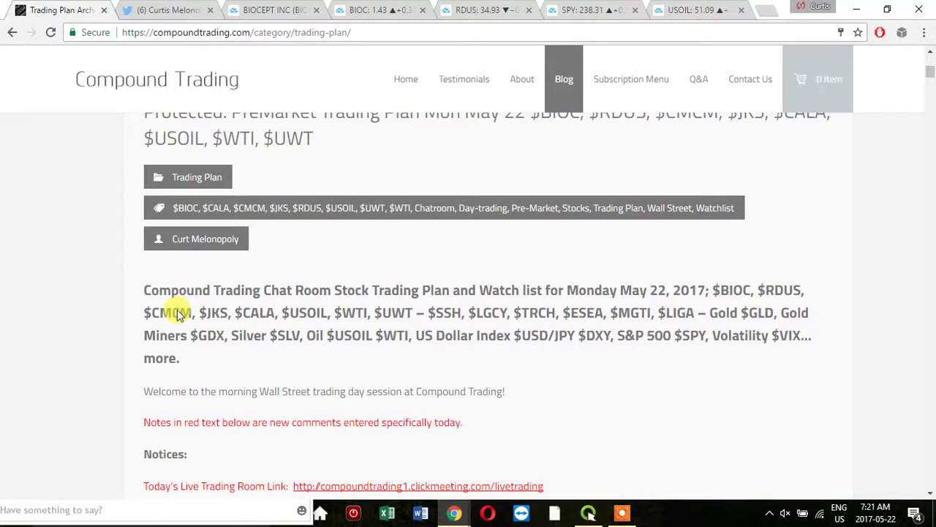
pyautogui.scroll(-1, 177, 309)
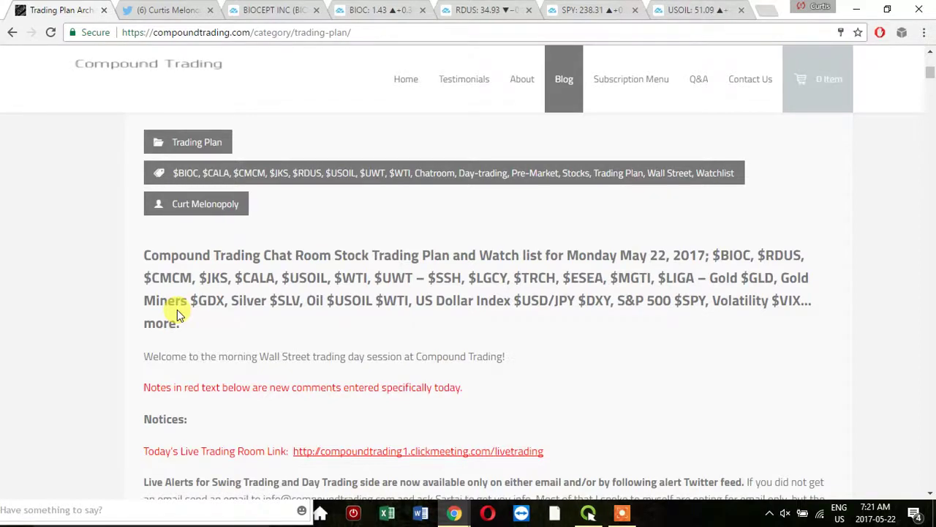
pyautogui.scroll(-2, 929, 359)
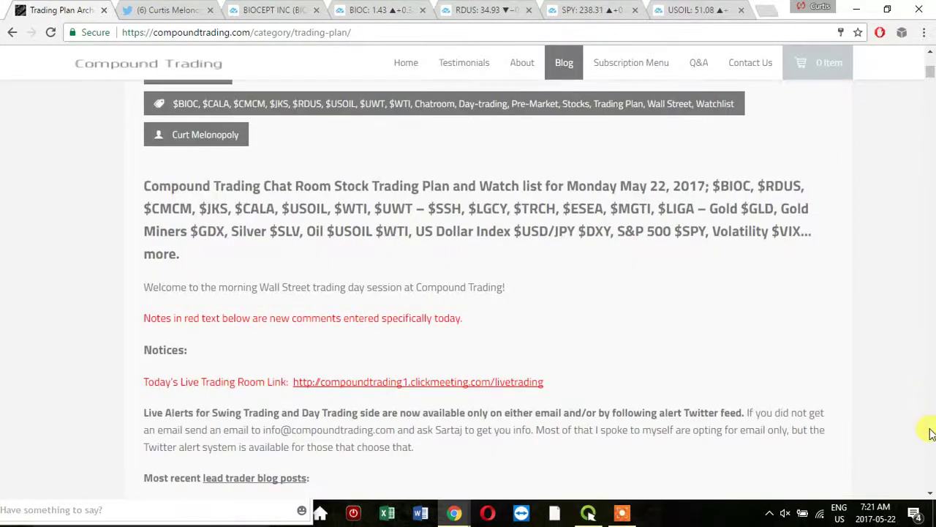
pyautogui.scroll(-12, 900, 429)
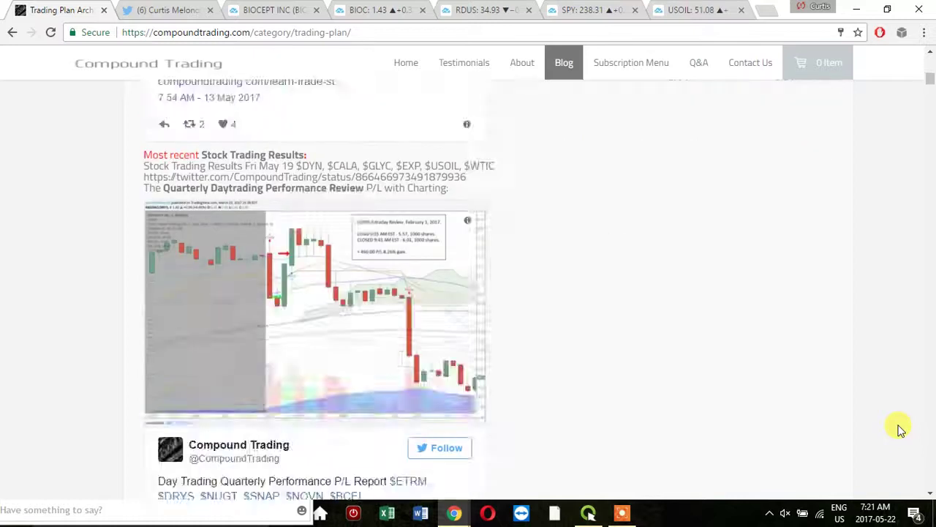
pyautogui.scroll(-3, 900, 430)
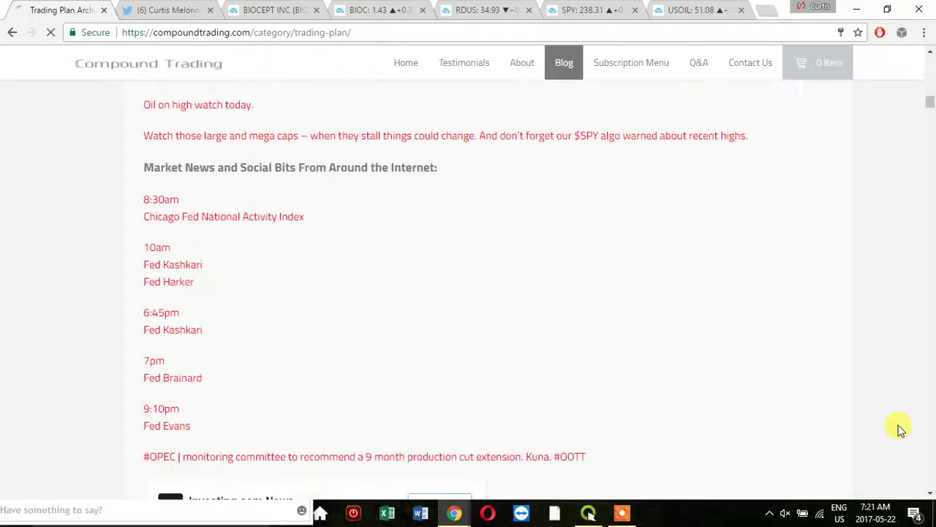
pyautogui.scroll(9, 900, 430)
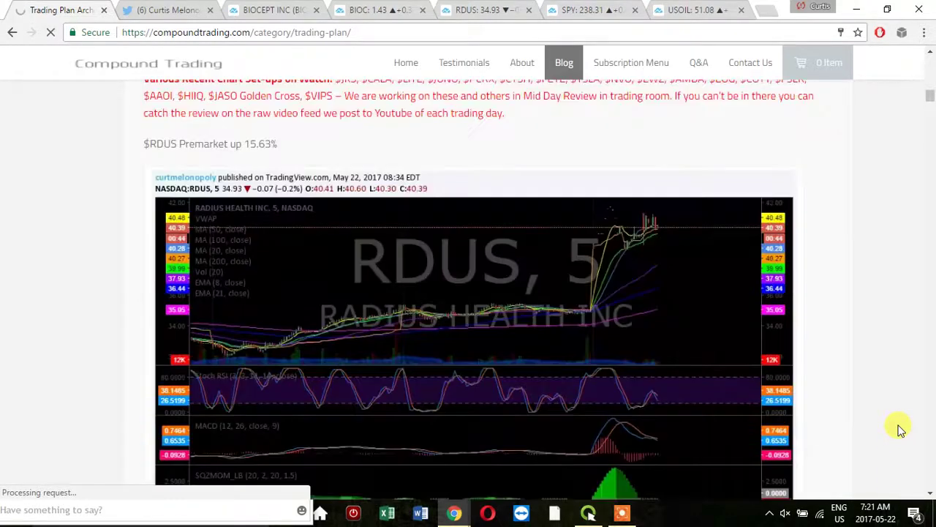
pyautogui.scroll(2, 900, 430)
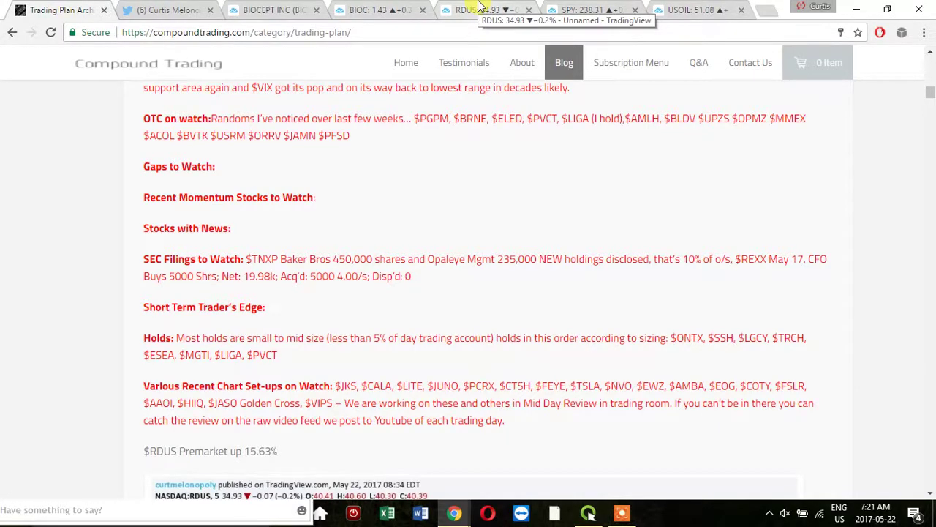
# - Inspect the latest pre-market candles on the RDUS 5-minute chart and expand the stock's quote details
pyautogui.click(477, 8)
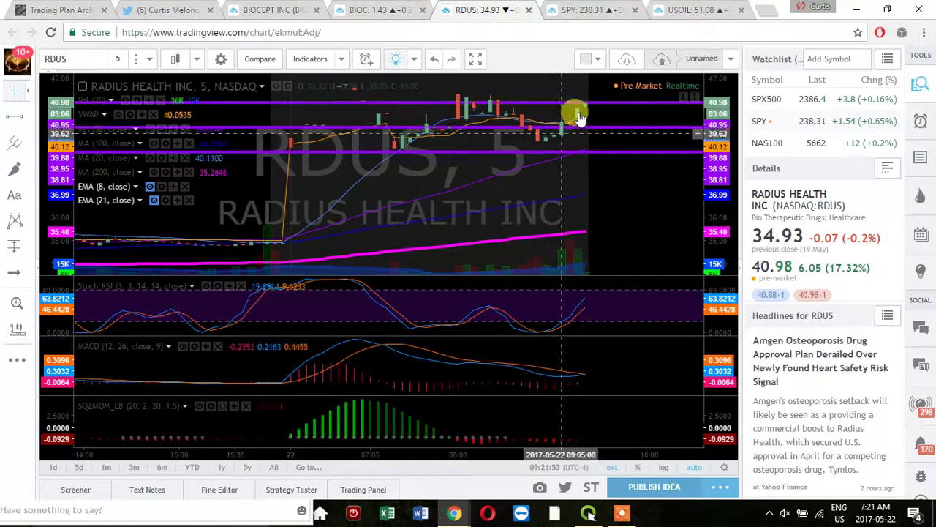
pyautogui.scroll(5, 585, 117)
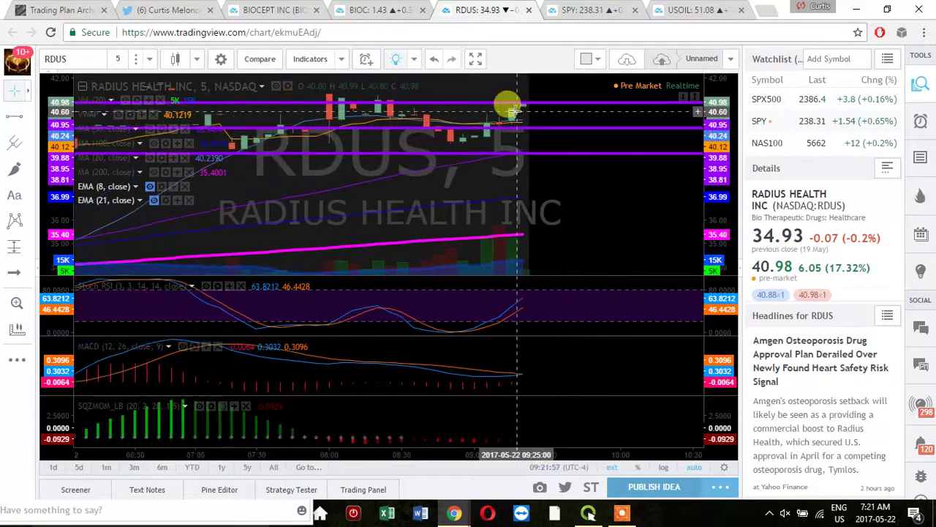
pyautogui.scroll(-1, 510, 104)
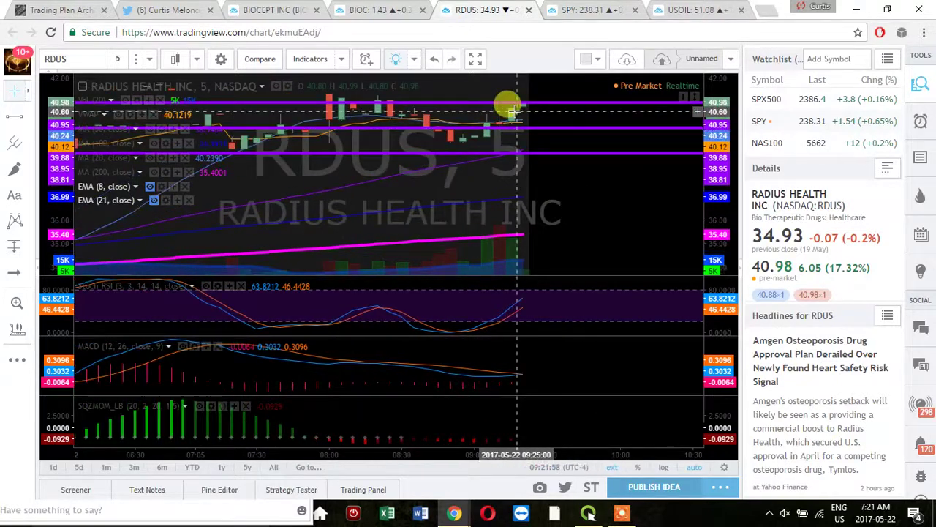
pyautogui.click(847, 300)
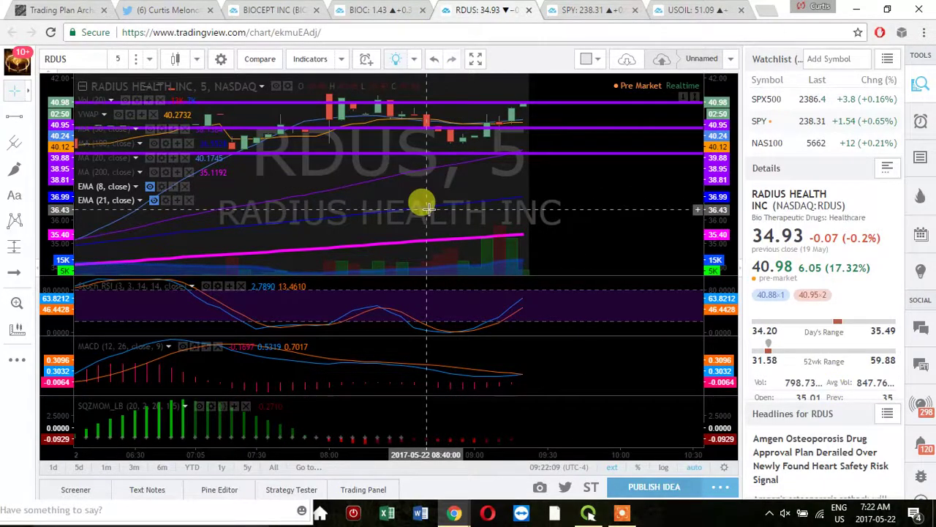
# - Look up TNXP (Tonix Pharmaceuticals) from the BIOC stock page, open its interactive chart and expand its quote details
pyautogui.click(406, 9)
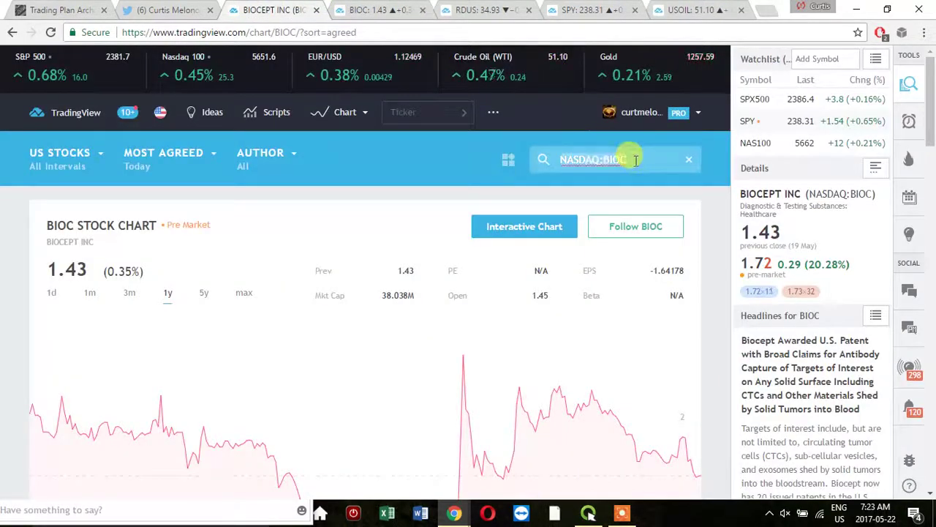
pyautogui.doubleClick(636, 160)
pyautogui.write('TNX')
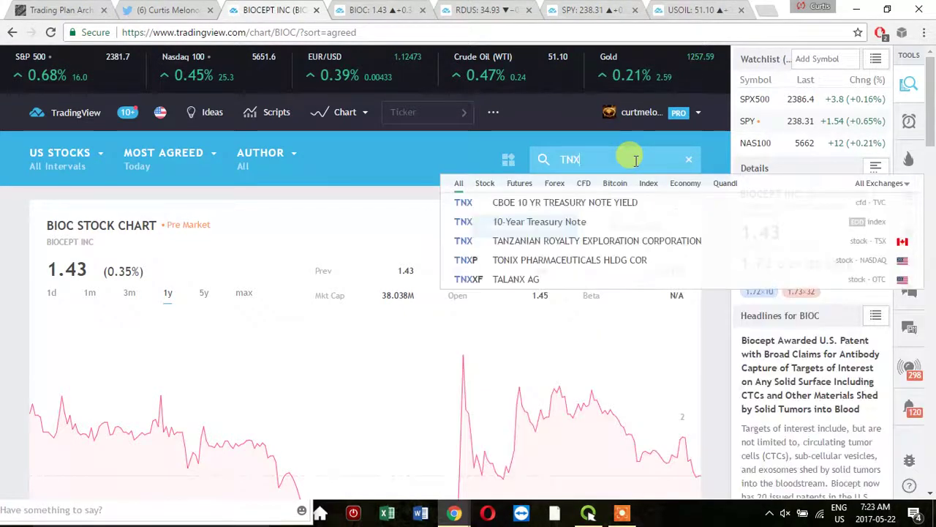
pyautogui.write('P')
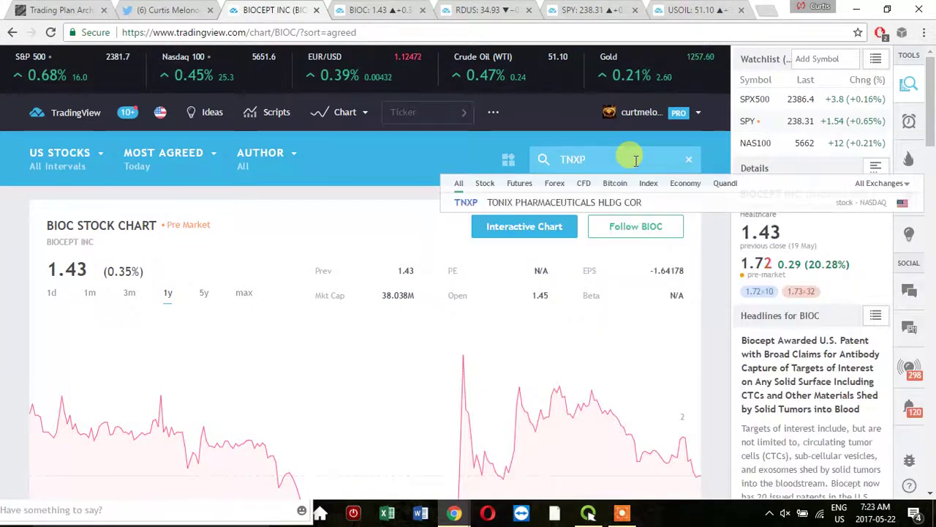
pyautogui.click(592, 204)
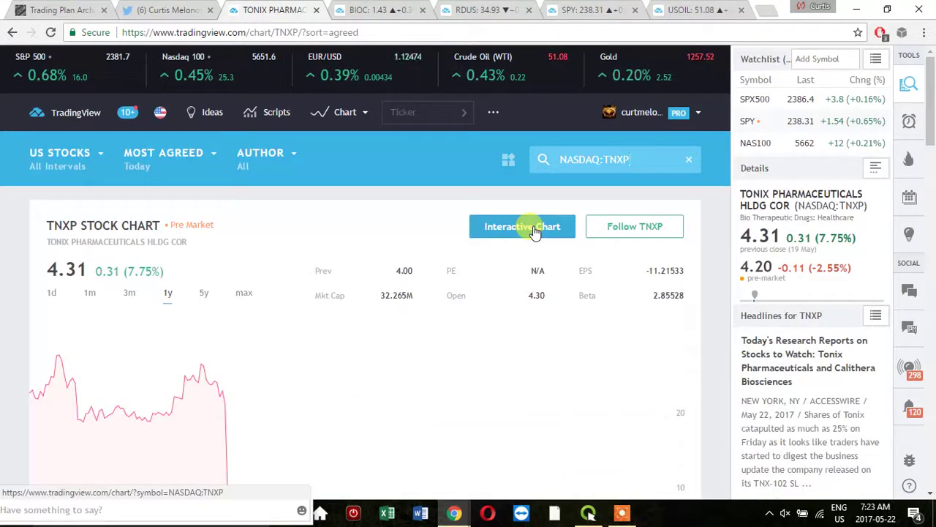
pyautogui.click(785, 304)
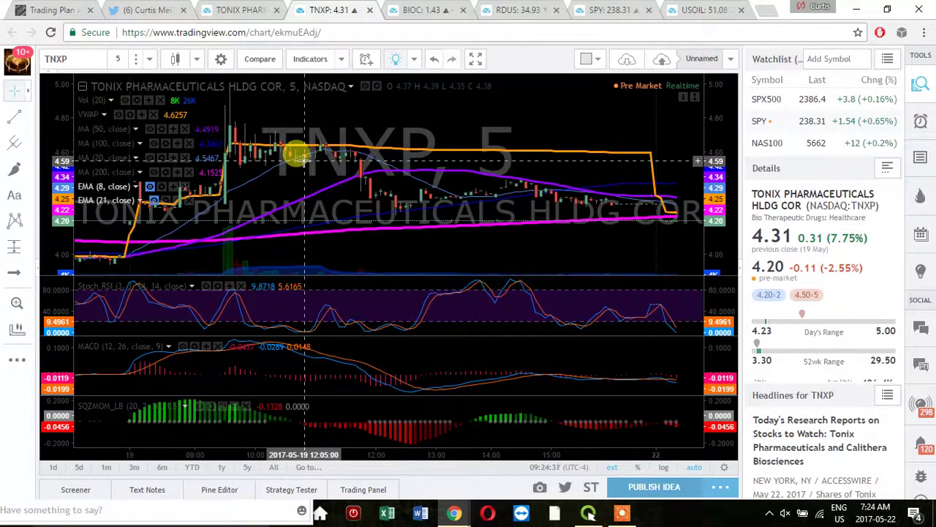
# - Switch the TNXP chart to the 3-minute interval and examine the 19 May price action
pyautogui.click(150, 62)
pyautogui.click(147, 105)
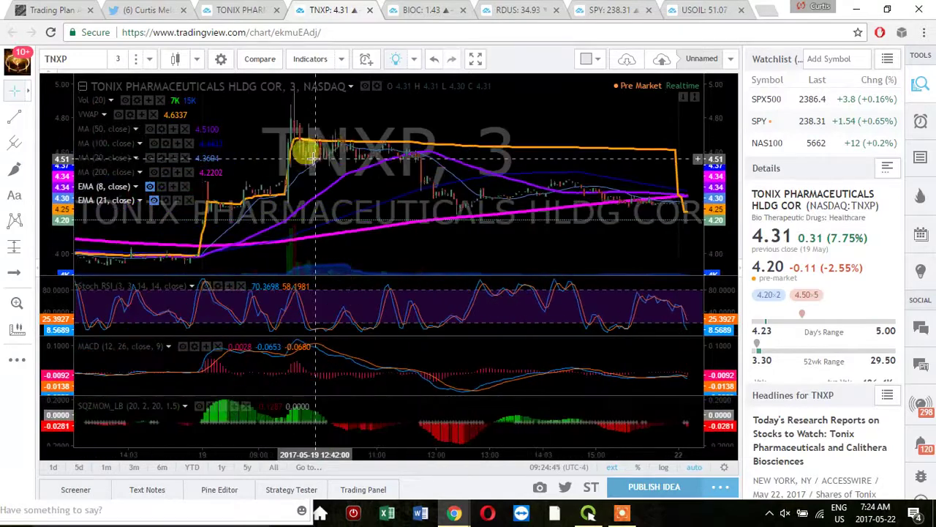
pyautogui.scroll(2, 475, 176)
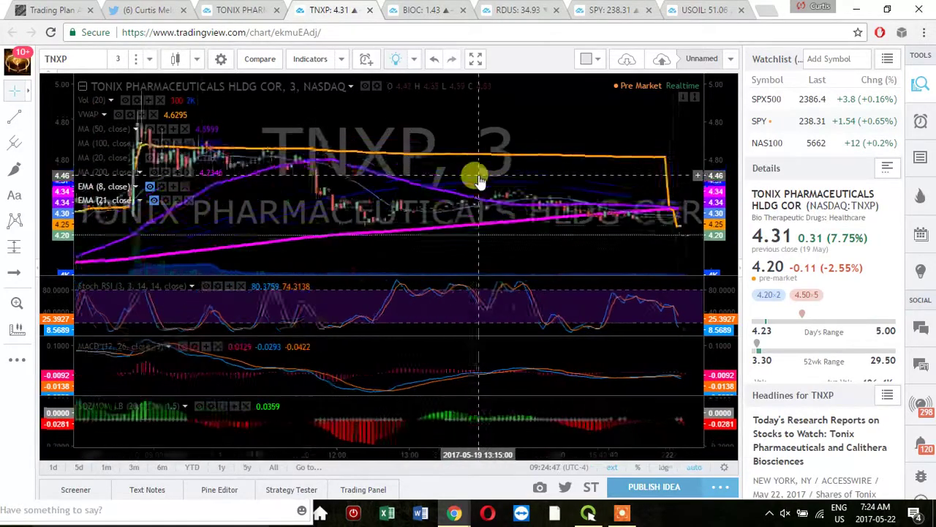
pyautogui.scroll(-5, 477, 179)
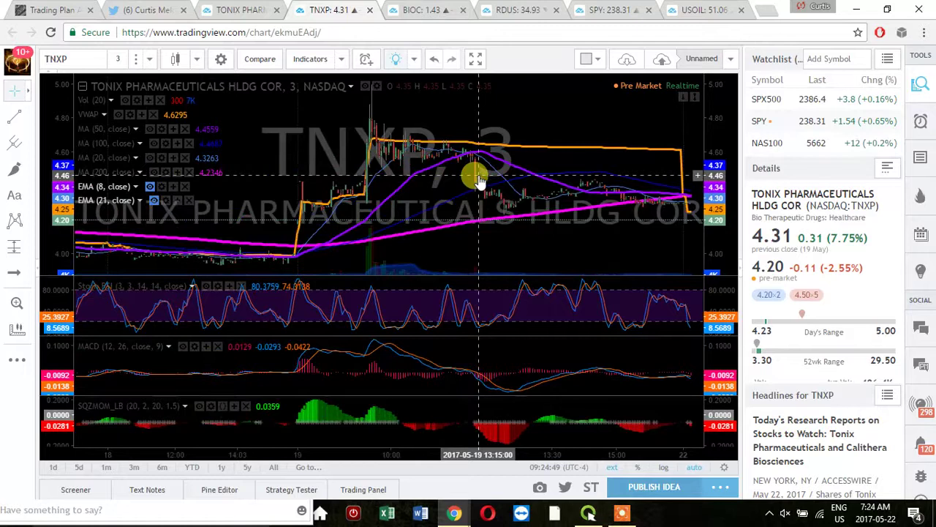
# - Set the TNXP chart to the 15-minute interval and show its history back to early May
pyautogui.click(152, 65)
pyautogui.click(149, 144)
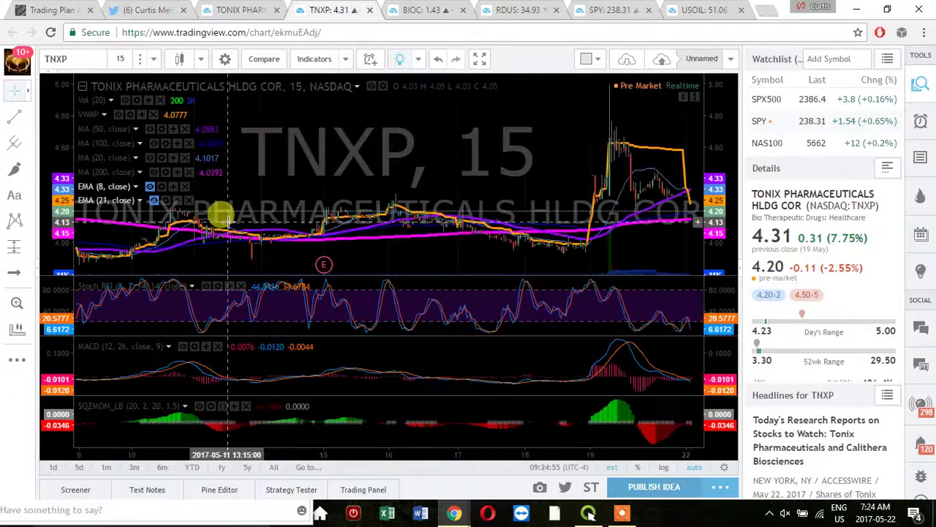
pyautogui.scroll(-3, 228, 220)
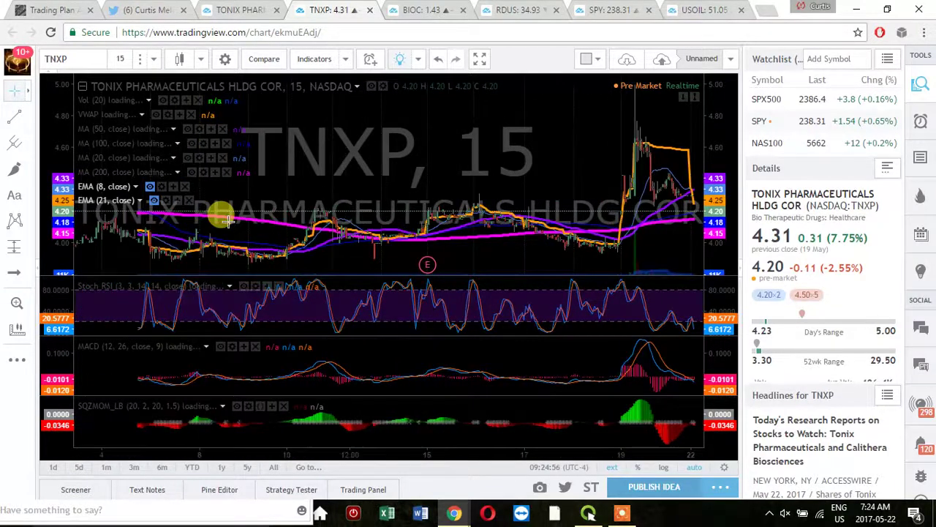
pyautogui.scroll(-3, 226, 216)
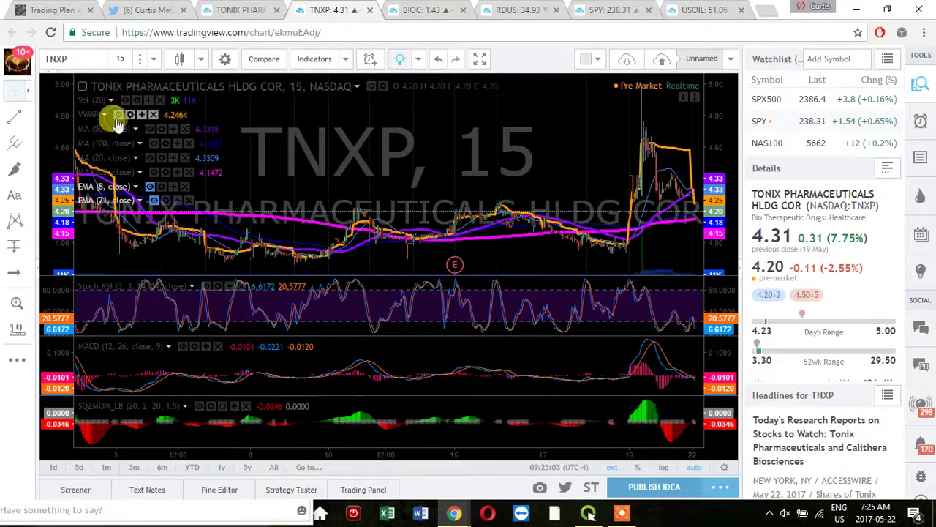
# - Hide the VWAP on the TNXP 15-minute chart and inspect the 19 May spike against the moving averages
pyautogui.click(118, 115)
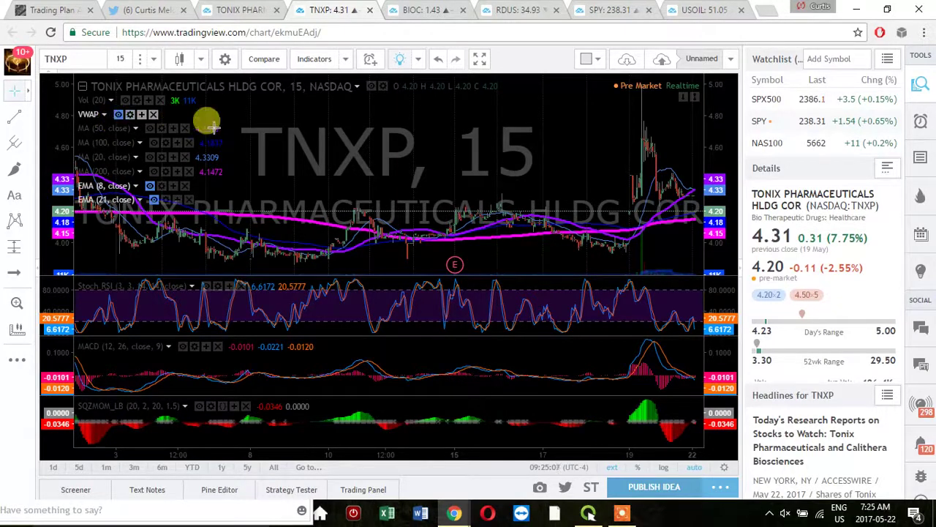
pyautogui.scroll(-4, 287, 127)
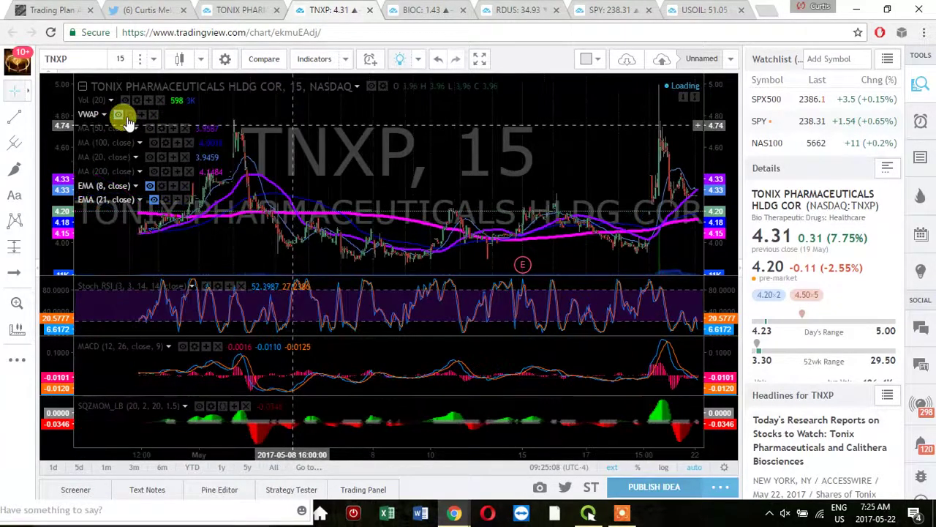
pyautogui.click(119, 115)
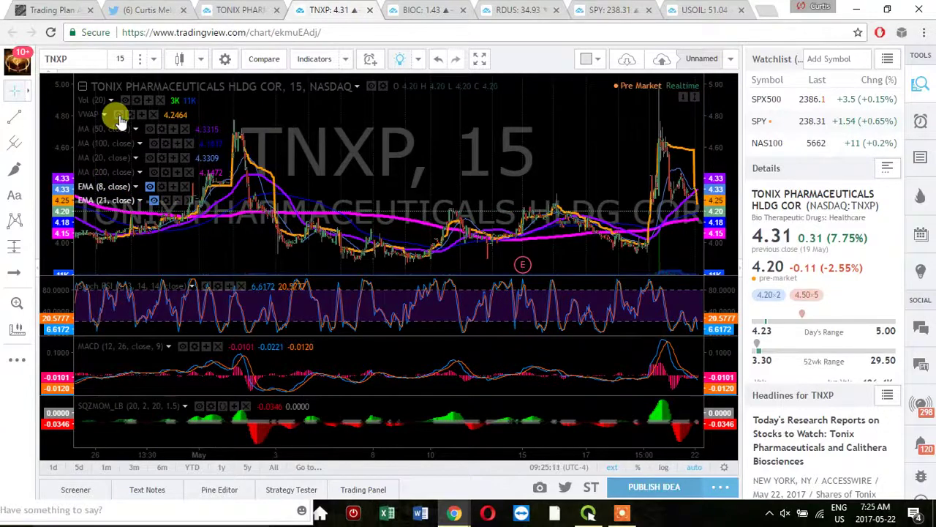
pyautogui.click(119, 115)
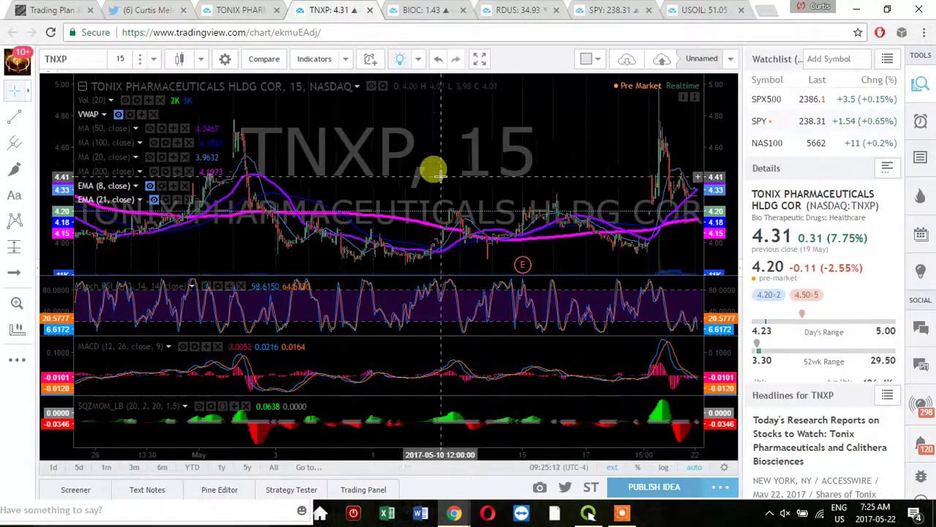
pyautogui.scroll(4, 437, 175)
pyautogui.scroll(4, 438, 174)
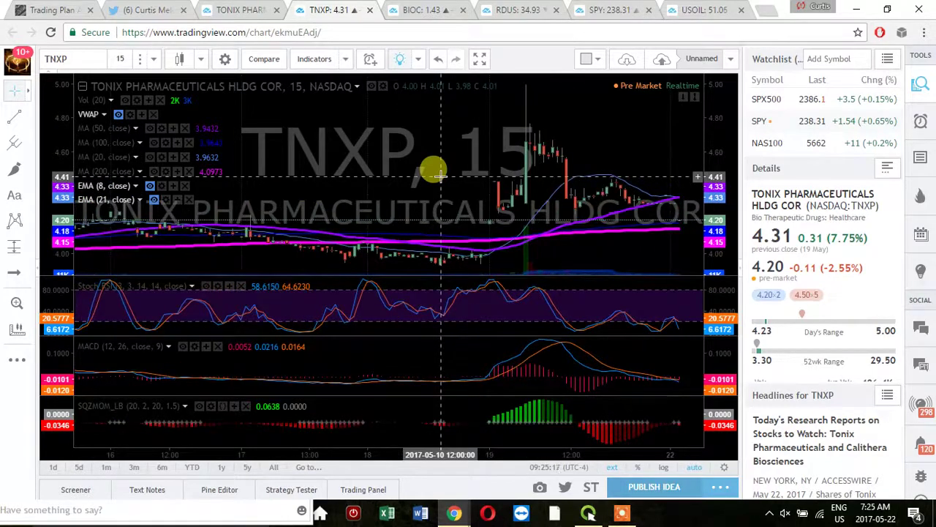
pyautogui.scroll(3, 438, 174)
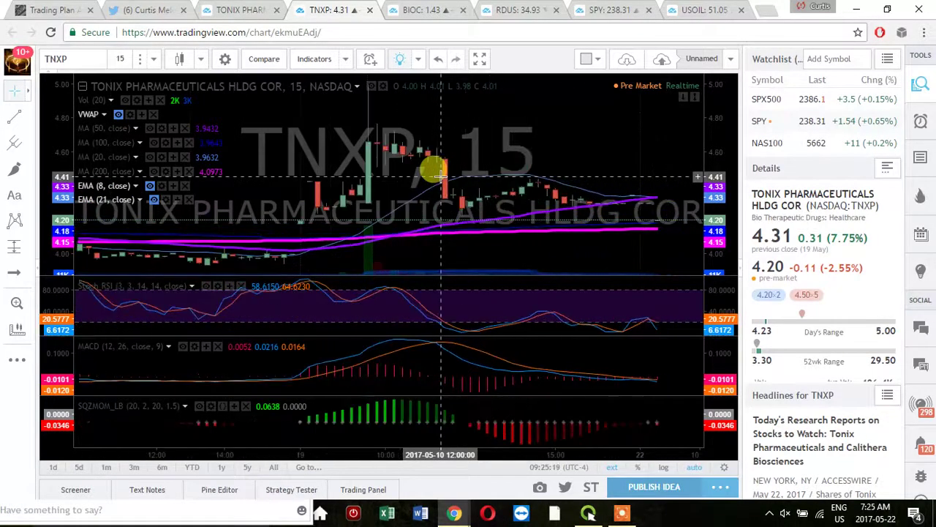
pyautogui.scroll(-5, 437, 175)
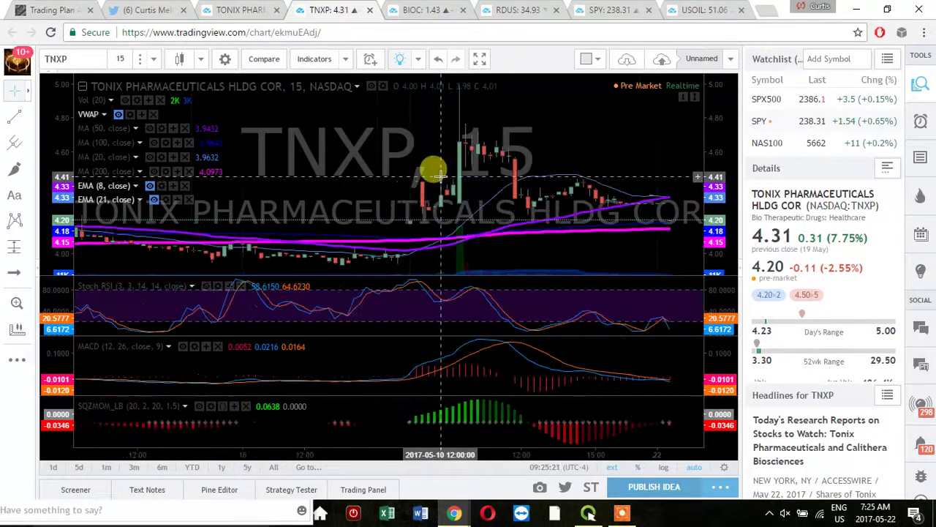
pyautogui.scroll(-3, 437, 174)
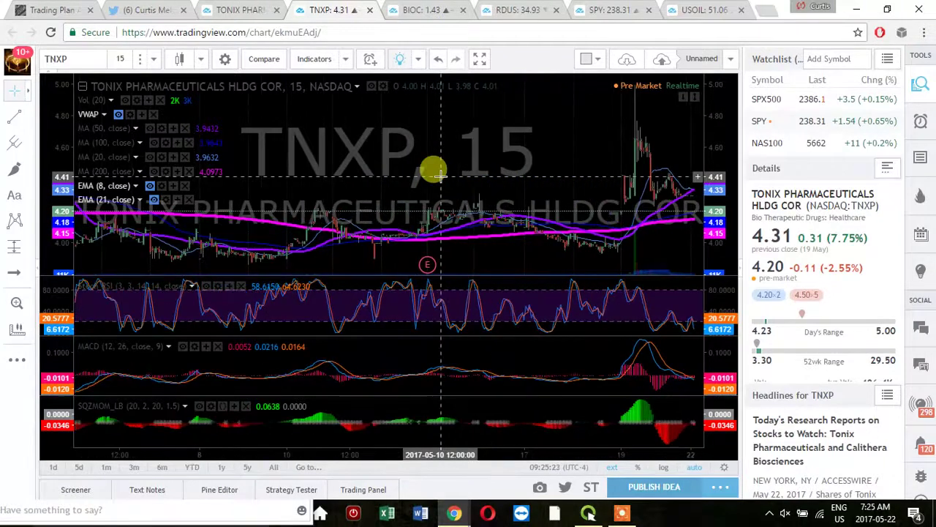
# - Check the BIOC 5-minute chart again, followed by the RDUS 5-minute chart
pyautogui.click(412, 10)
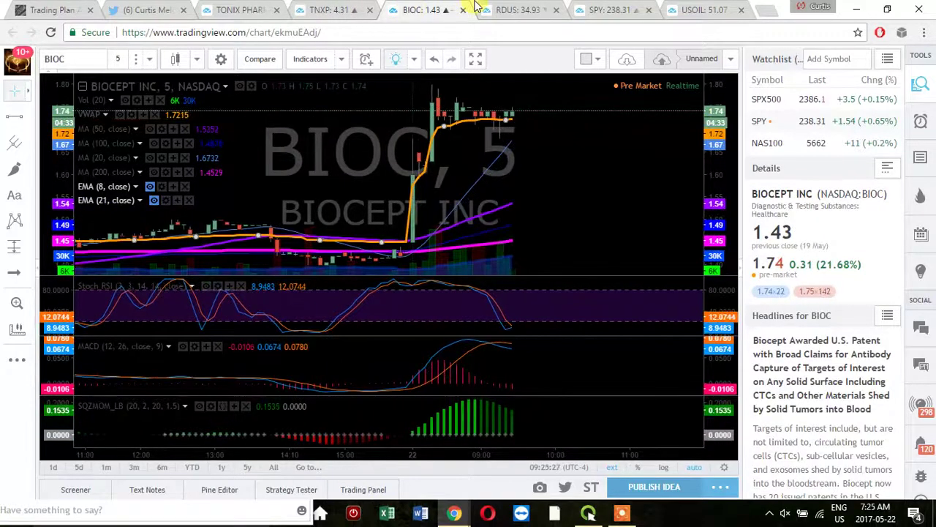
pyautogui.click(516, 10)
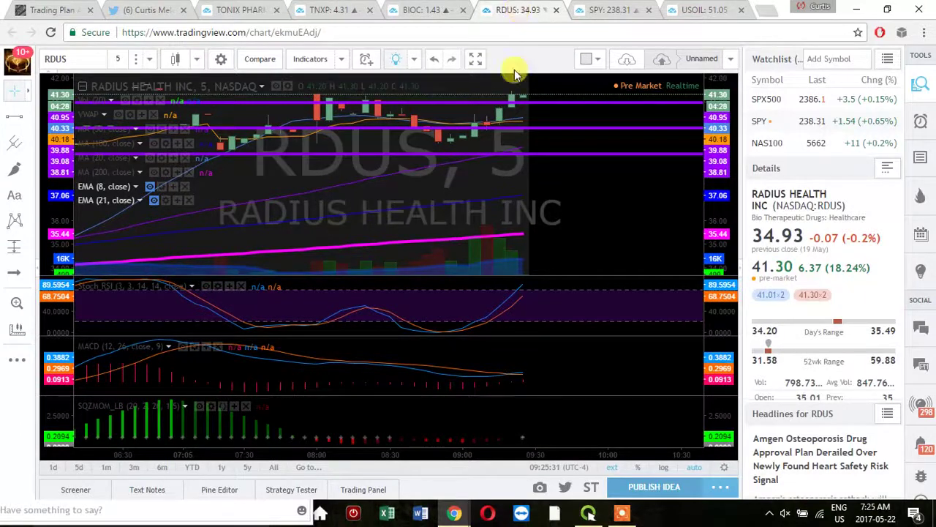
# - Check the RDUS 5-minute pre-market action and inspect the TNXP 15-minute chart around the 19 May spike
pyautogui.scroll(-3, 525, 130)
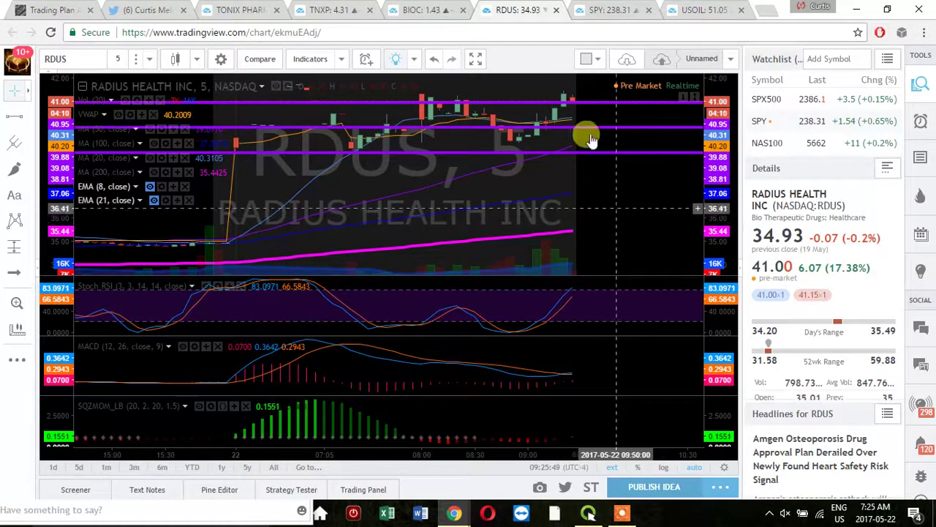
pyautogui.click(333, 8)
pyautogui.click(369, 199)
pyautogui.scroll(3, 371, 198)
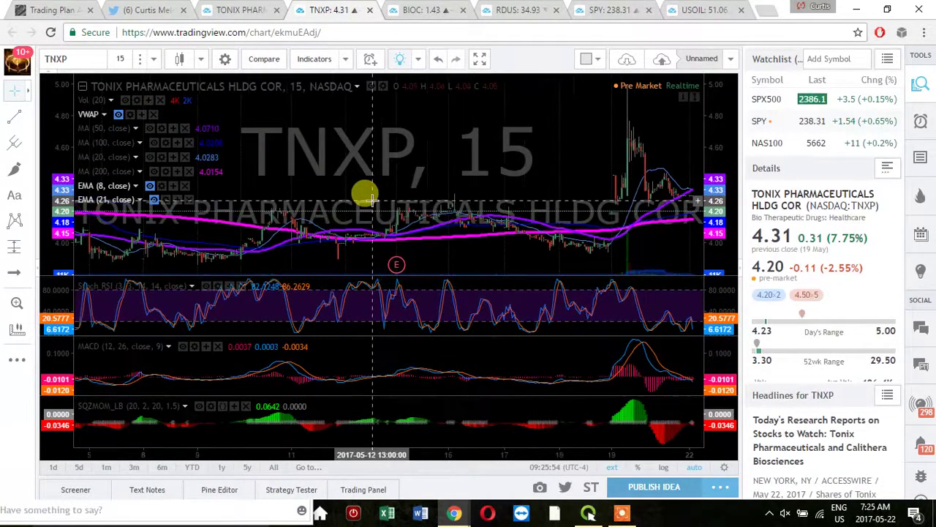
pyautogui.scroll(5, 369, 198)
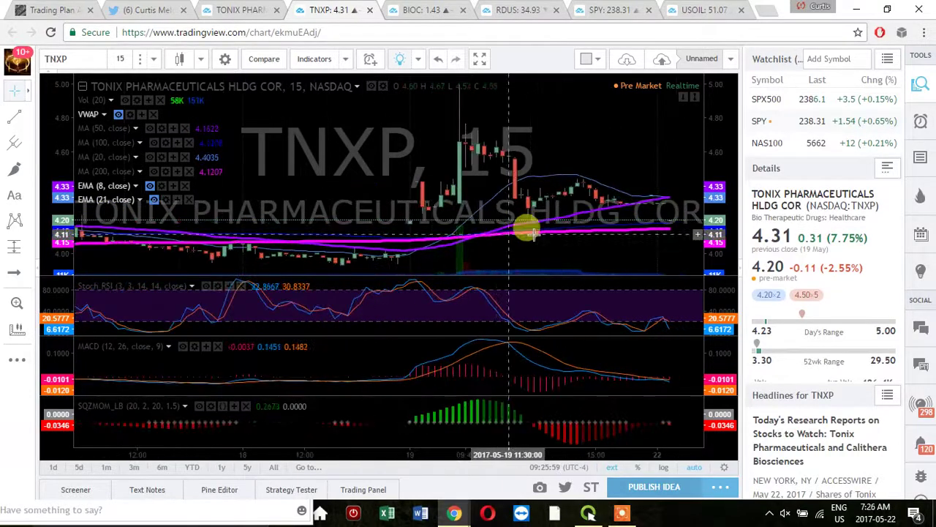
pyautogui.scroll(1, 561, 209)
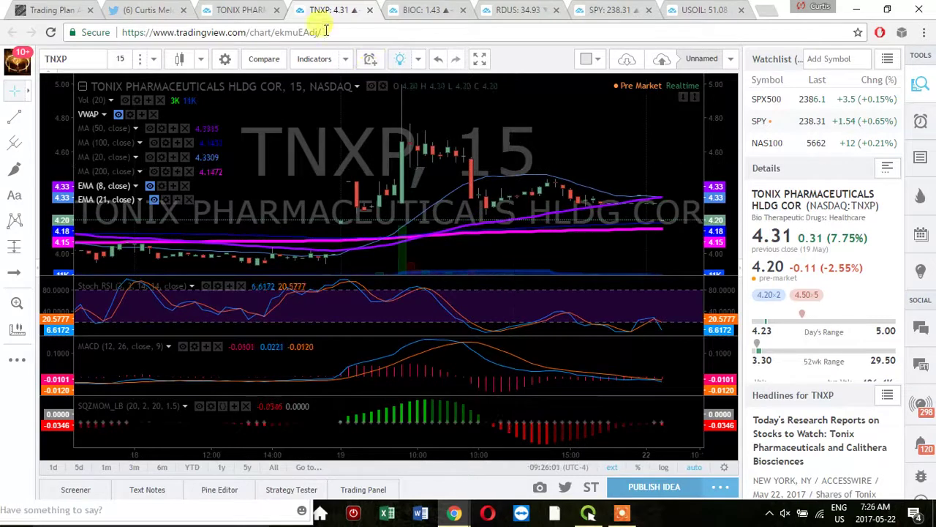
# - Look up CCCR, open its interactive chart, and check the ticker requests in the ClickMeeting chat
pyautogui.click(245, 9)
pyautogui.click(651, 159)
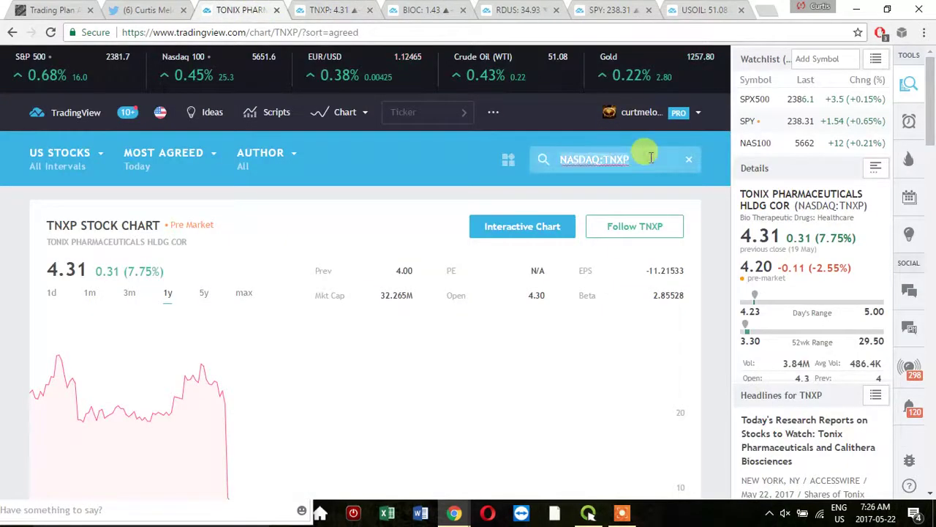
pyautogui.write('CCCR')
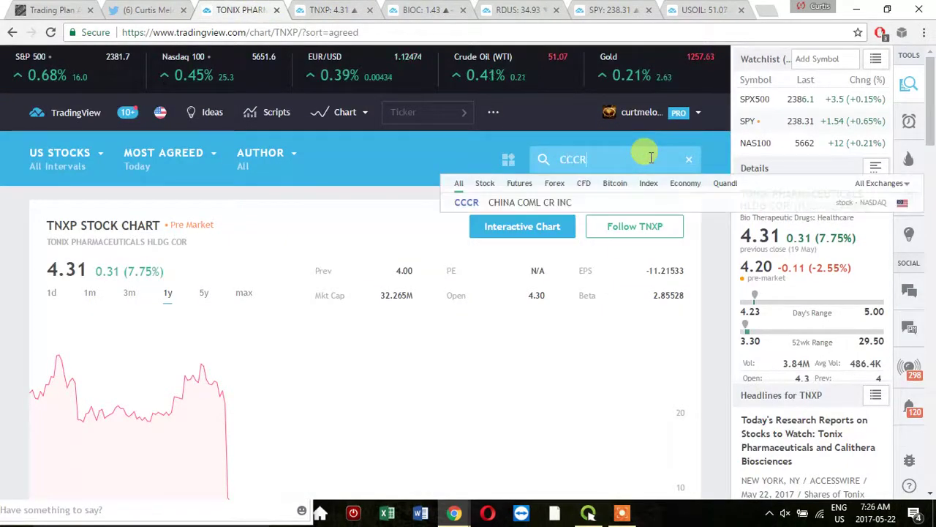
pyautogui.click(553, 210)
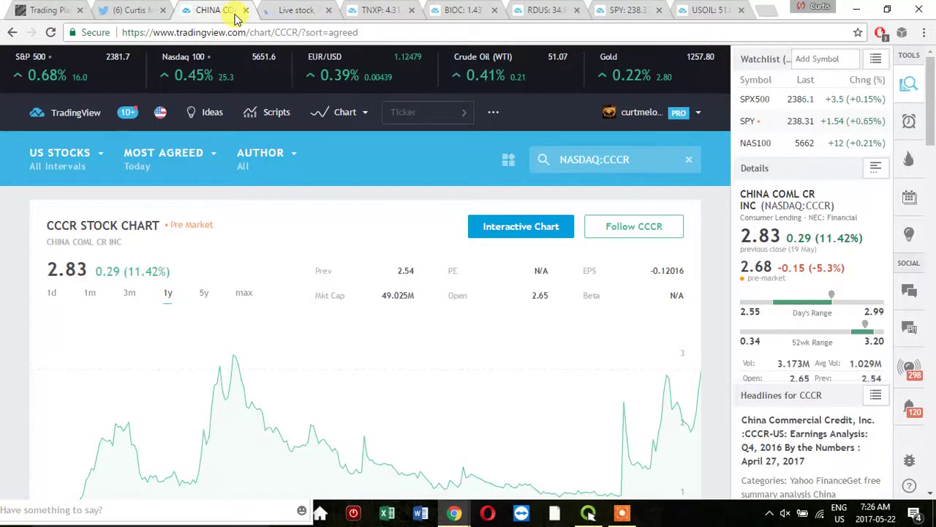
pyautogui.click(661, 159)
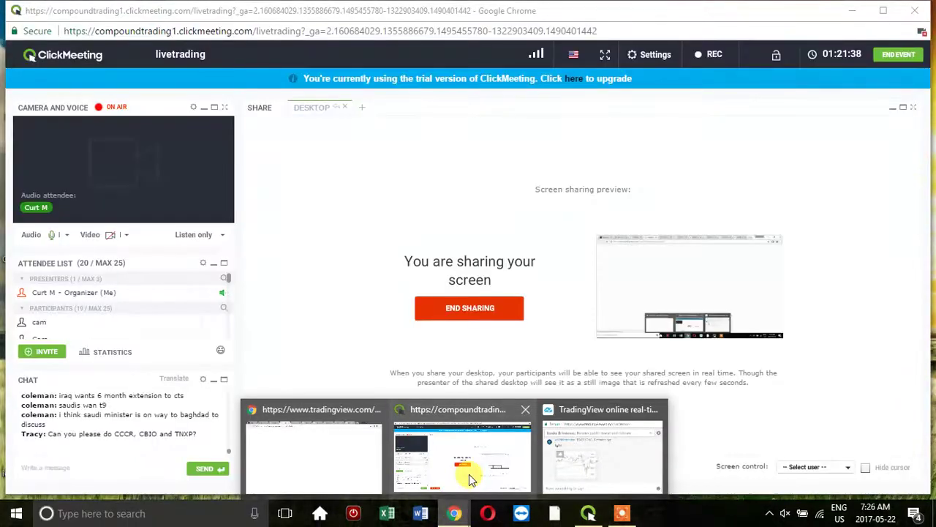
pyautogui.click(322, 459)
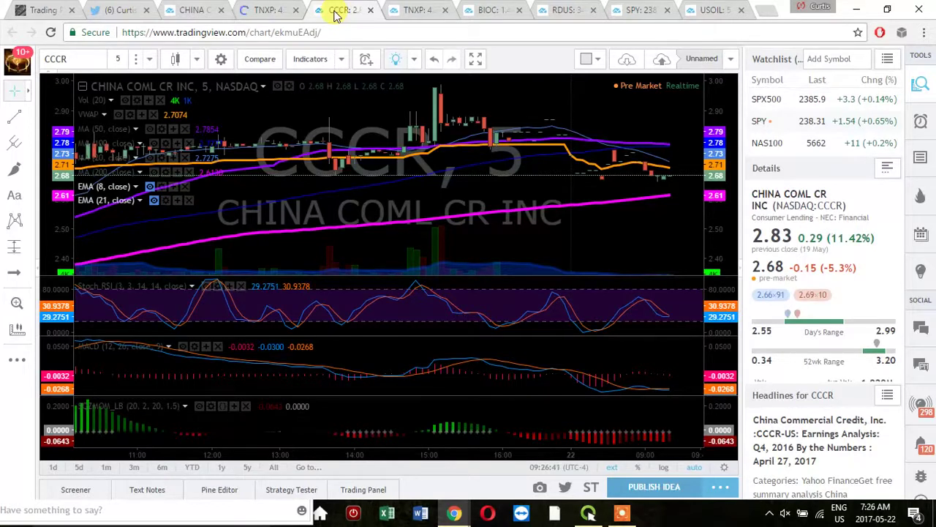
# - Hide the VWAP on the CCCR 5-minute chart and show its price history back to 15 May
pyautogui.click(117, 115)
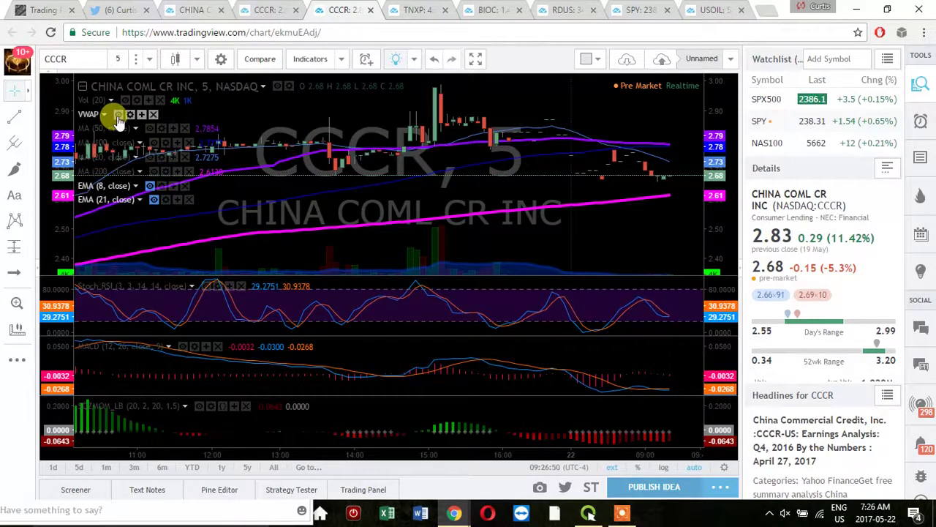
pyautogui.scroll(-3, 407, 208)
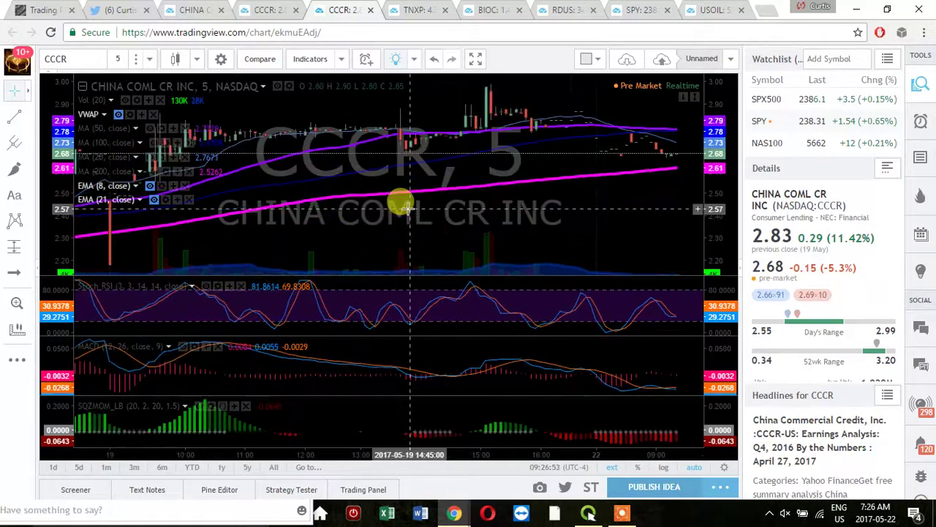
pyautogui.scroll(-1, 407, 208)
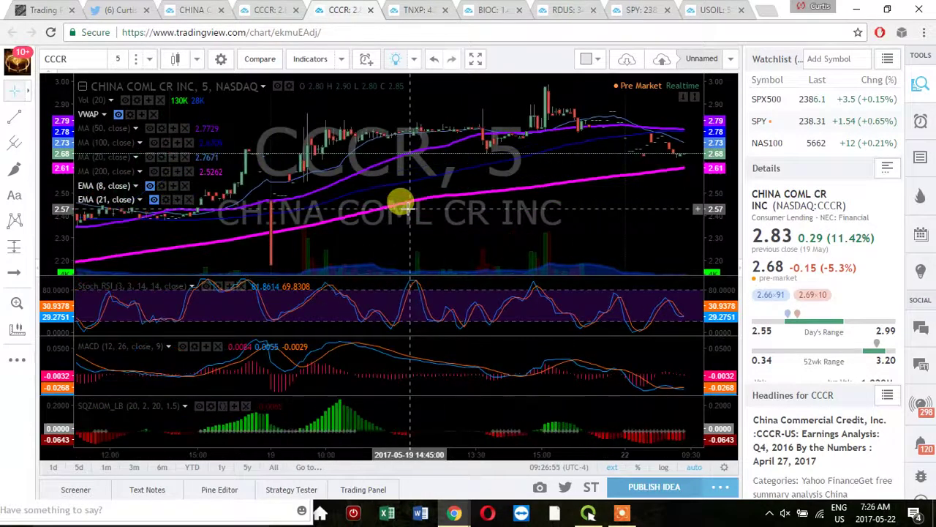
pyautogui.scroll(-1, 408, 208)
pyautogui.scroll(-1, 408, 210)
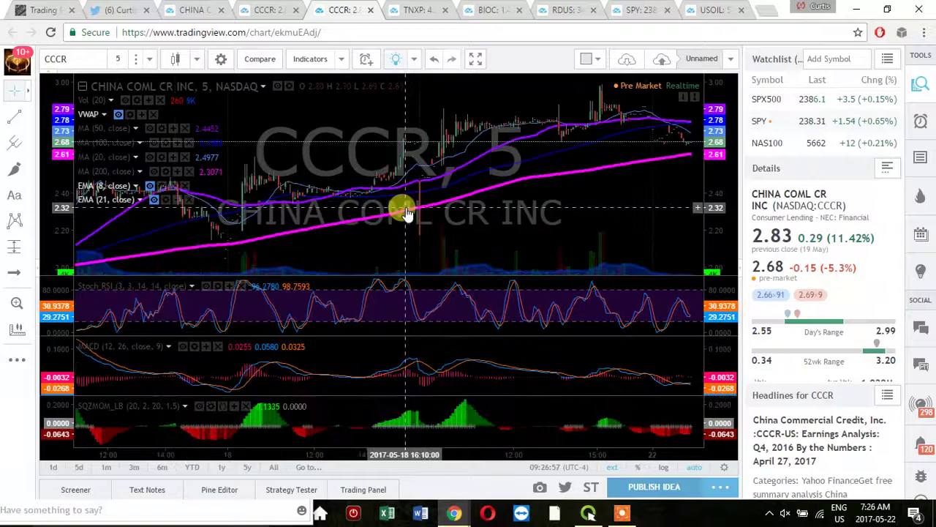
pyautogui.scroll(-1, 407, 212)
pyautogui.scroll(-1, 407, 212)
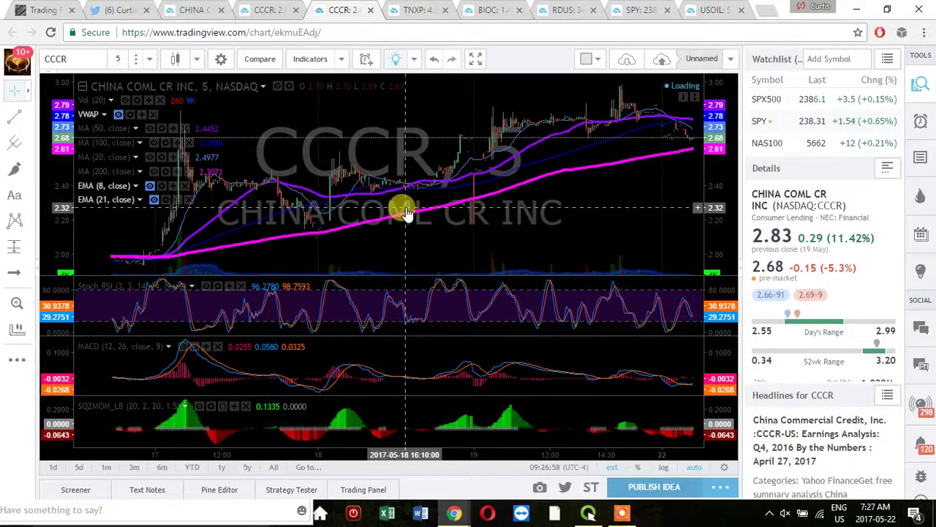
pyautogui.scroll(-1, 408, 212)
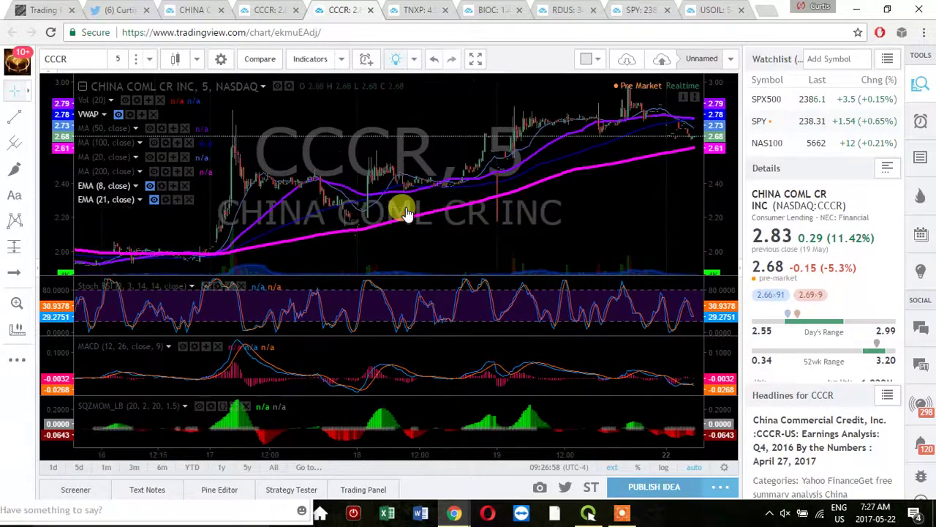
pyautogui.scroll(-1, 407, 213)
pyautogui.scroll(-1, 408, 212)
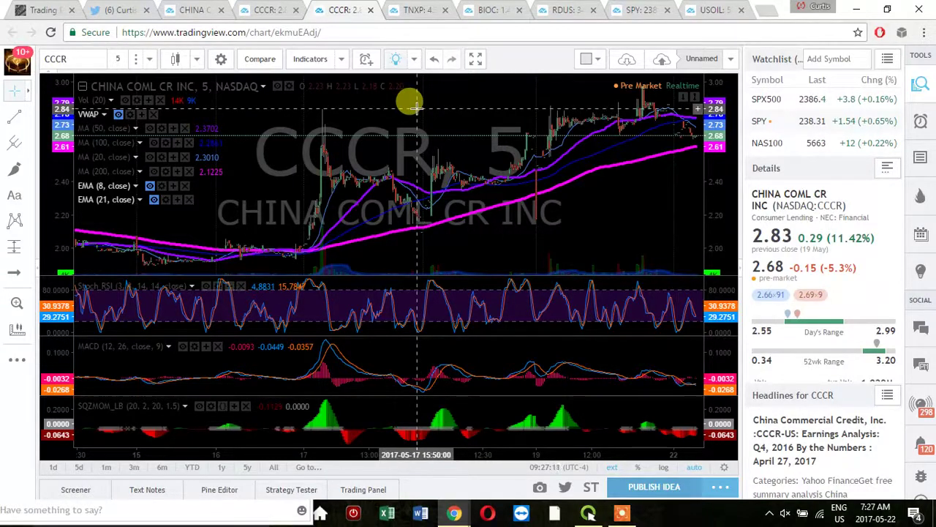
# - Inspect CCCR's 17 to 22 May price action against the moving averages on the 5-minute chart
pyautogui.scroll(2, 433, 142)
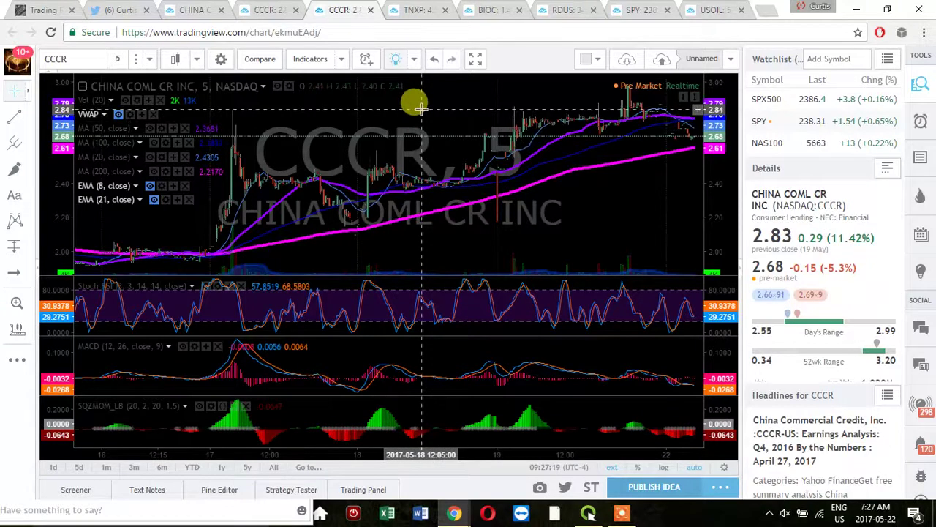
pyautogui.scroll(2, 564, 196)
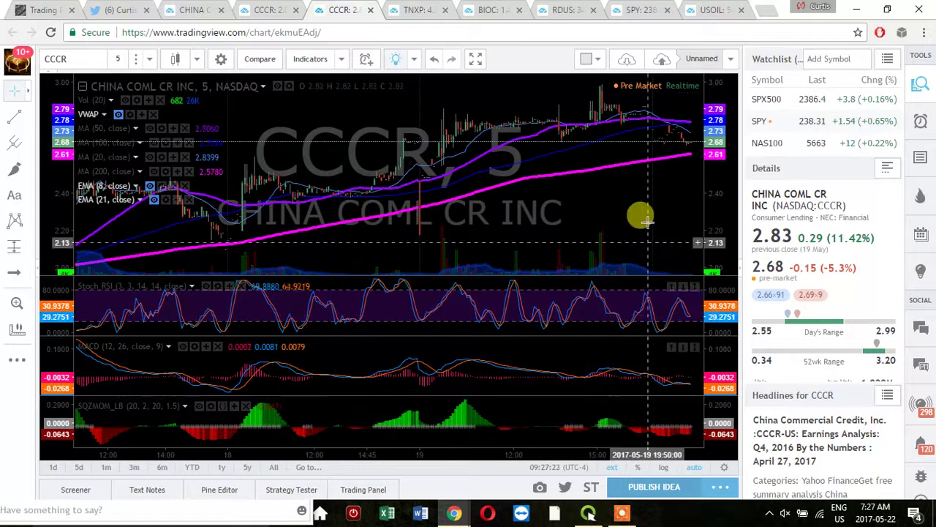
pyautogui.moveTo(578, 231); pyautogui.dragTo(512, 226)
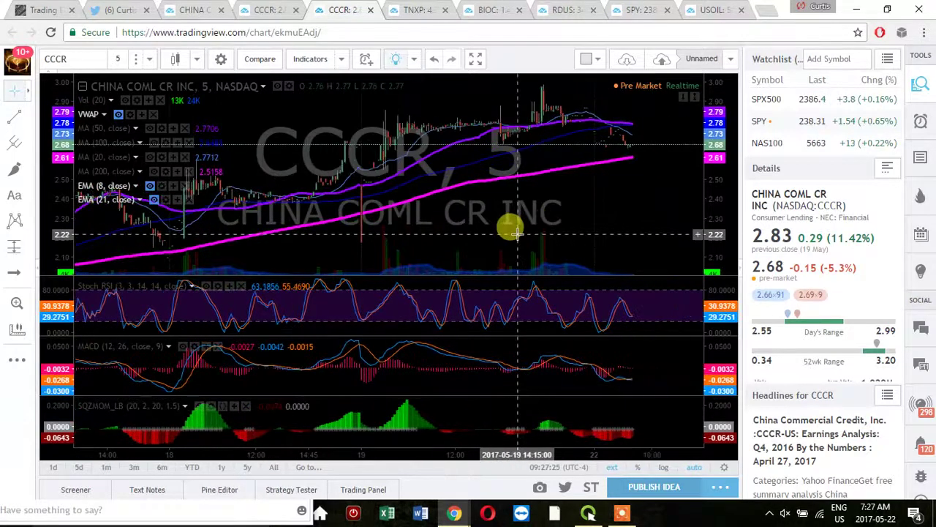
pyautogui.scroll(1, 516, 232)
pyautogui.scroll(1, 516, 233)
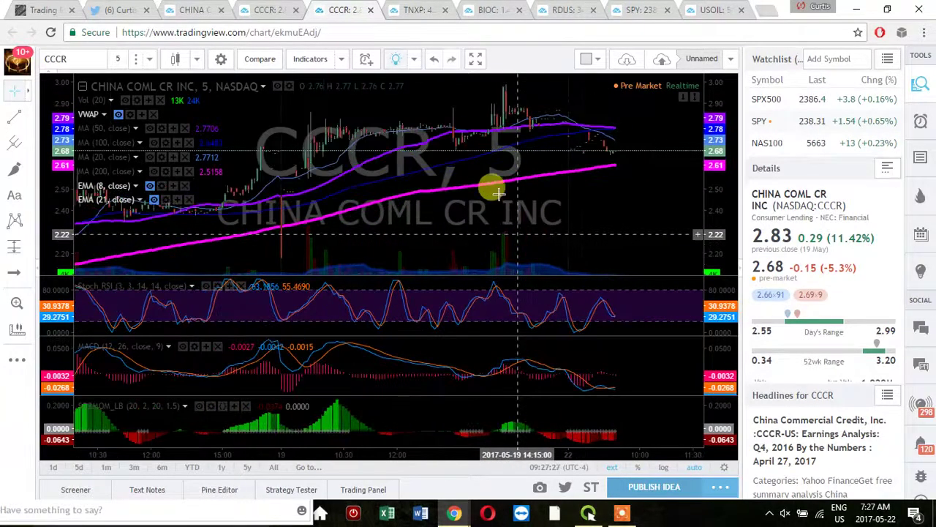
pyautogui.scroll(-4, 483, 211)
pyautogui.scroll(-1, 483, 212)
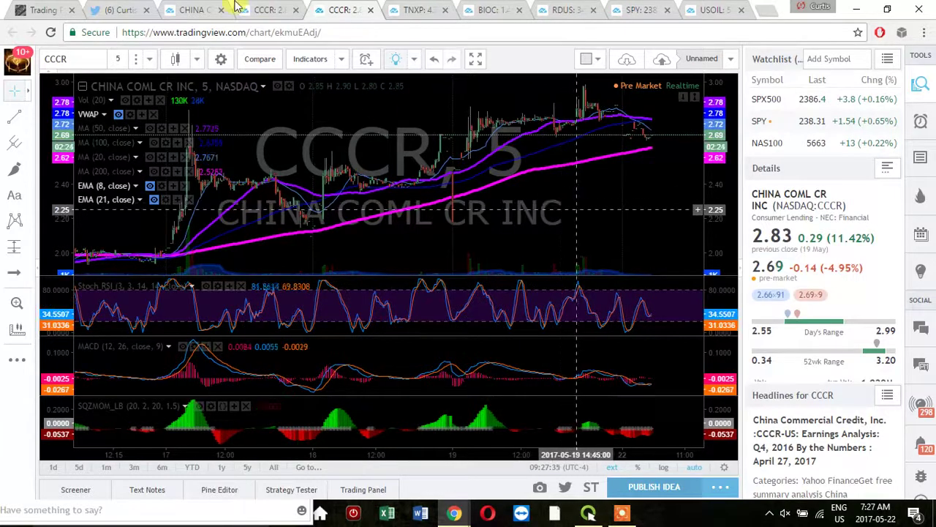
# - Set the CCCR chart to the 30-minute interval and show its history back to early April
pyautogui.click(143, 61)
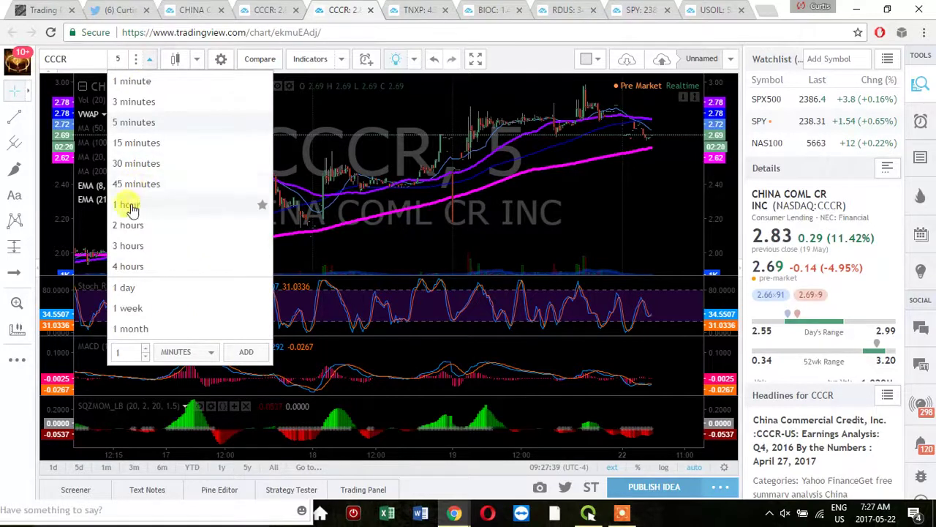
pyautogui.click(133, 163)
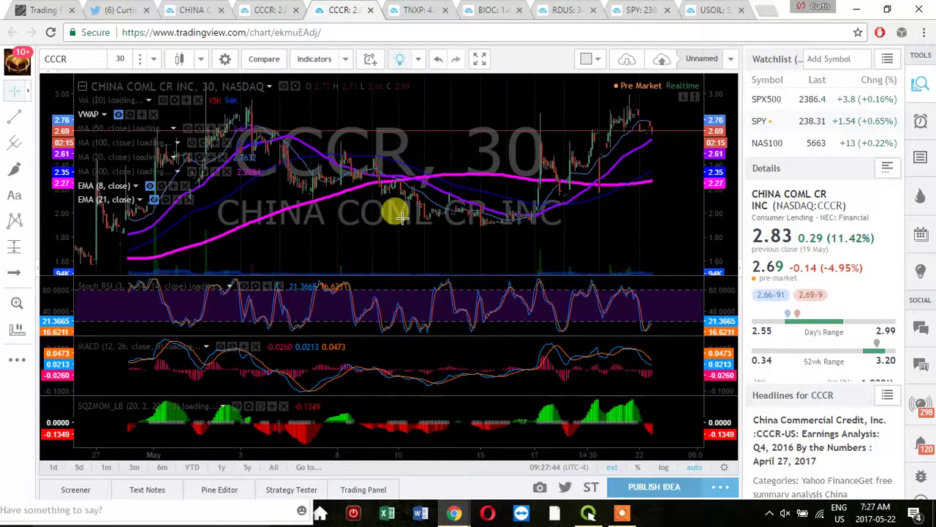
pyautogui.moveTo(401, 217); pyautogui.dragTo(620, 217)
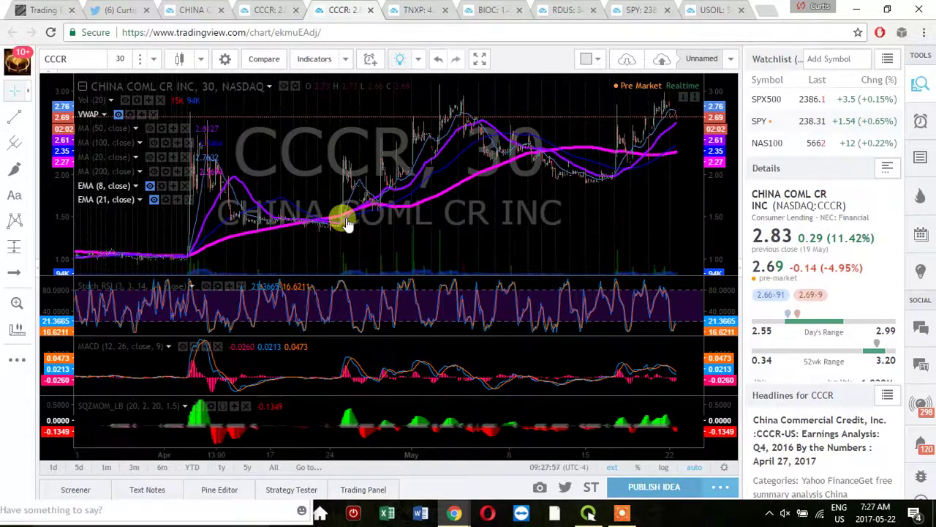
# - Compare the CCCR 15-minute chart with the 30-minute one and close the duplicate 15-minute chart
pyautogui.click(272, 8)
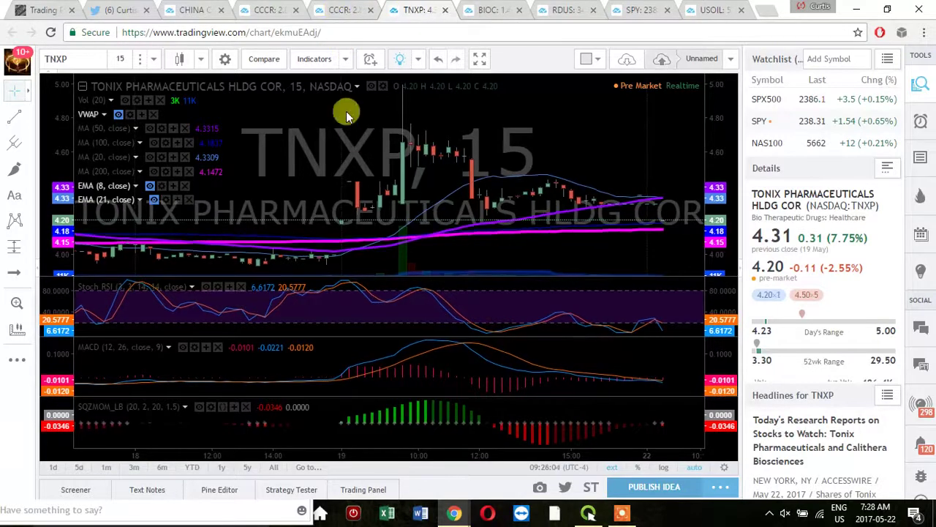
pyautogui.click(285, 10)
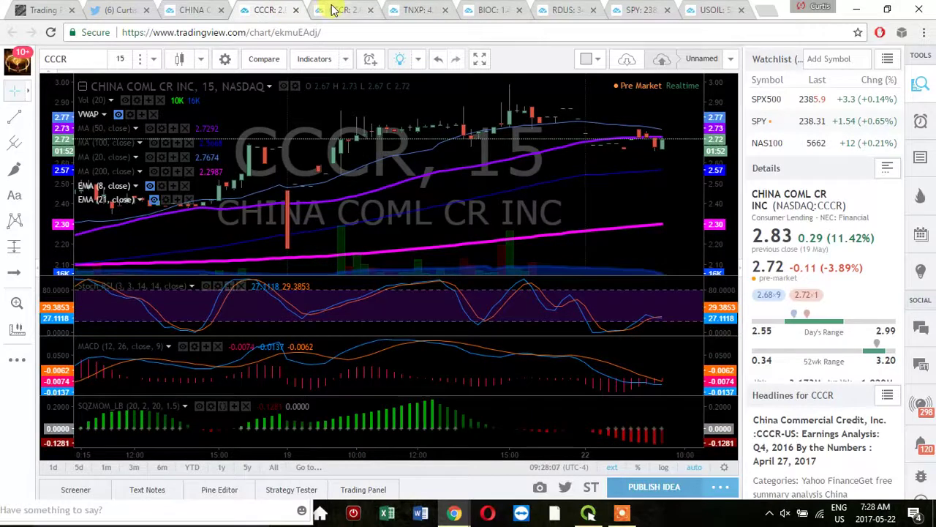
pyautogui.click(333, 10)
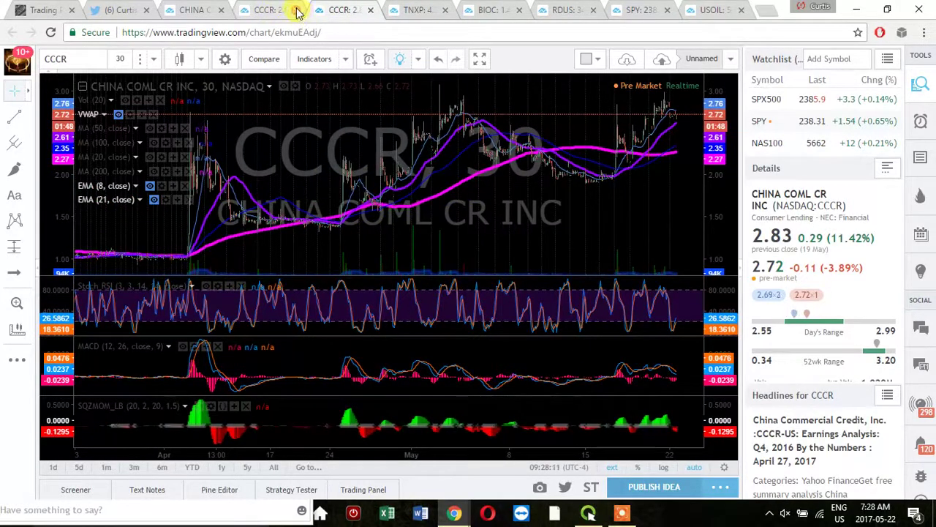
pyautogui.click(297, 11)
# - Look up CBIO (Catalyst Biosciences) on NASDAQ and open its interactive chart
pyautogui.click(209, 7)
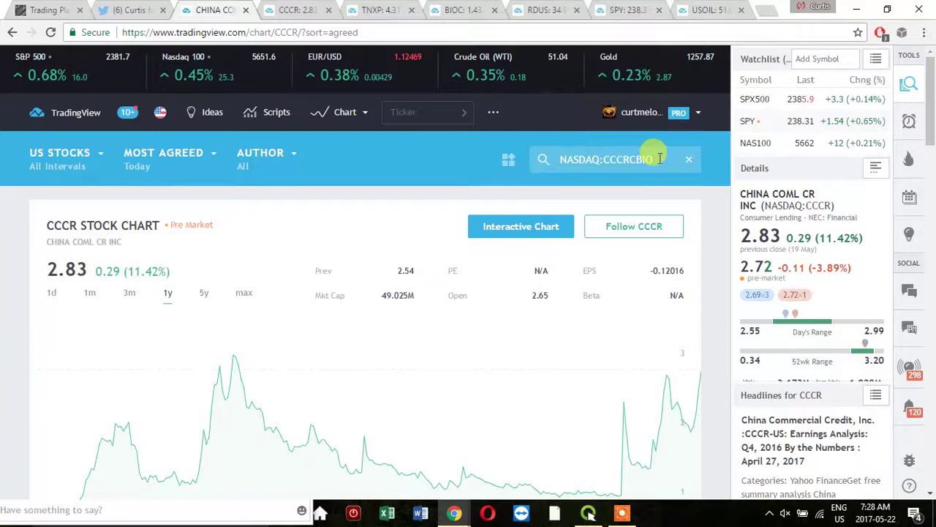
pyautogui.click(660, 158)
pyautogui.write('CBIO')
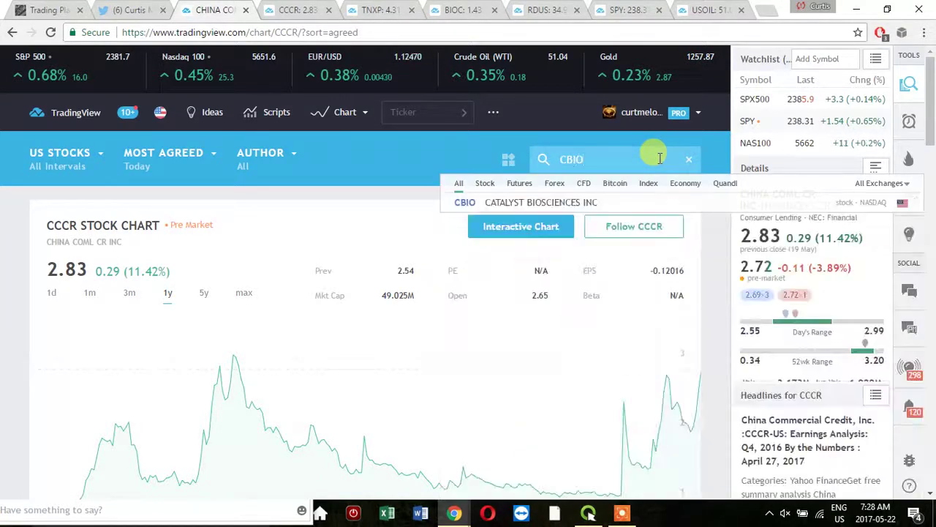
pyautogui.click(529, 205)
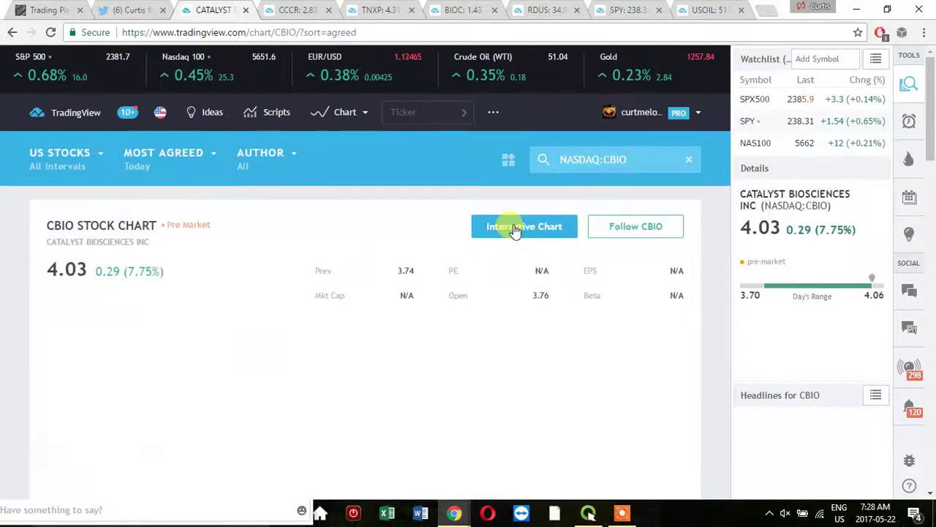
pyautogui.click(515, 229)
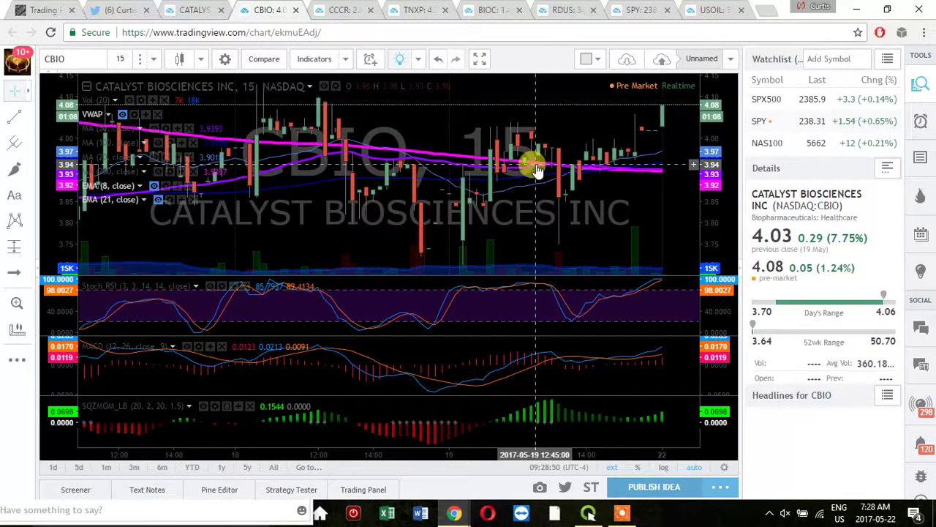
# - Examine CBIO's 15-minute price history back to early May against the 200-period moving average
pyautogui.scroll(-4, 536, 168)
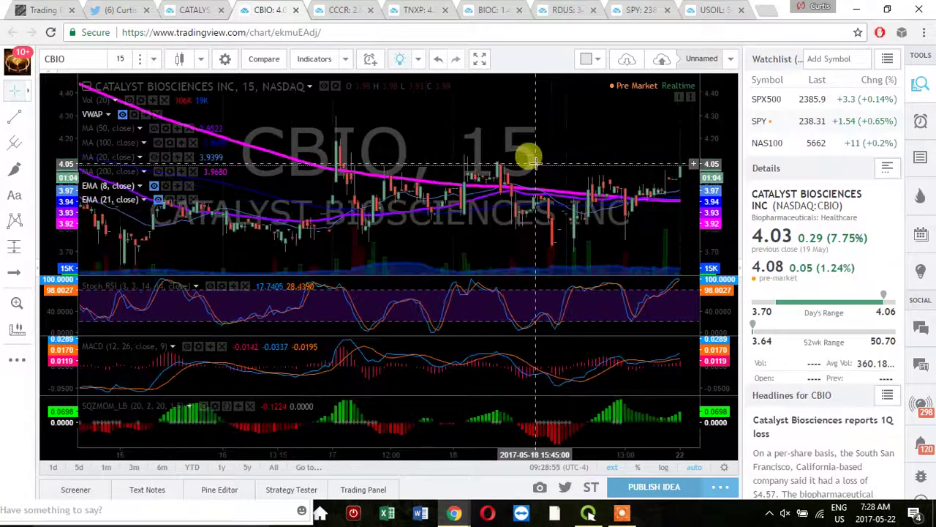
pyautogui.scroll(-3, 536, 162)
pyautogui.scroll(-2, 282, 167)
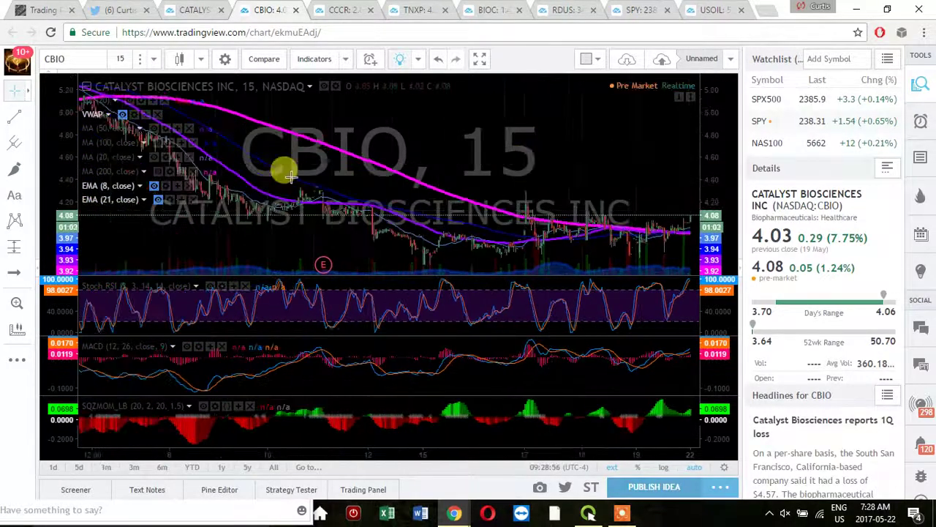
pyautogui.scroll(-1, 411, 178)
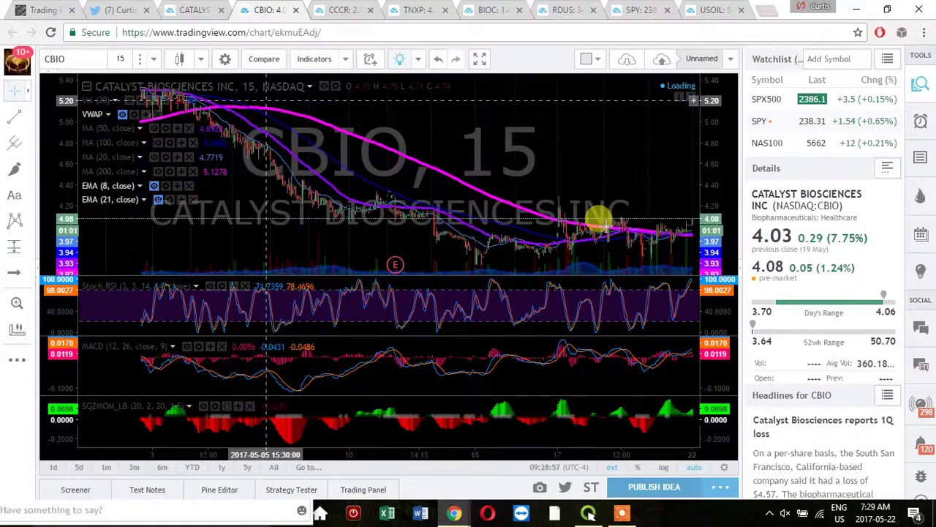
pyautogui.scroll(4, 602, 223)
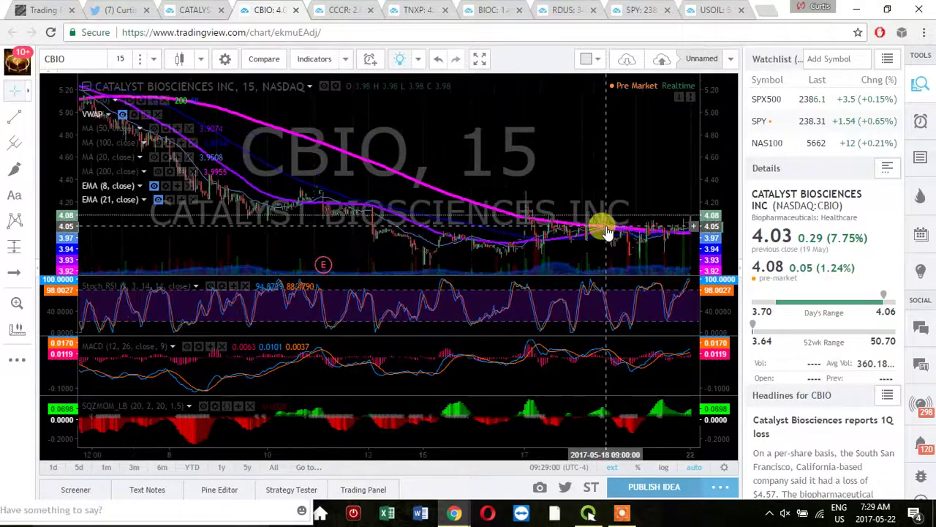
# - Examine CBIO's 15-minute downtrend back to early April against its 200-period moving average
pyautogui.scroll(2, 606, 231)
pyautogui.scroll(1, 605, 231)
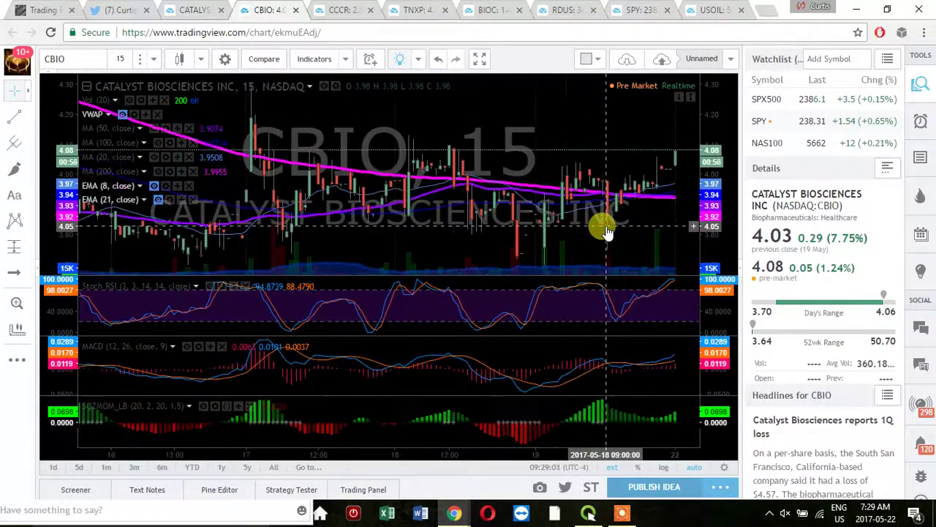
pyautogui.scroll(-3, 606, 231)
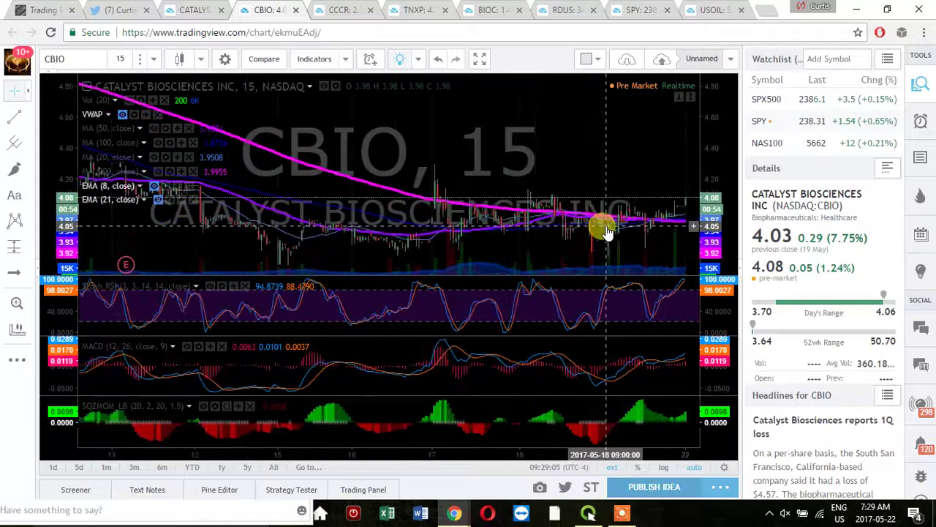
pyautogui.scroll(-4, 605, 231)
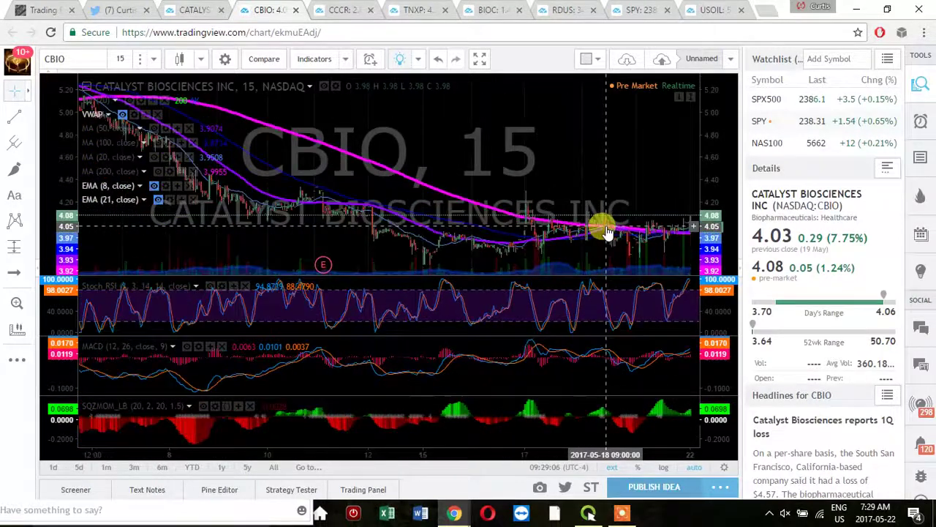
pyautogui.scroll(-2, 606, 231)
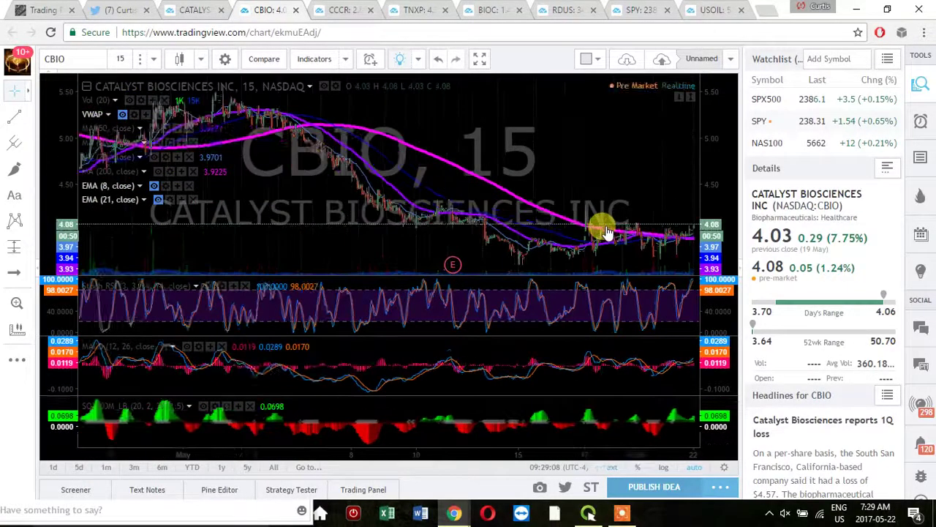
pyautogui.scroll(-2, 606, 231)
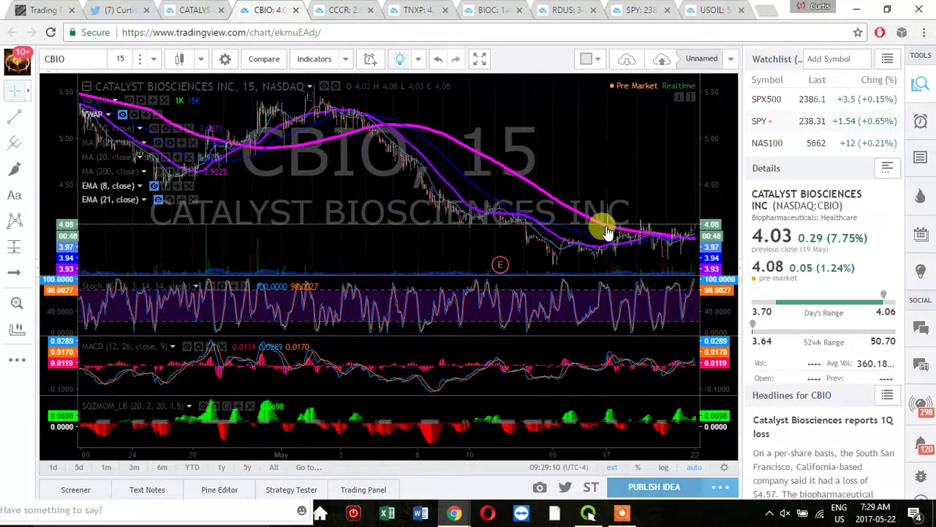
pyautogui.scroll(-3, 606, 232)
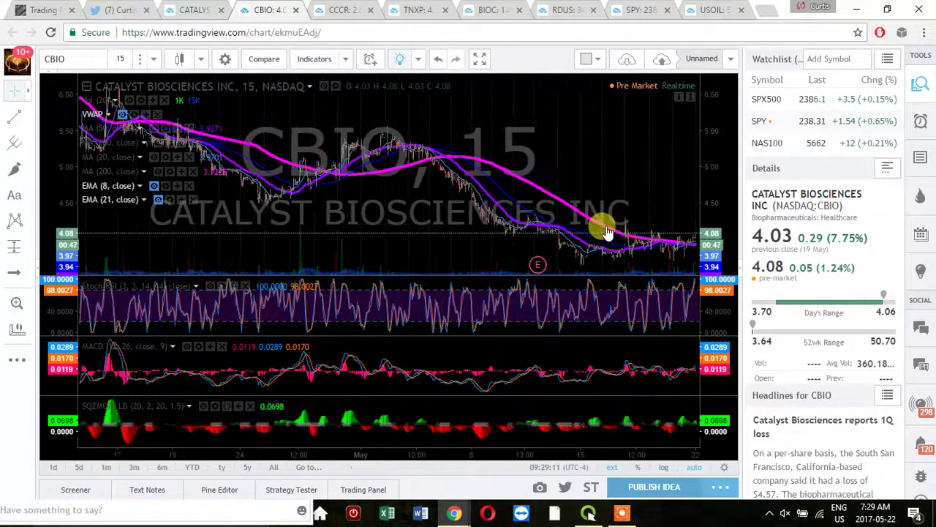
pyautogui.scroll(-2, 606, 231)
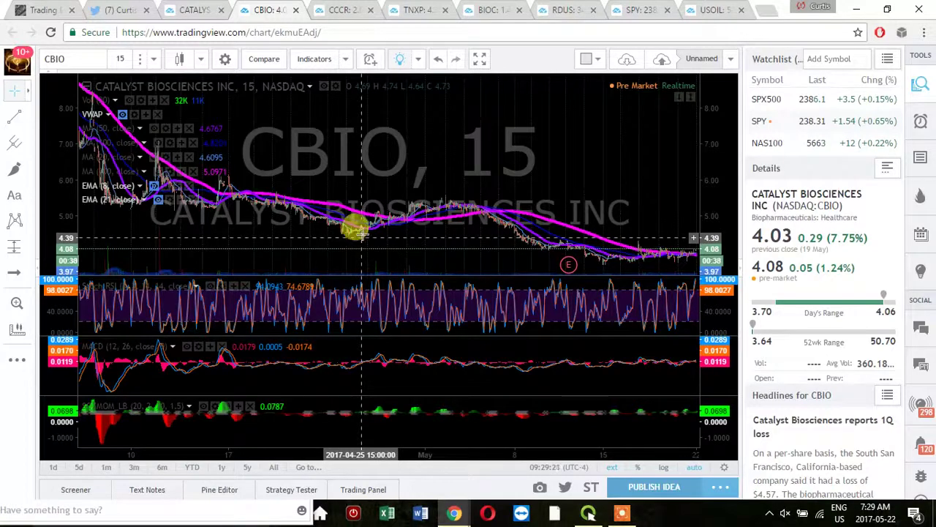
# - Inspect CBIO's latest 15-minute candles from 18 to 22 May around the moving averages
pyautogui.scroll(4, 362, 232)
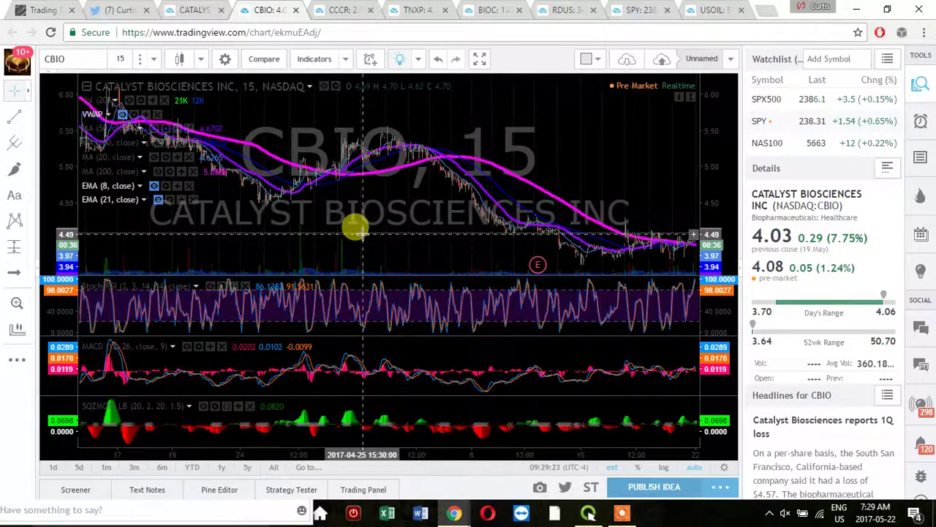
pyautogui.scroll(6, 364, 233)
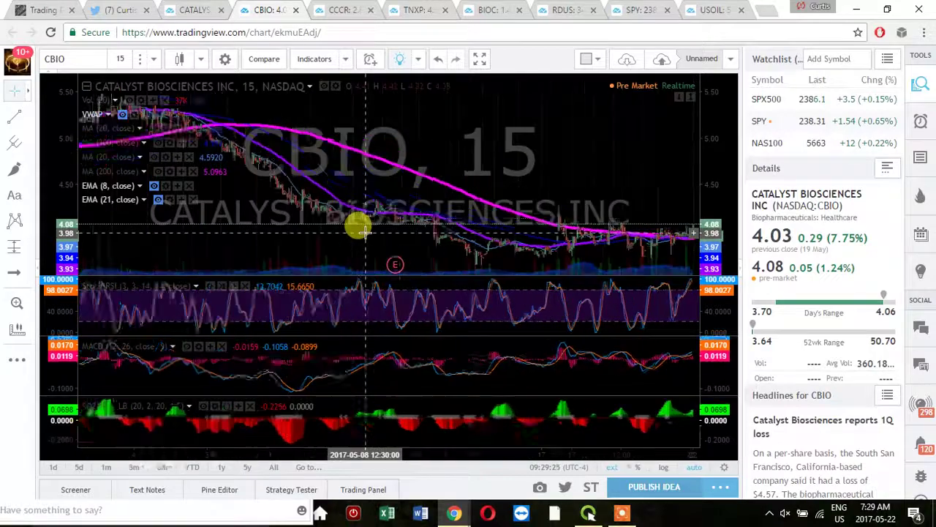
pyautogui.scroll(8, 363, 233)
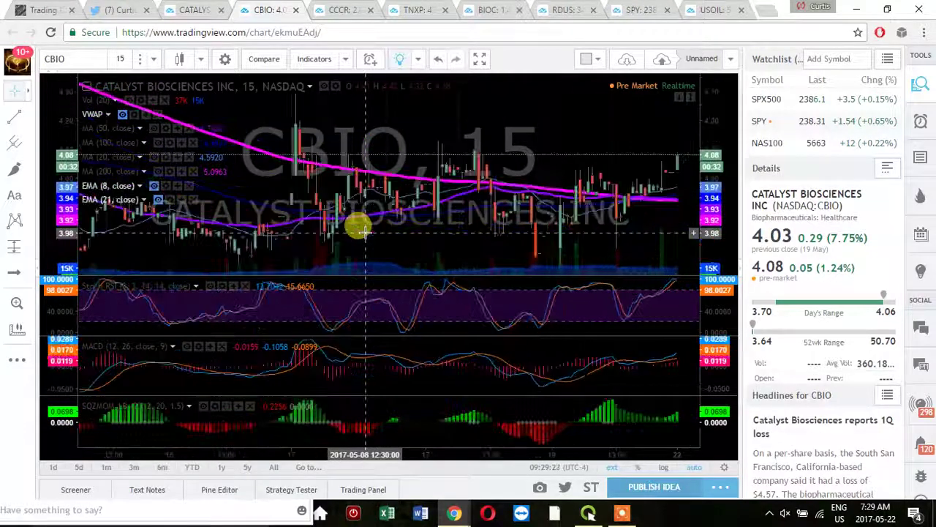
pyautogui.scroll(5, 359, 224)
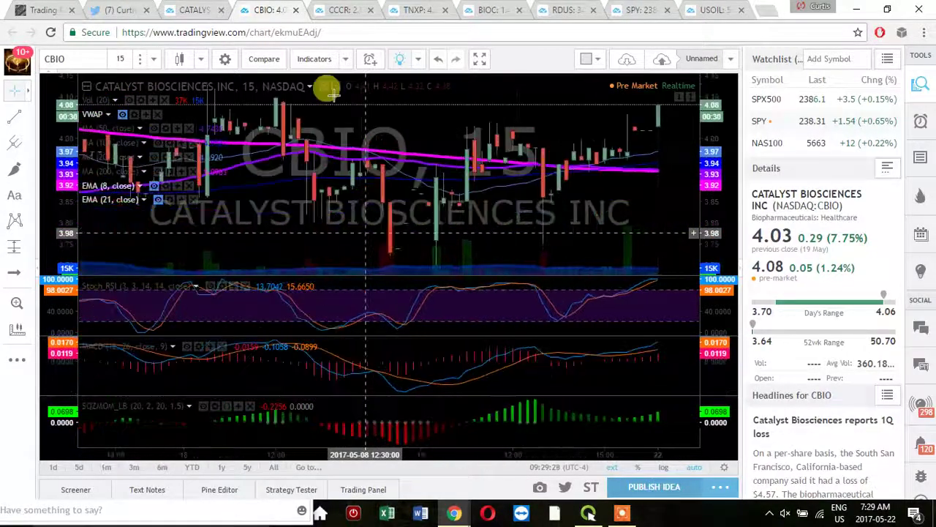
# - Revisit the CCCR 30-minute chart and the TNXP 15-minute chart
pyautogui.click(339, 10)
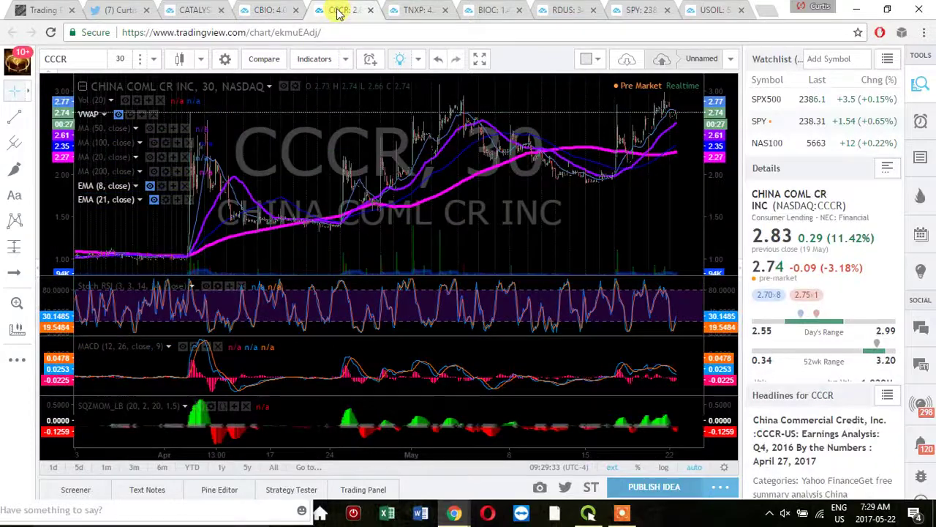
pyautogui.click(426, 10)
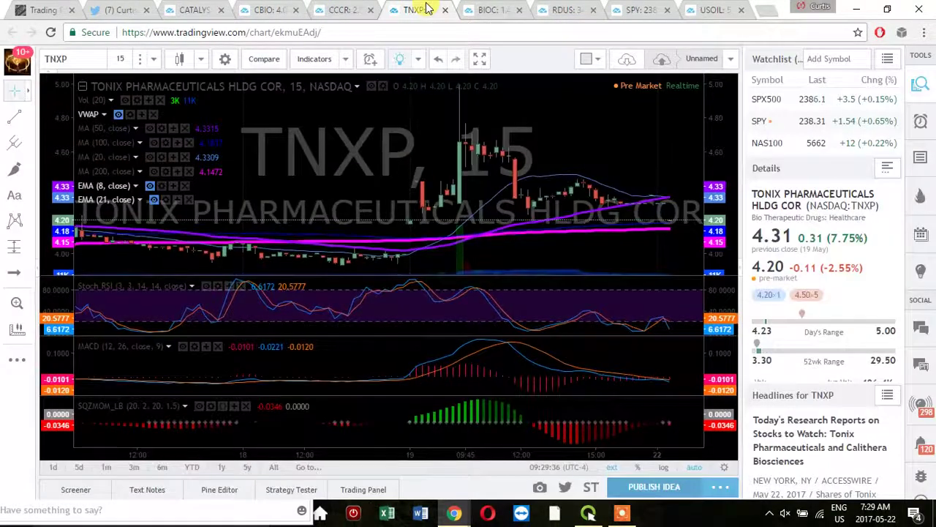